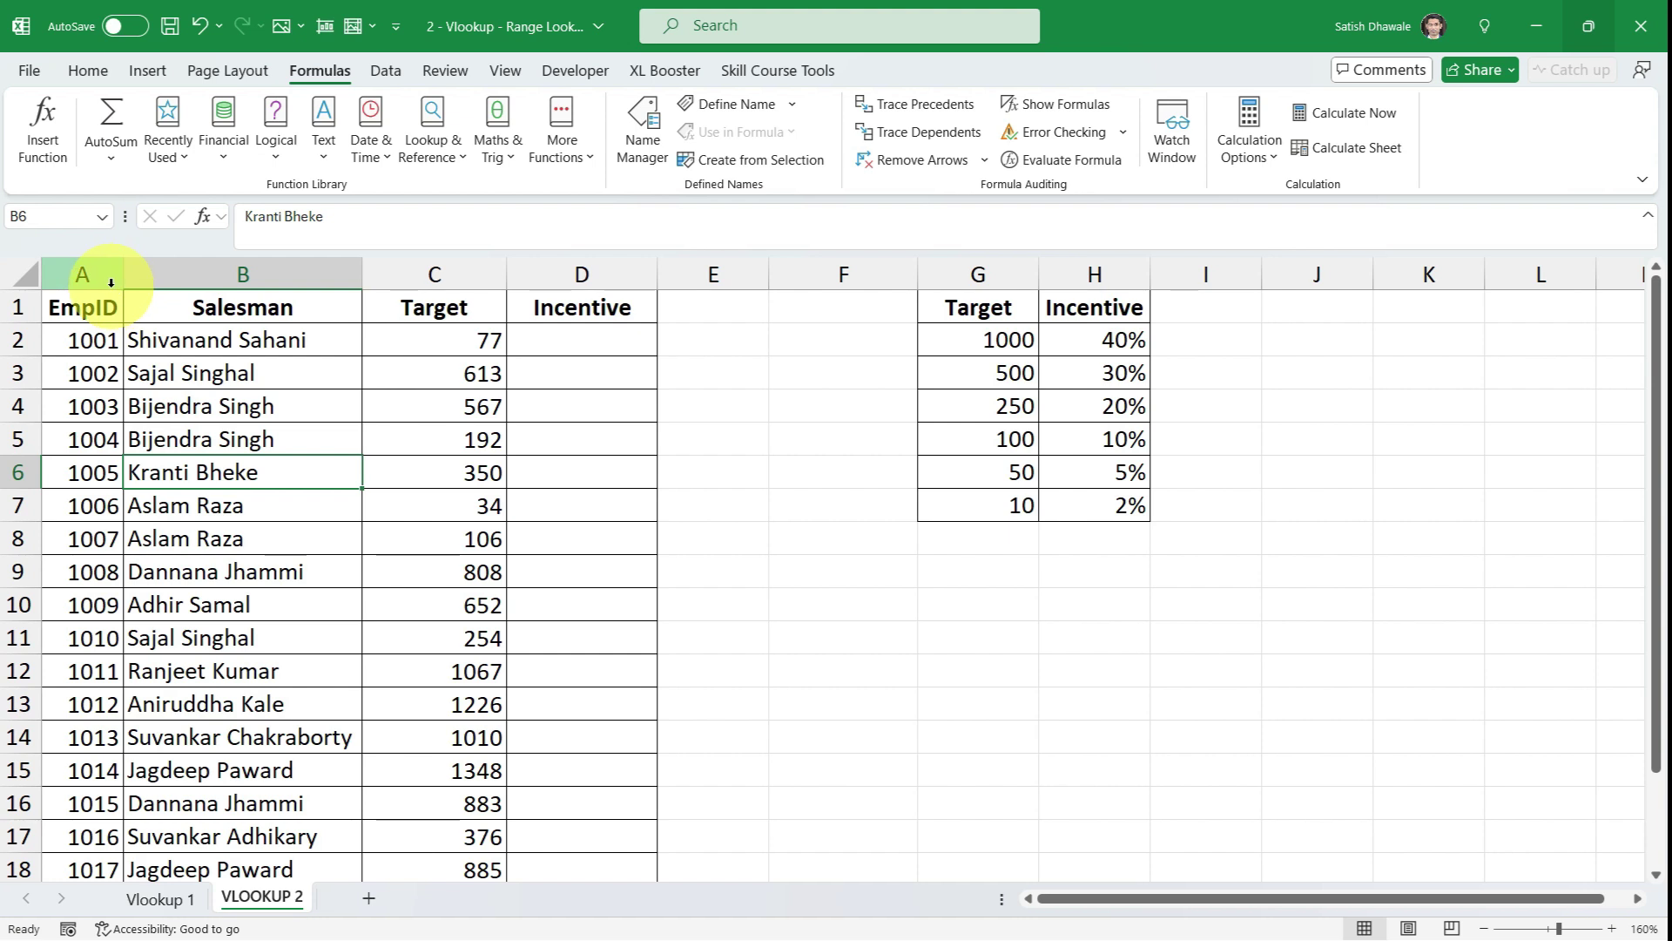
# - Examine the EmpID, Salesman, Target and Incentive columns of the salesman table on the VLOOKUP 2 sheet
pyautogui.click(94, 271)
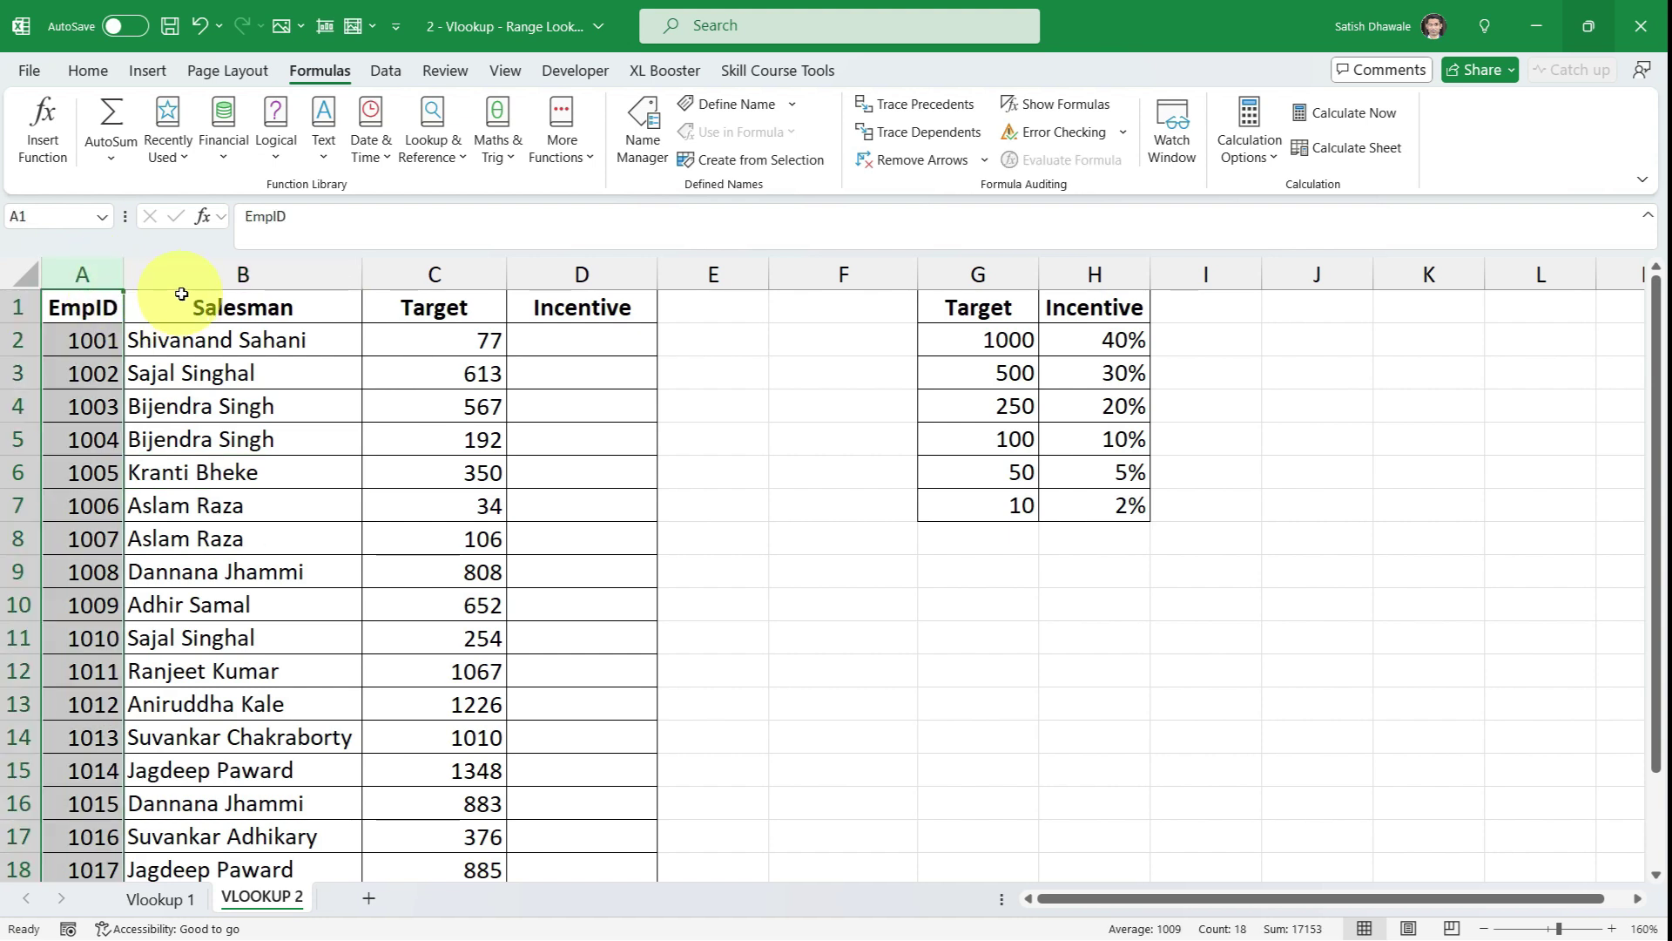
pyautogui.click(213, 275)
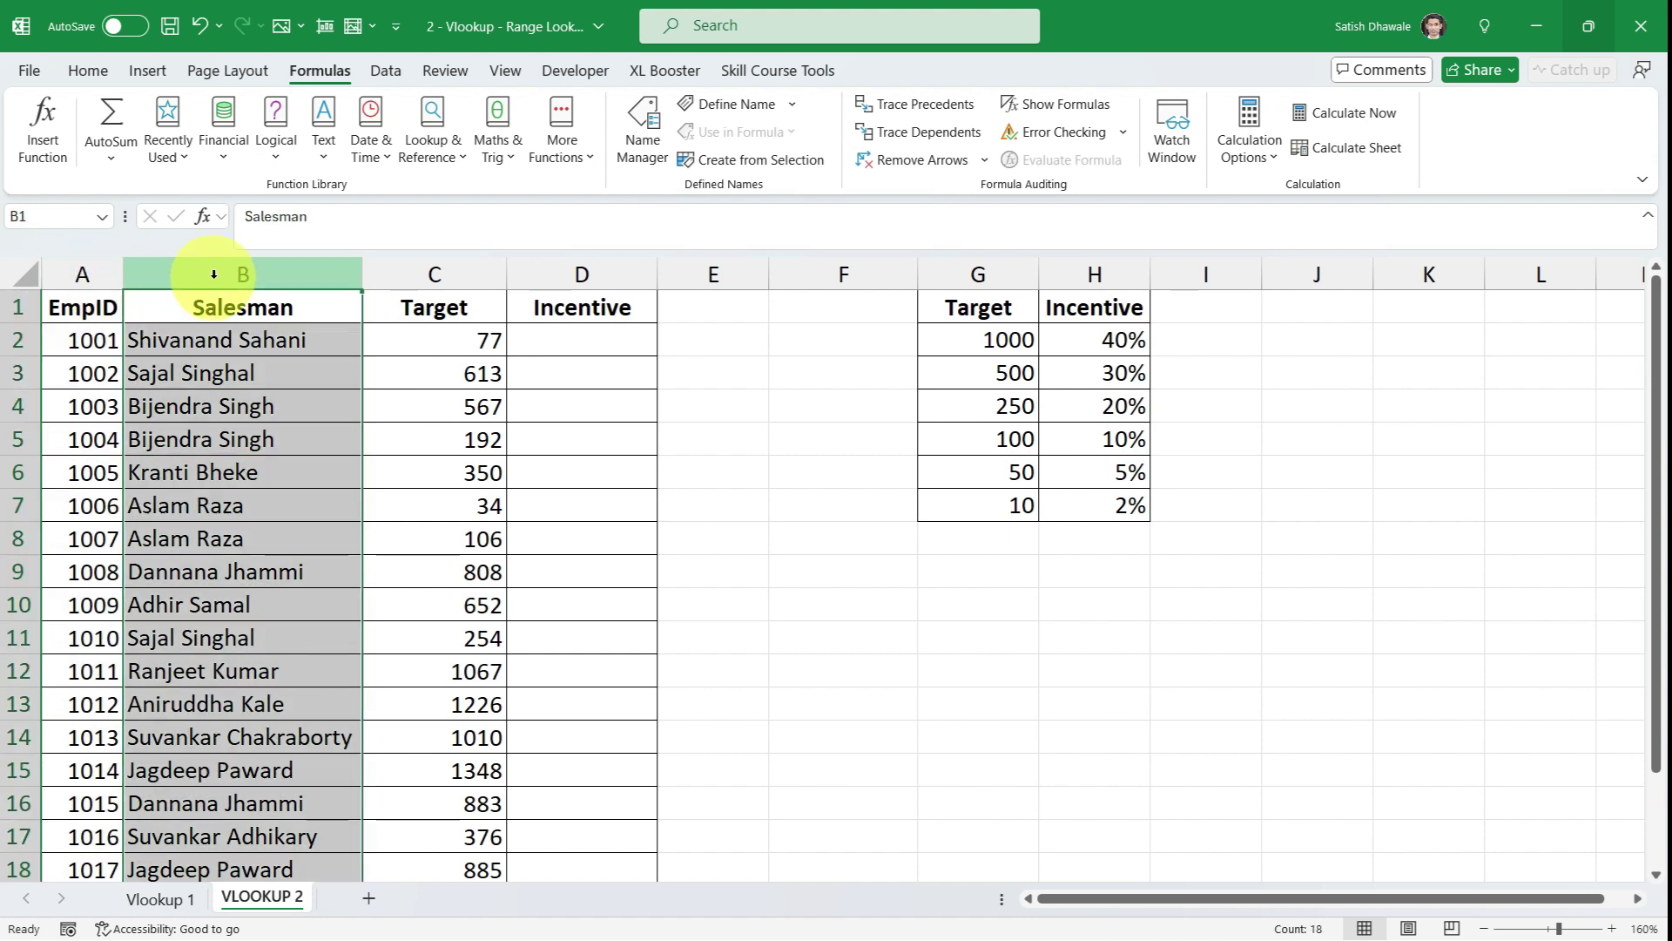
pyautogui.click(443, 276)
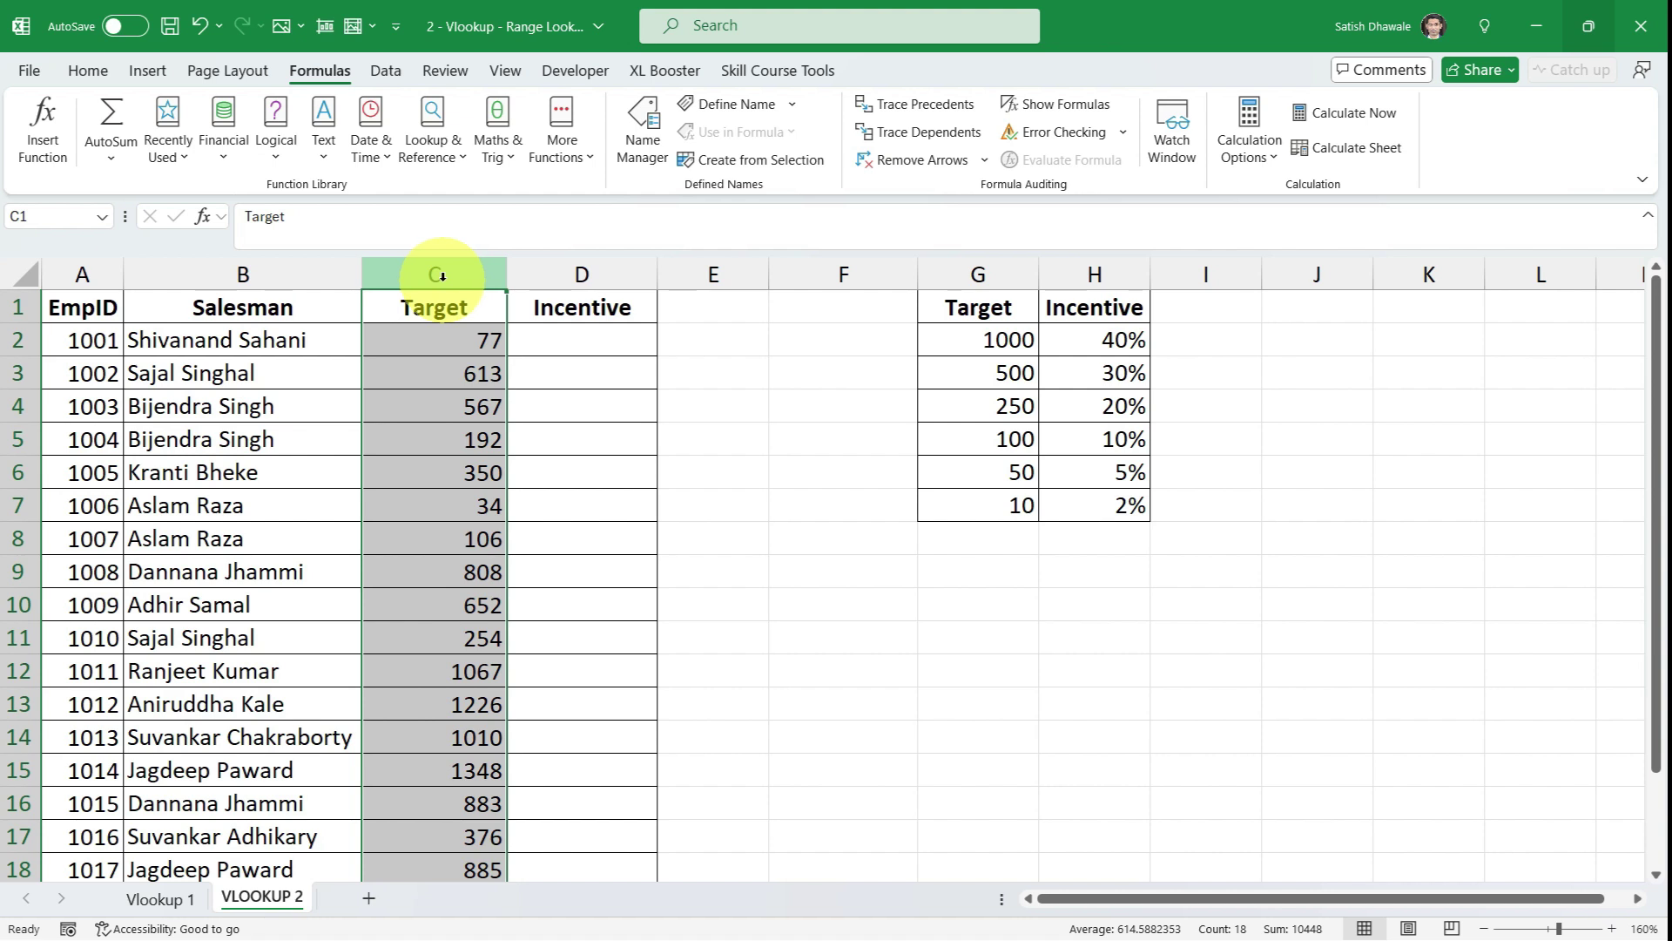
pyautogui.click(583, 275)
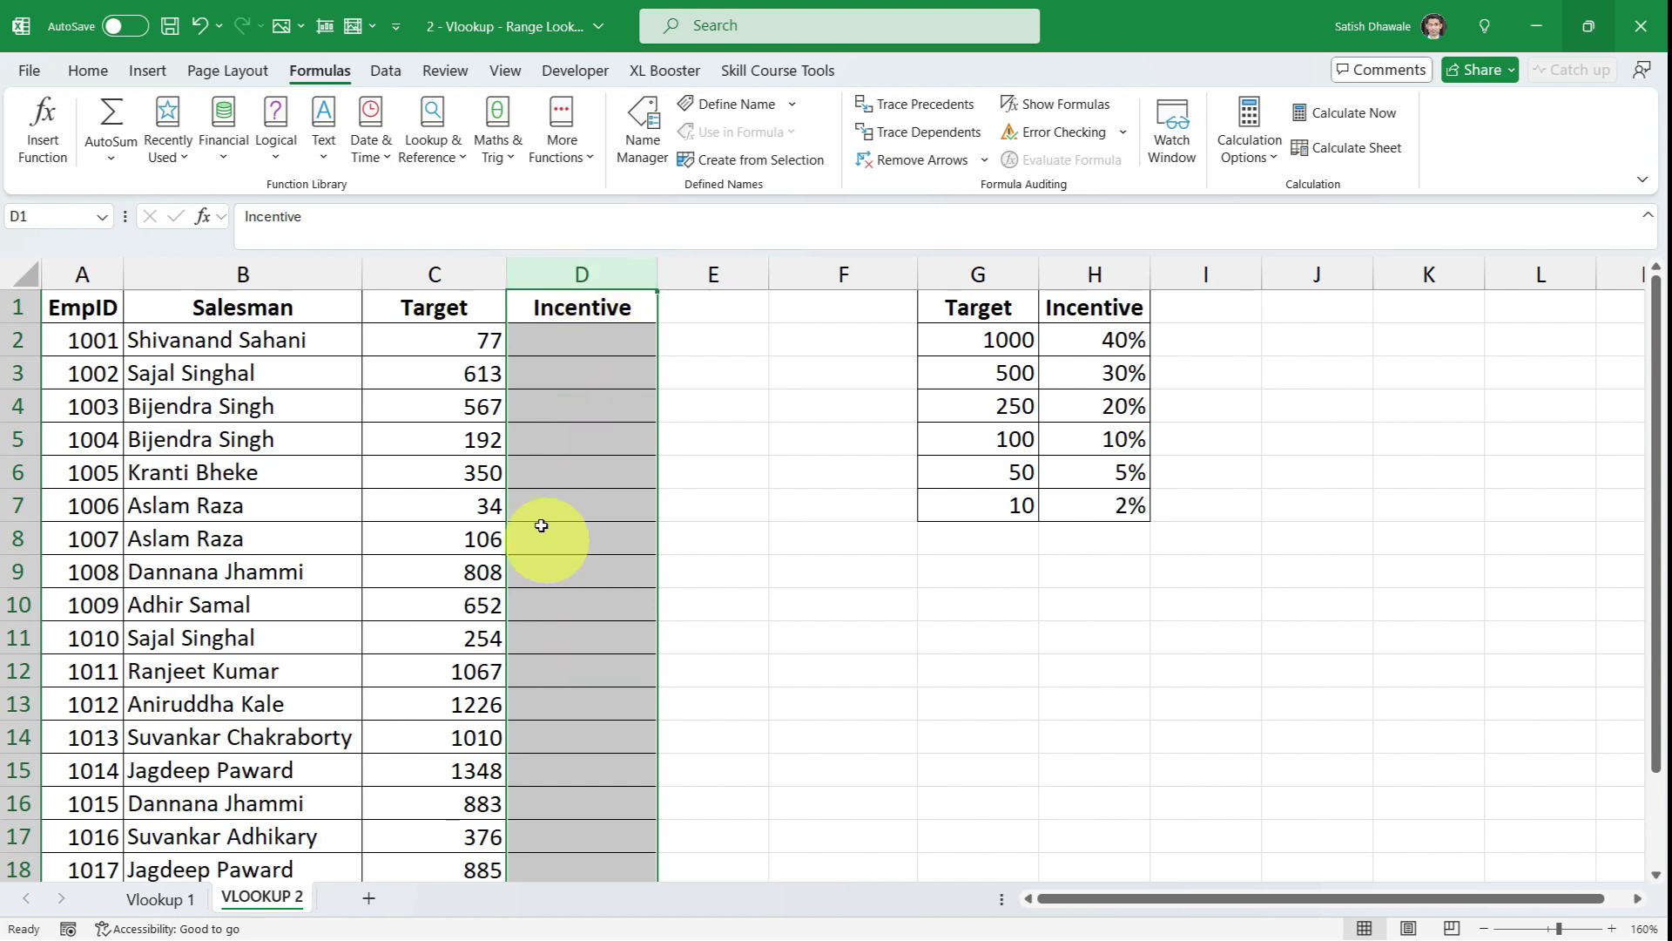
pyautogui.click(472, 283)
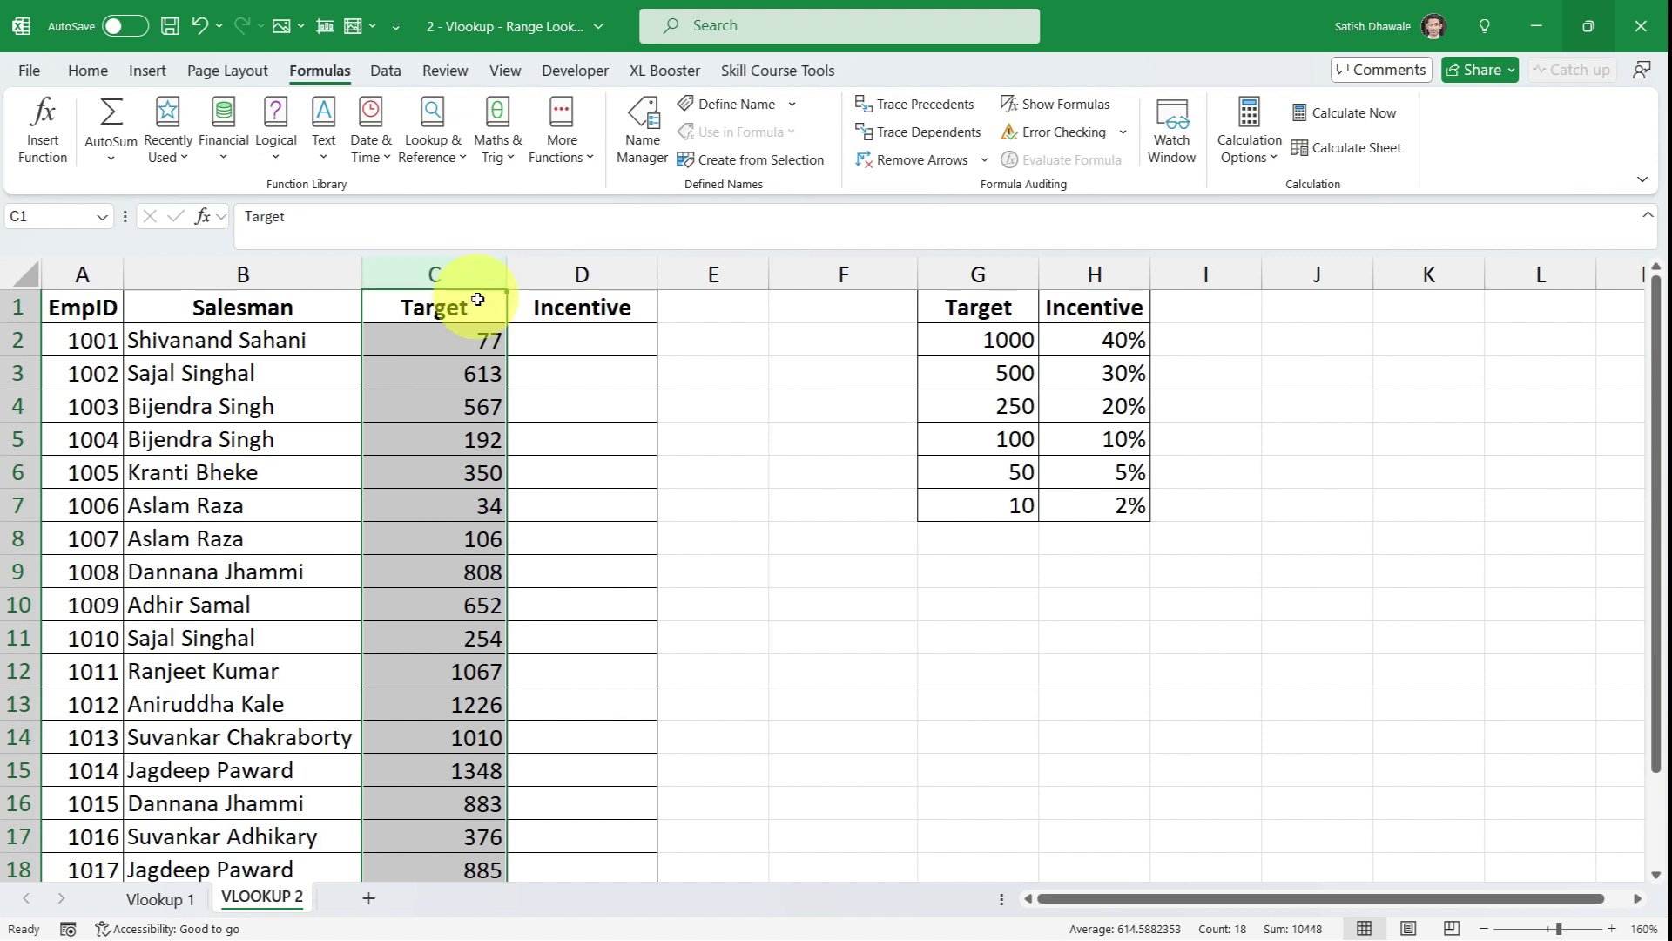
# - Examine the target thresholds and matching incentive percentages in the lookup table in columns G and H
pyautogui.moveTo(1008, 324); pyautogui.dragTo(1112, 467)
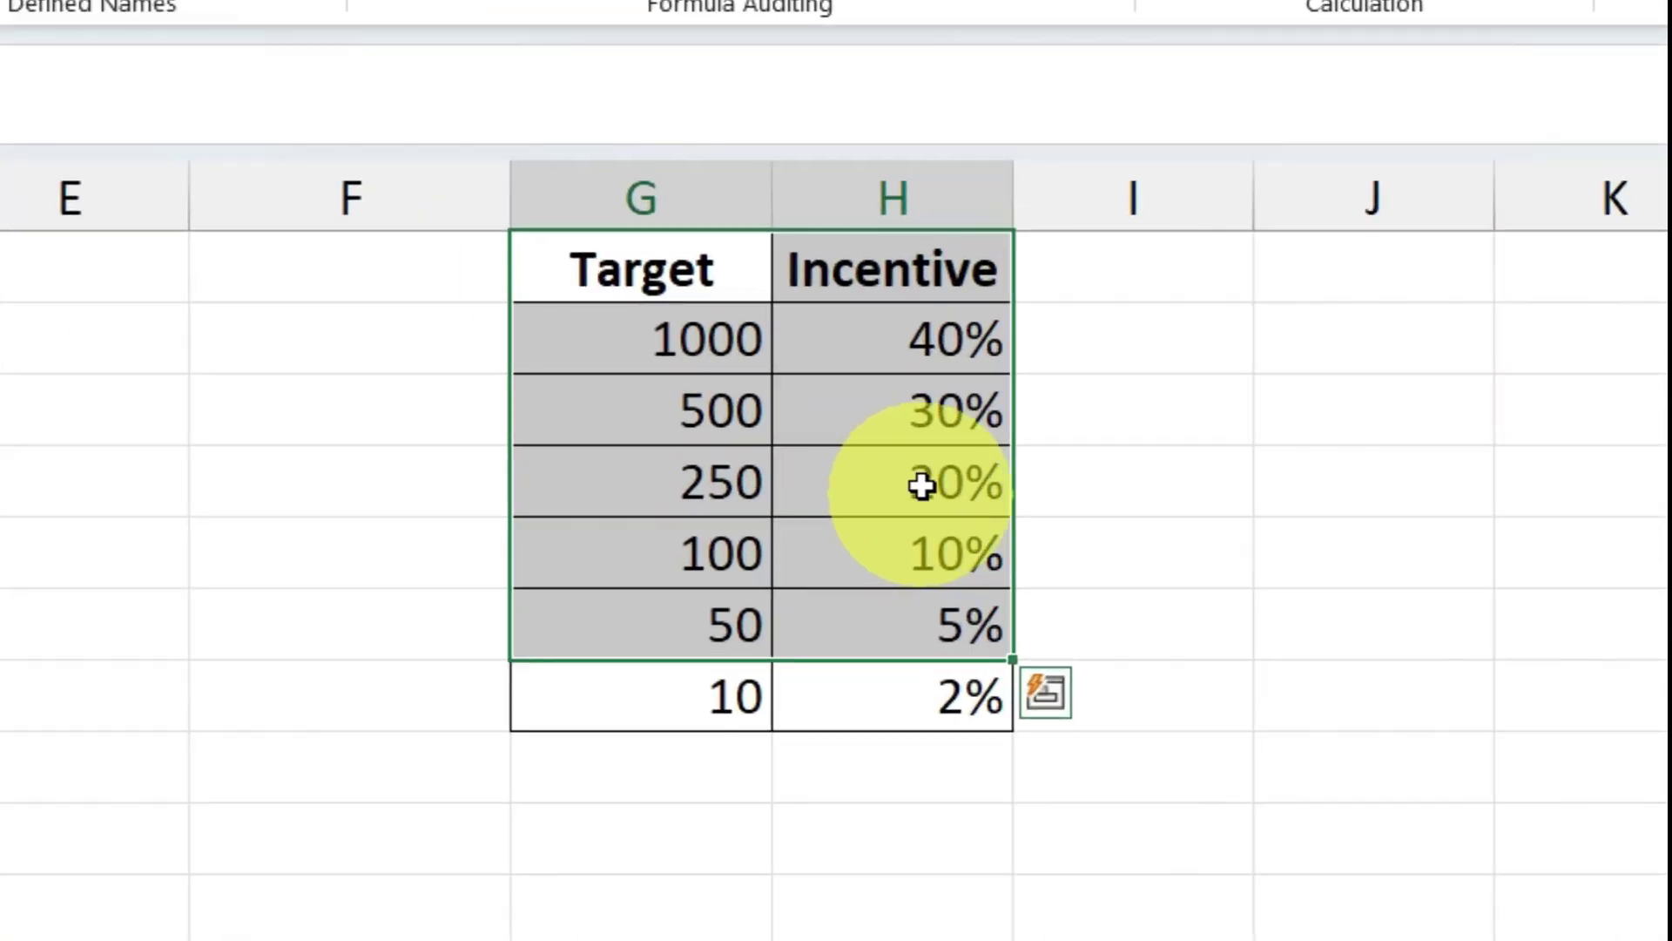
pyautogui.click(688, 325)
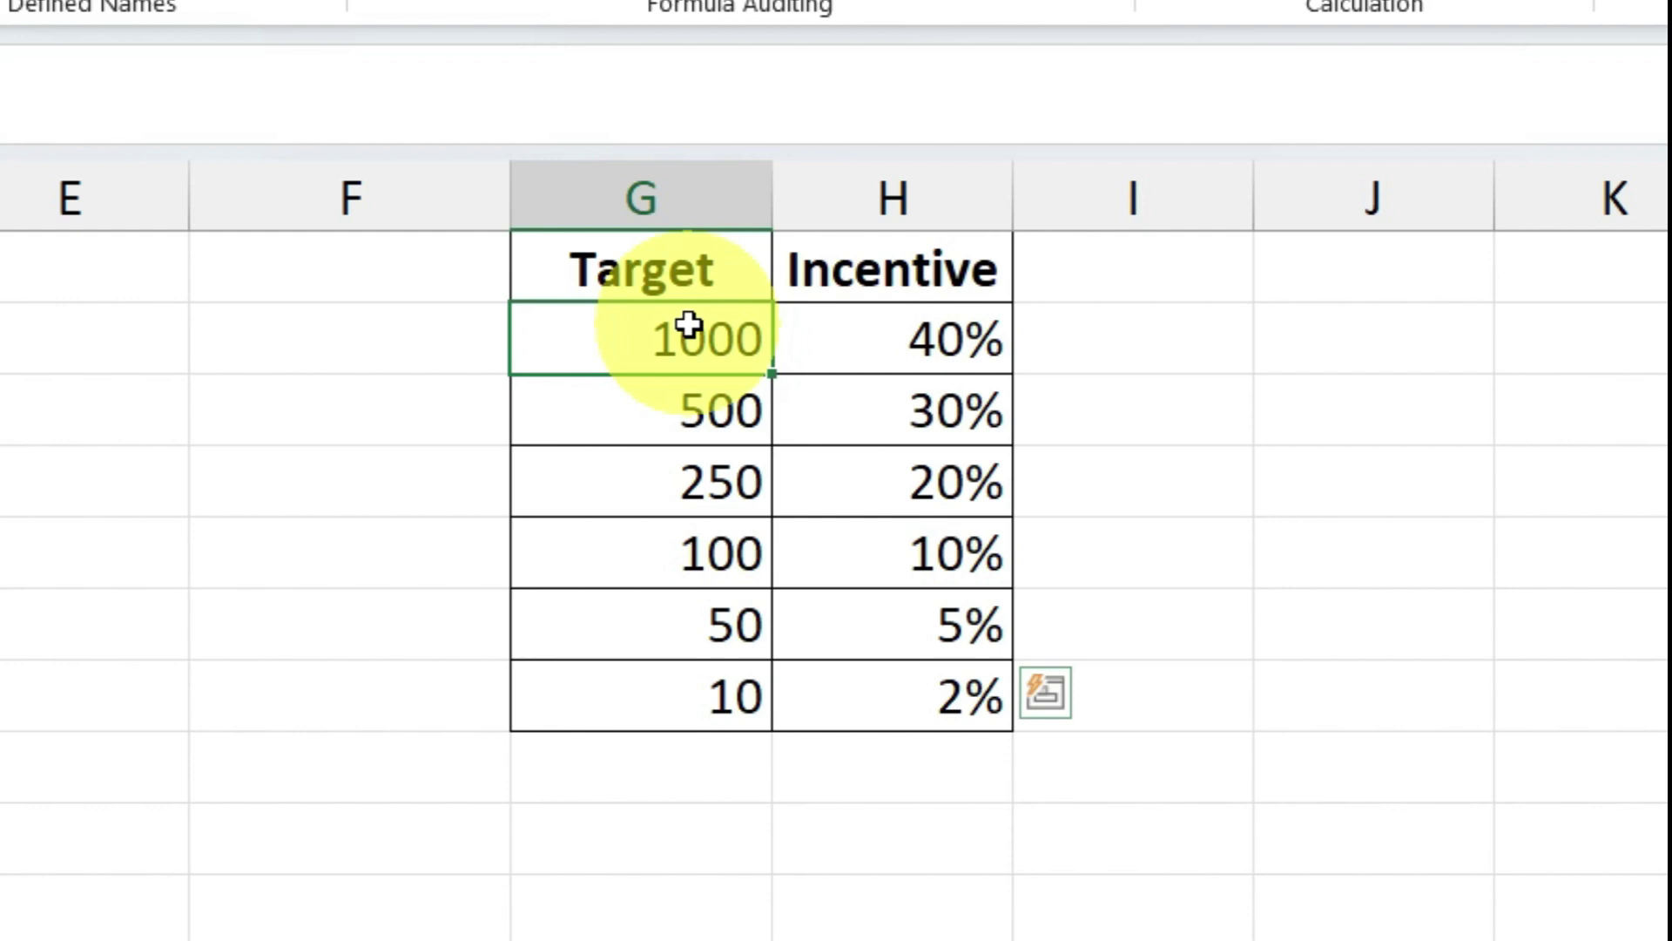
pyautogui.moveTo(688, 325); pyautogui.dragTo(702, 416)
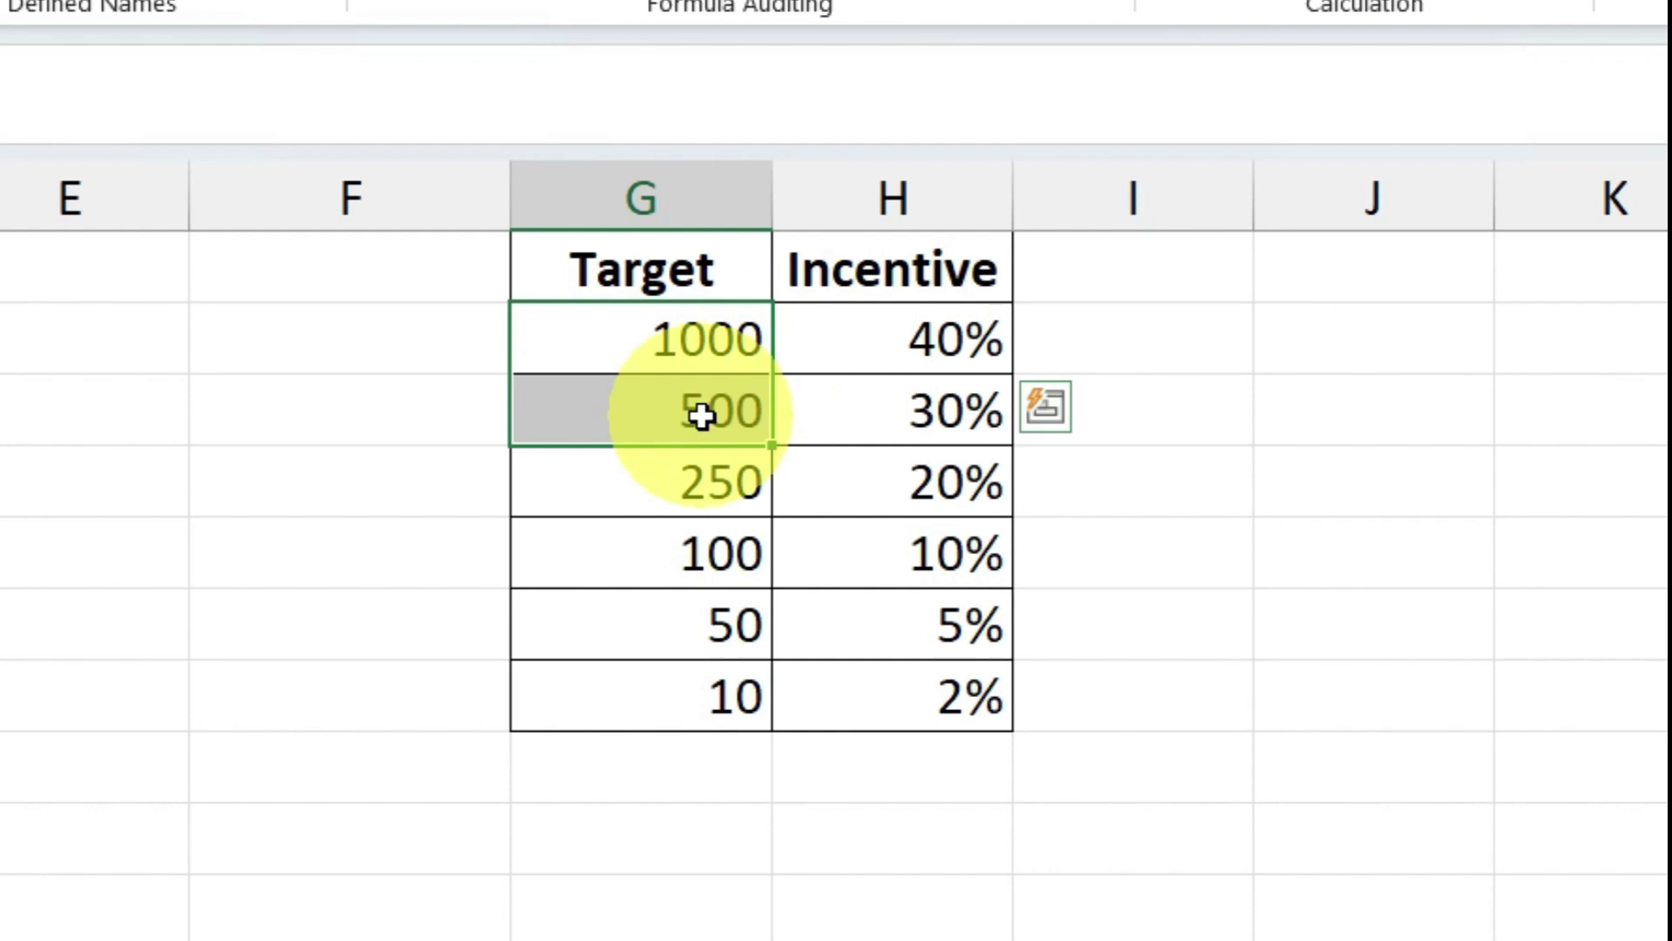
pyautogui.click(836, 425)
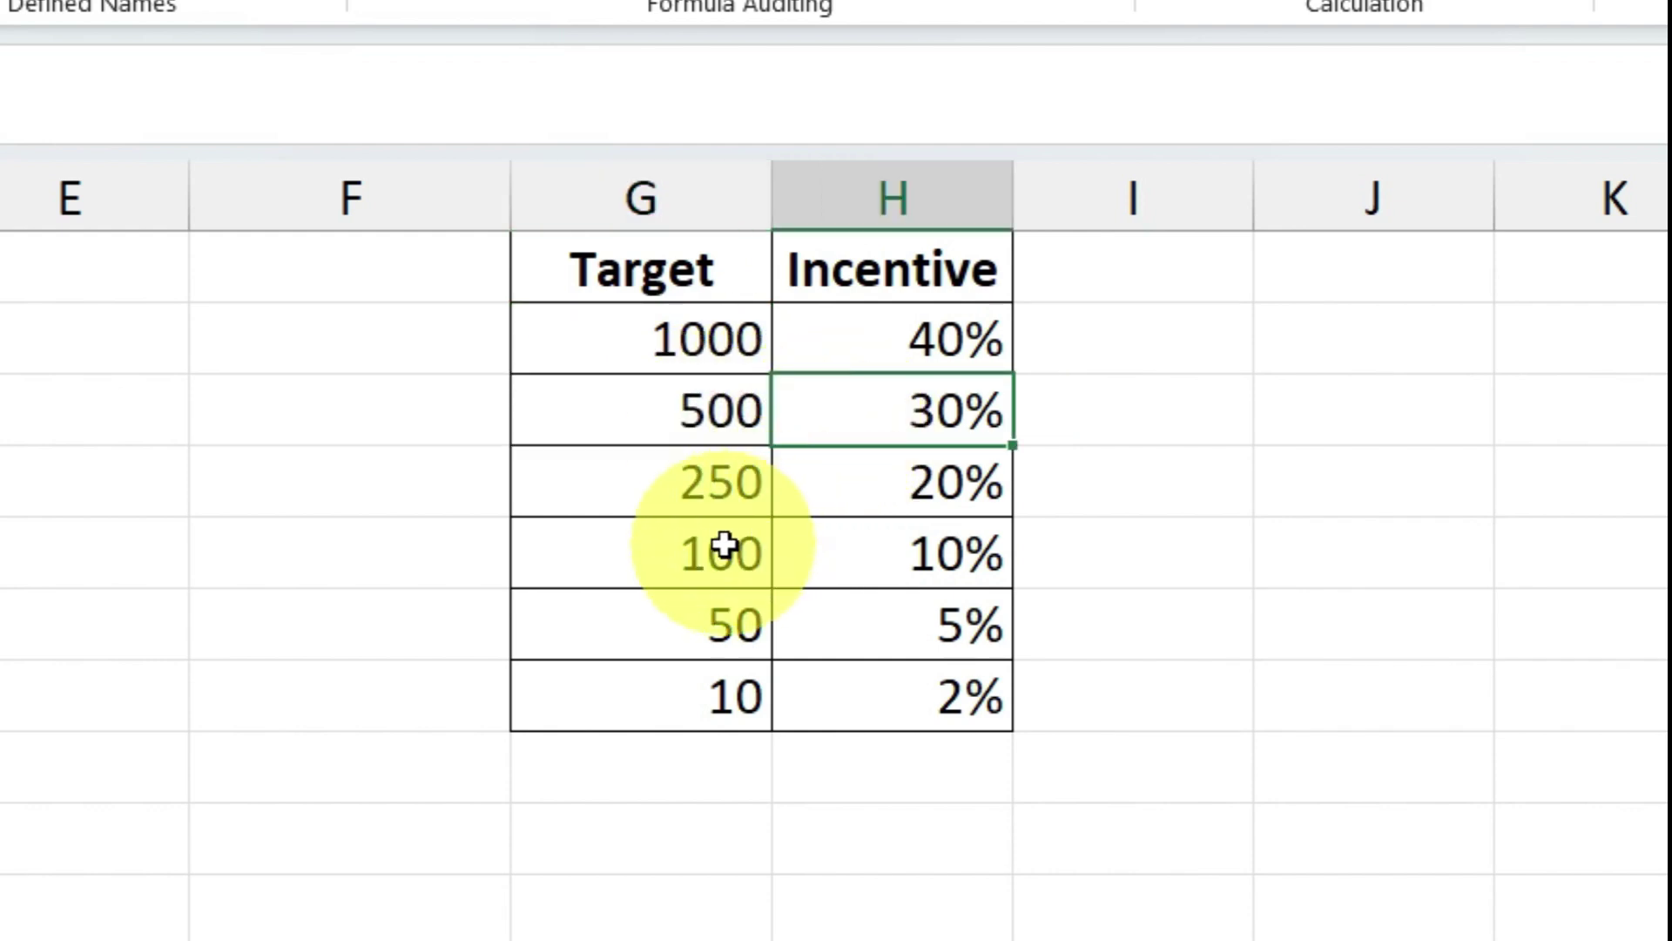
pyautogui.moveTo(701, 491); pyautogui.dragTo(709, 421)
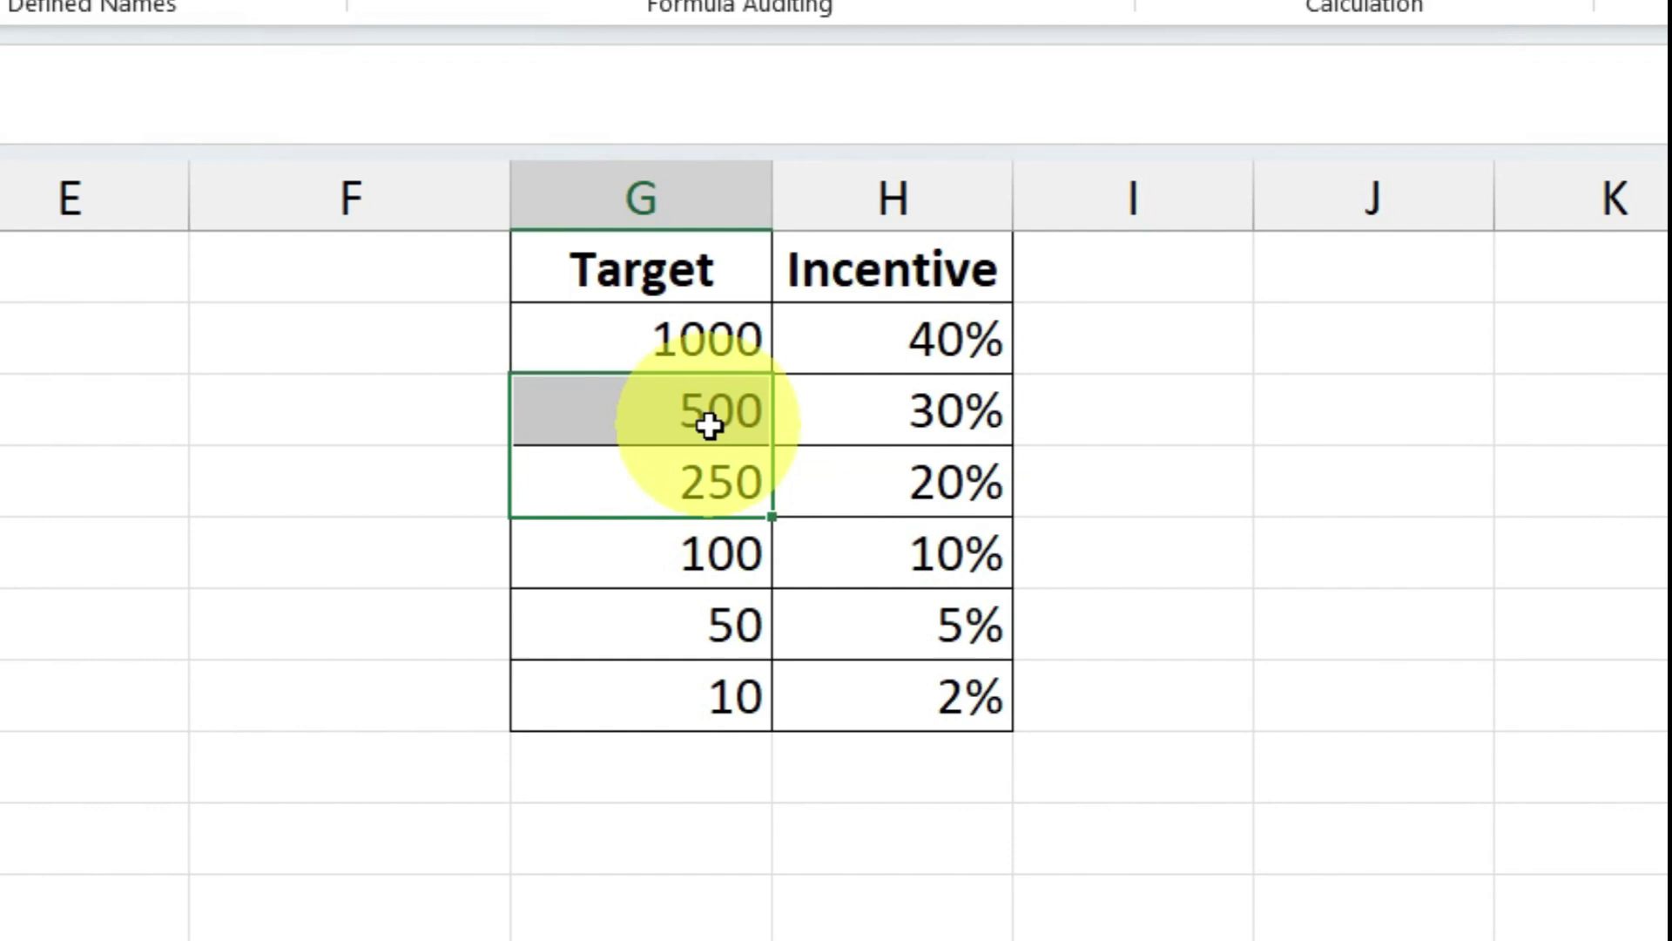
pyautogui.click(878, 486)
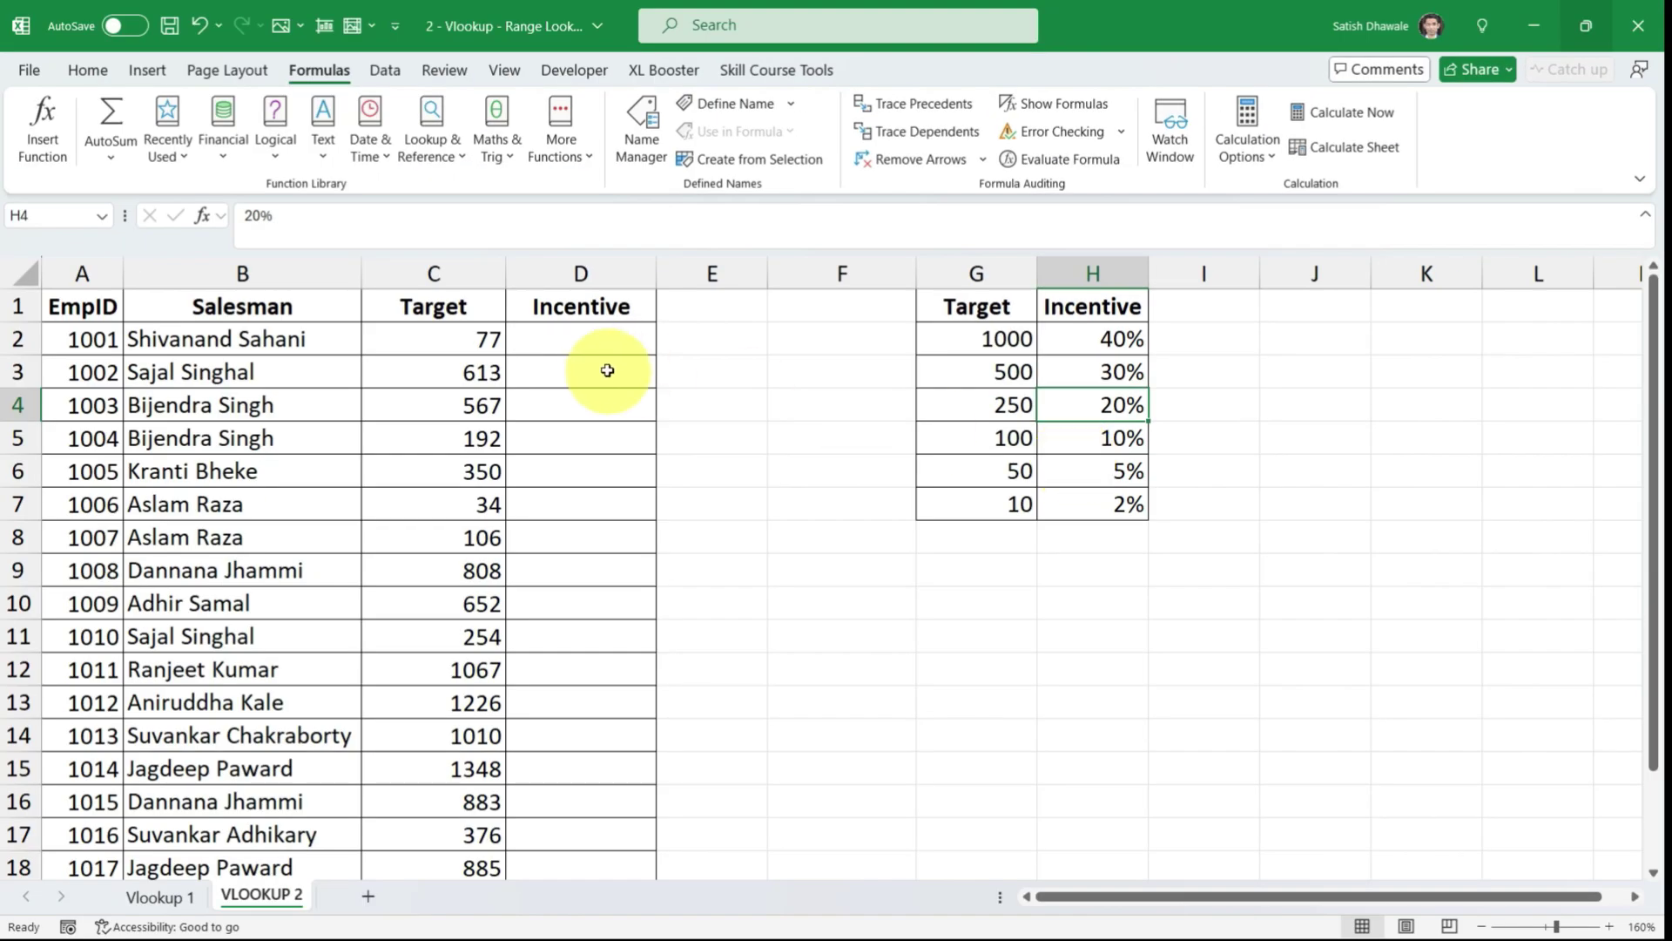
# - Start entering a VLOOKUP formula in cell E4 to bring up the function's description
pyautogui.click(601, 344)
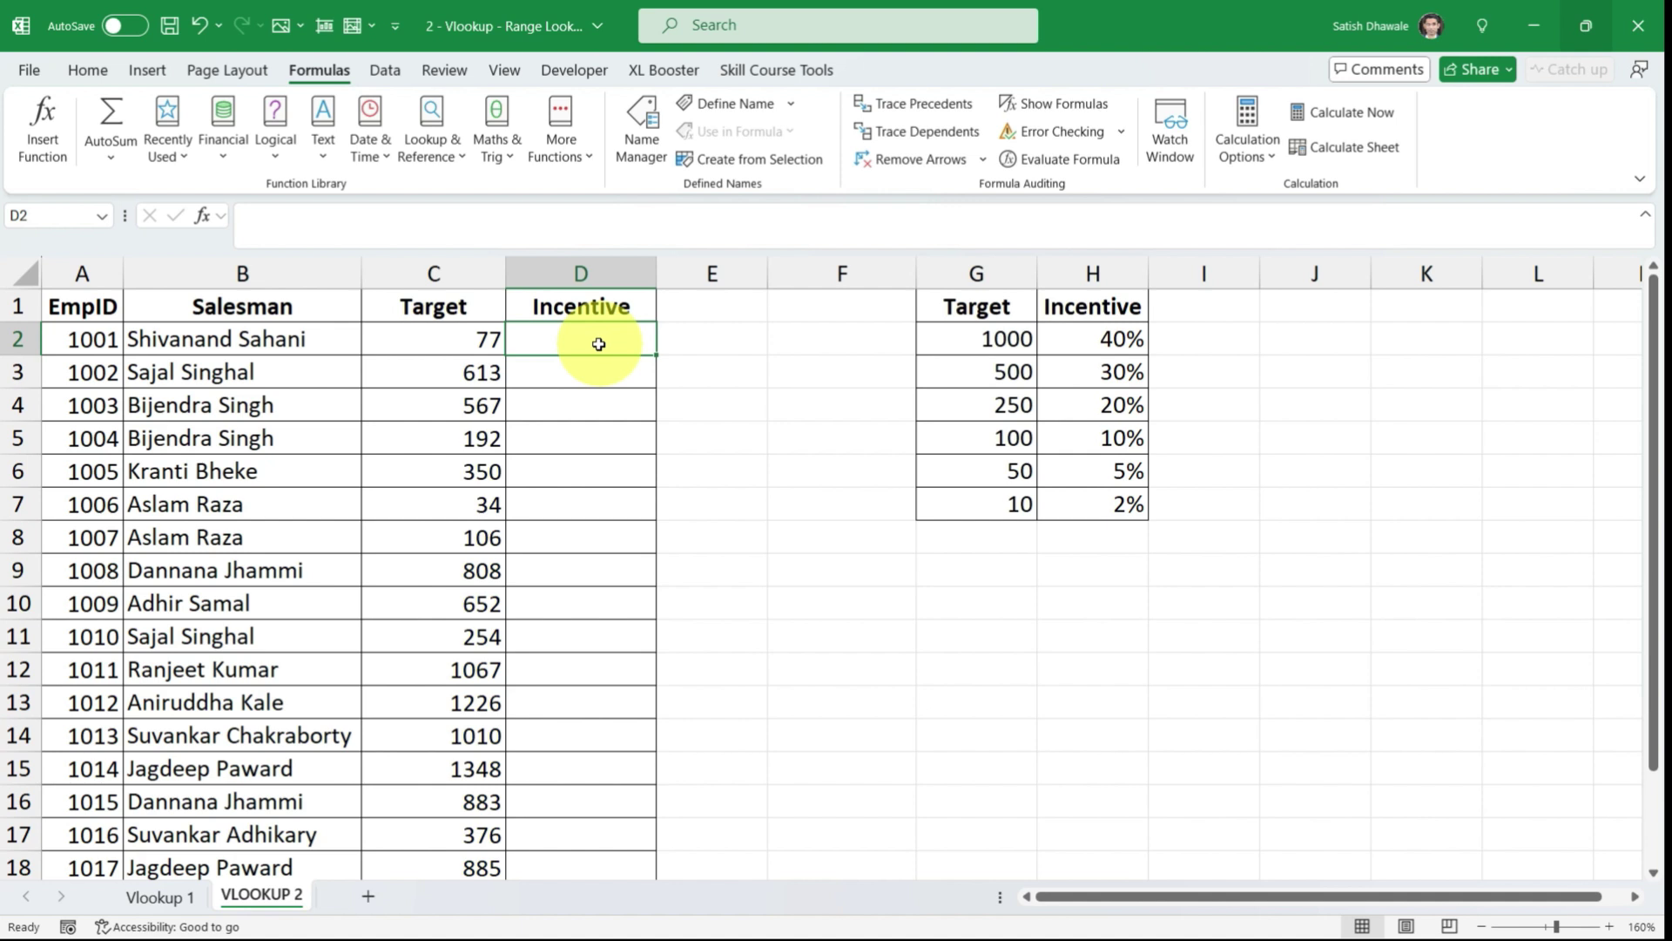
pyautogui.click(698, 410)
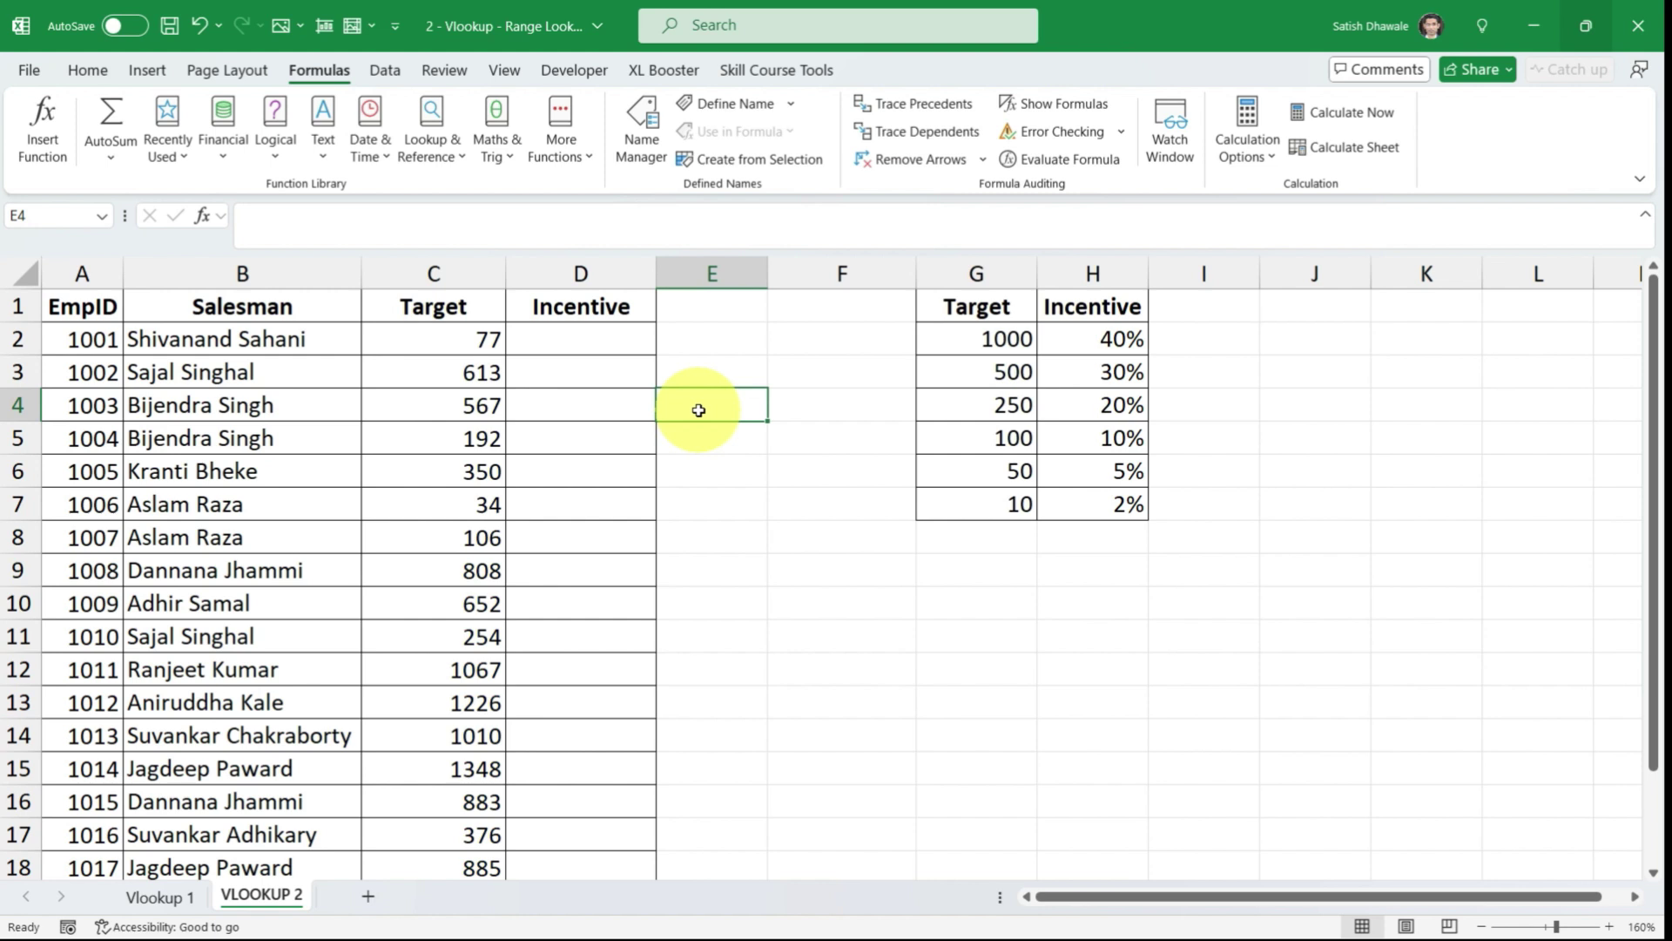
pyautogui.write('=vl')
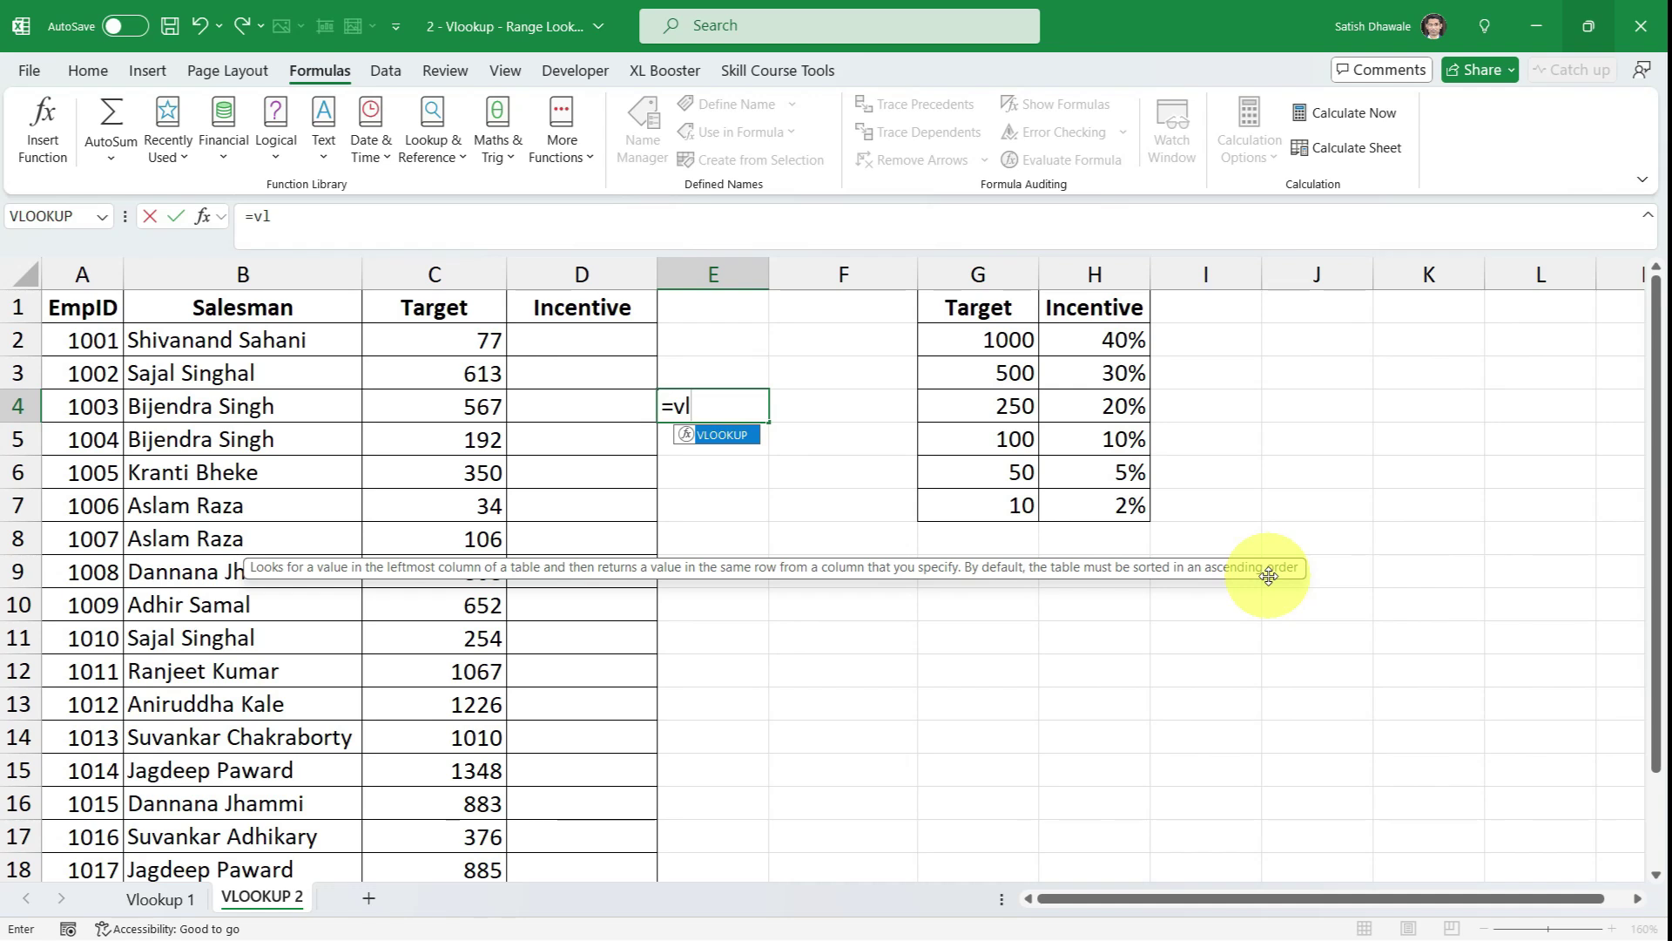
pyautogui.press('Escape')
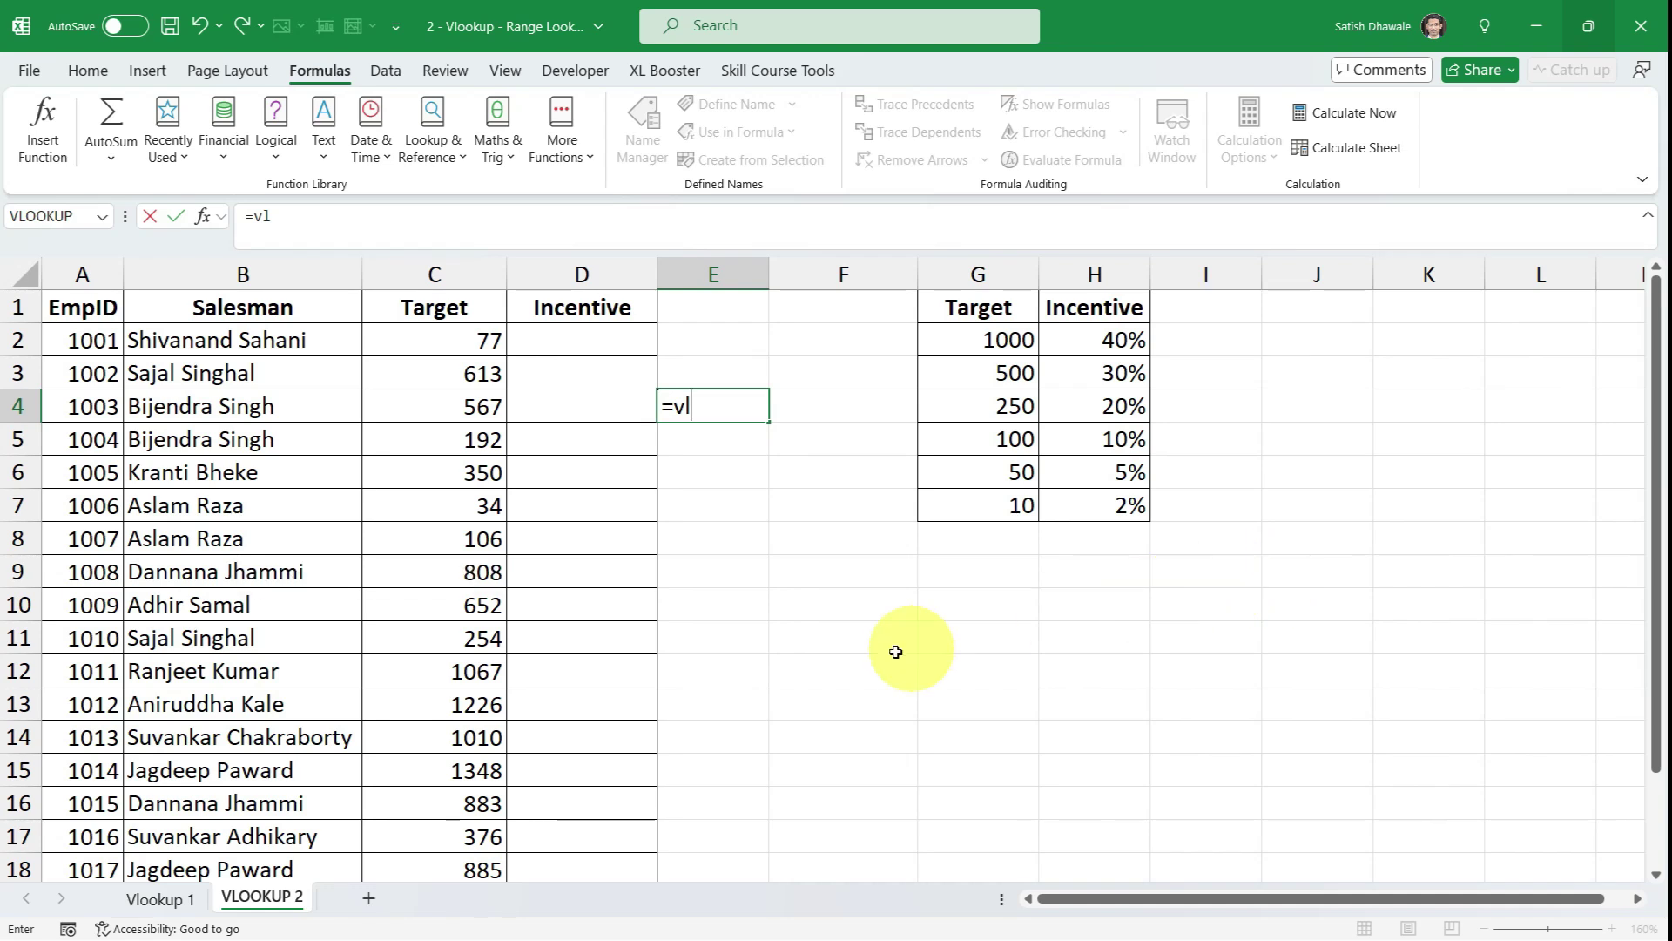
# - On the Vlookup 1 sheet, examine the range lookup argument of the formula in J2 and the employee row matching the EmpID in J1
pyautogui.click(144, 901)
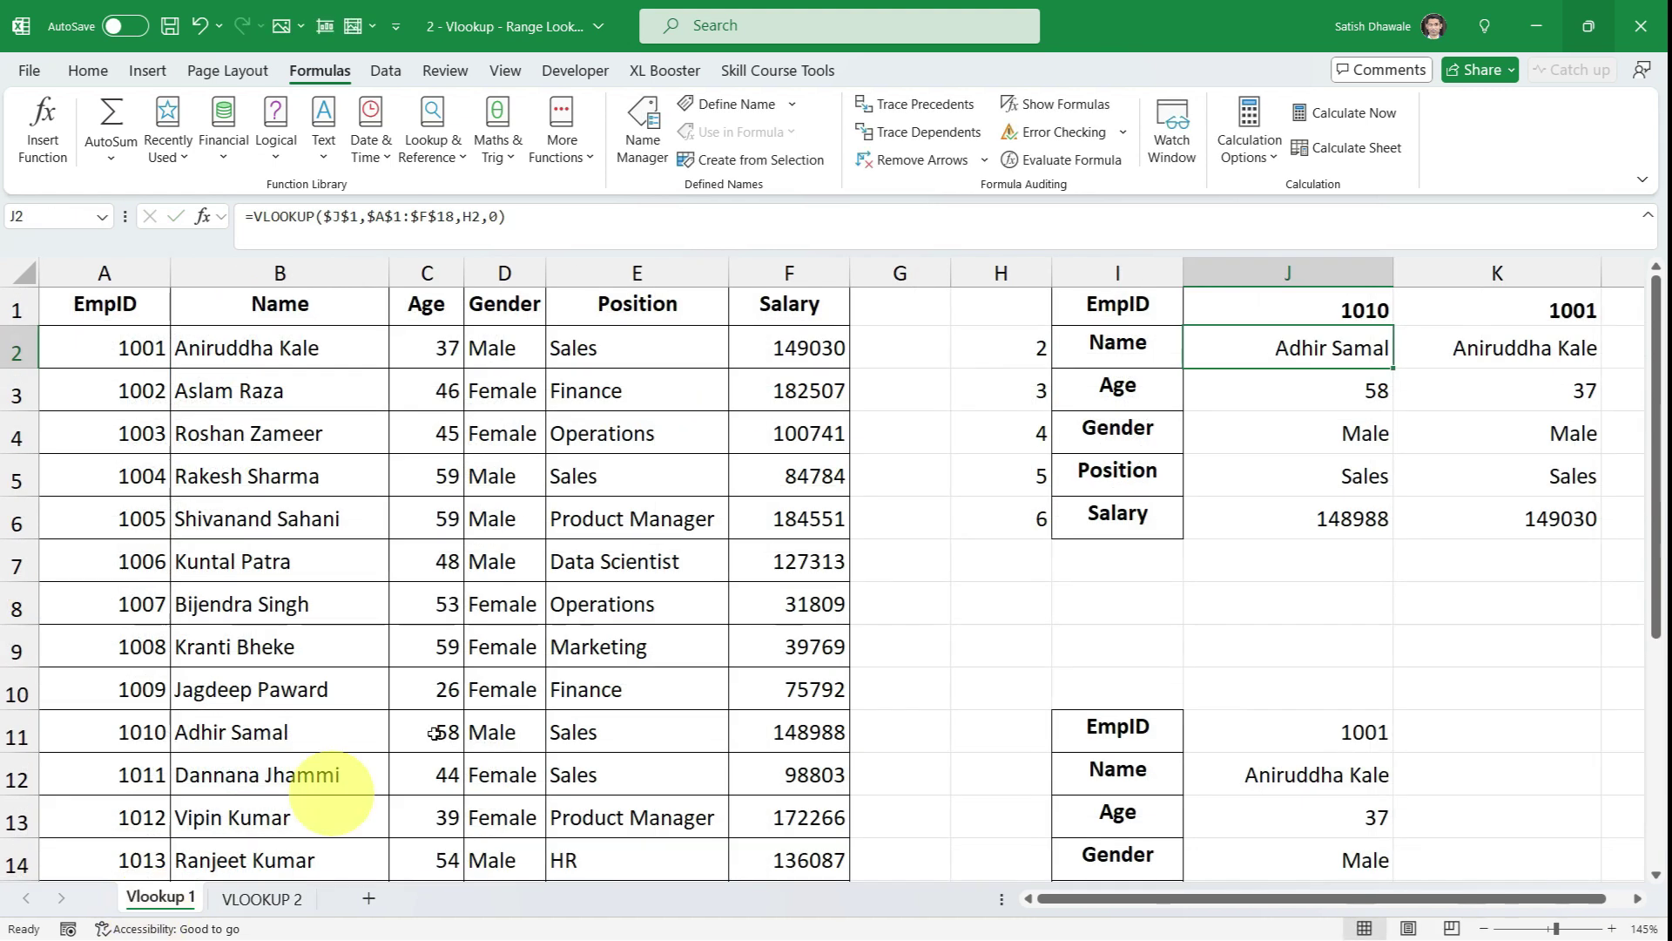
pyautogui.doubleClick(1260, 351)
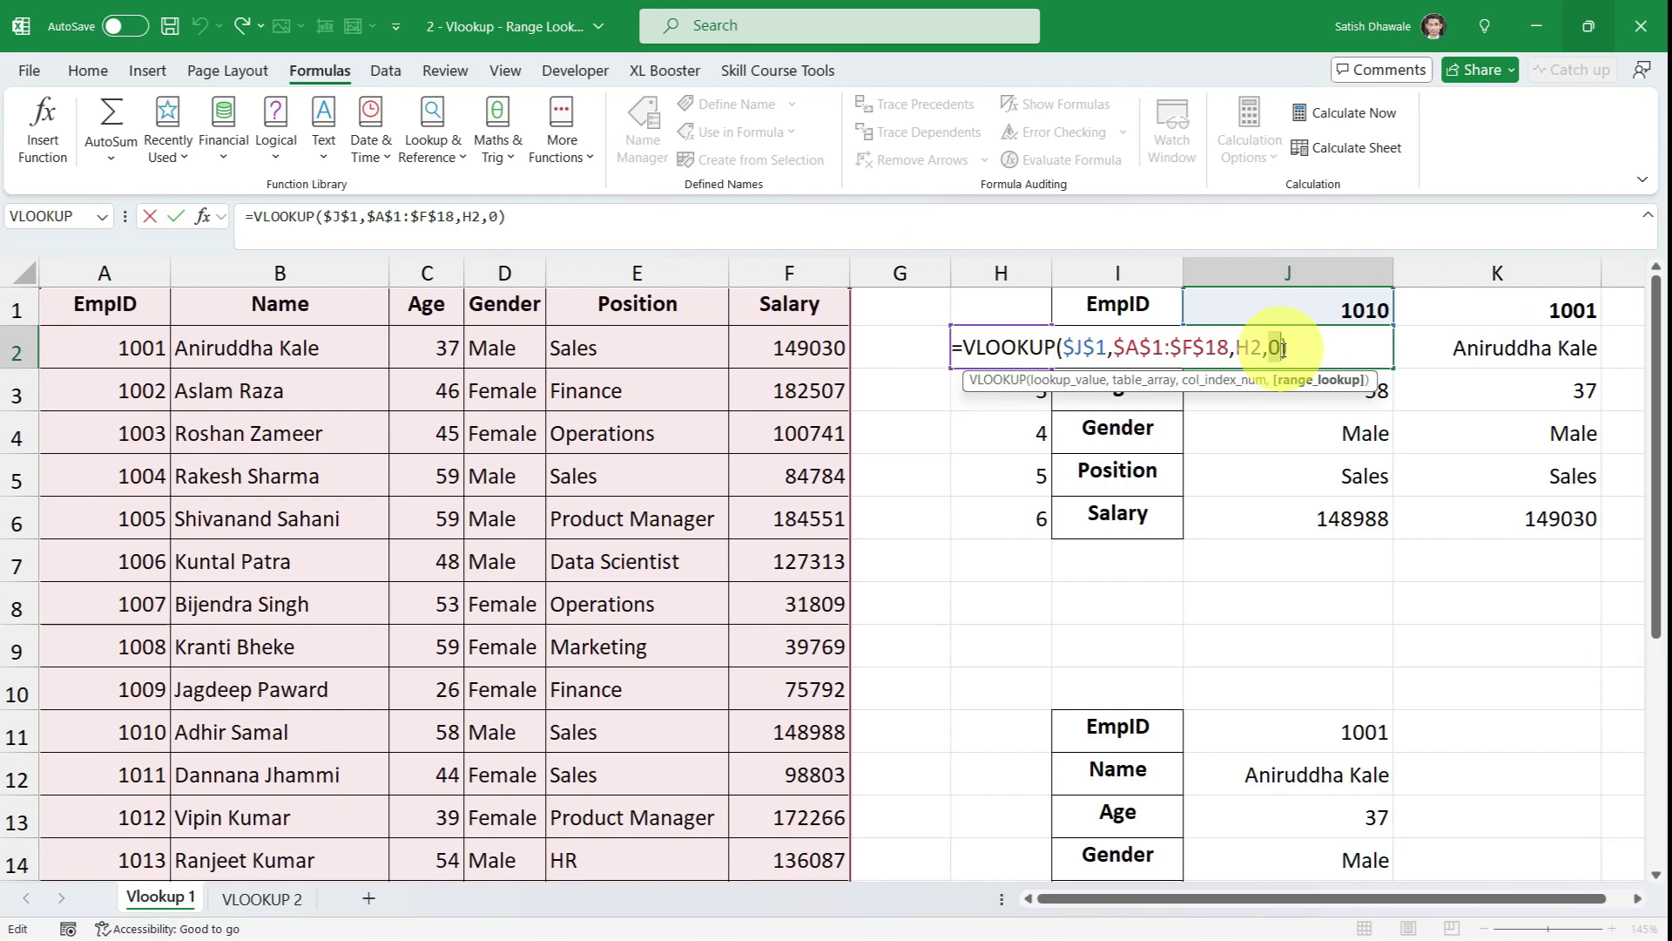
pyautogui.press('Return')
pyautogui.click(135, 348)
pyautogui.moveTo(135, 348); pyautogui.dragTo(123, 514)
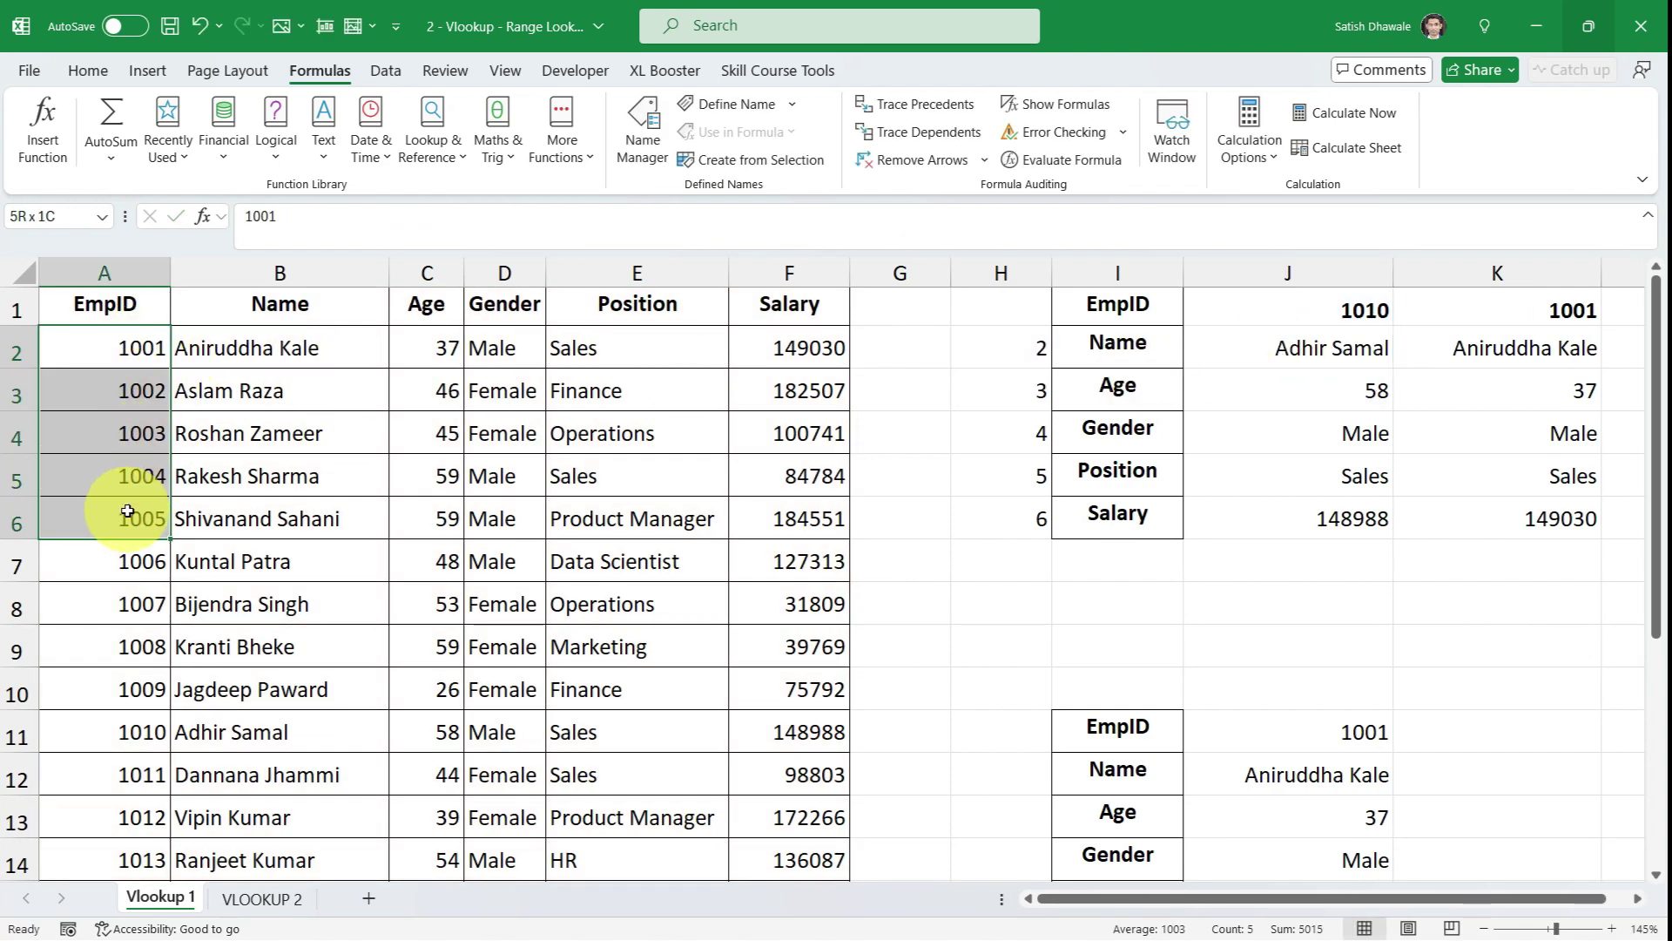
pyautogui.click(122, 514)
pyautogui.click(1349, 328)
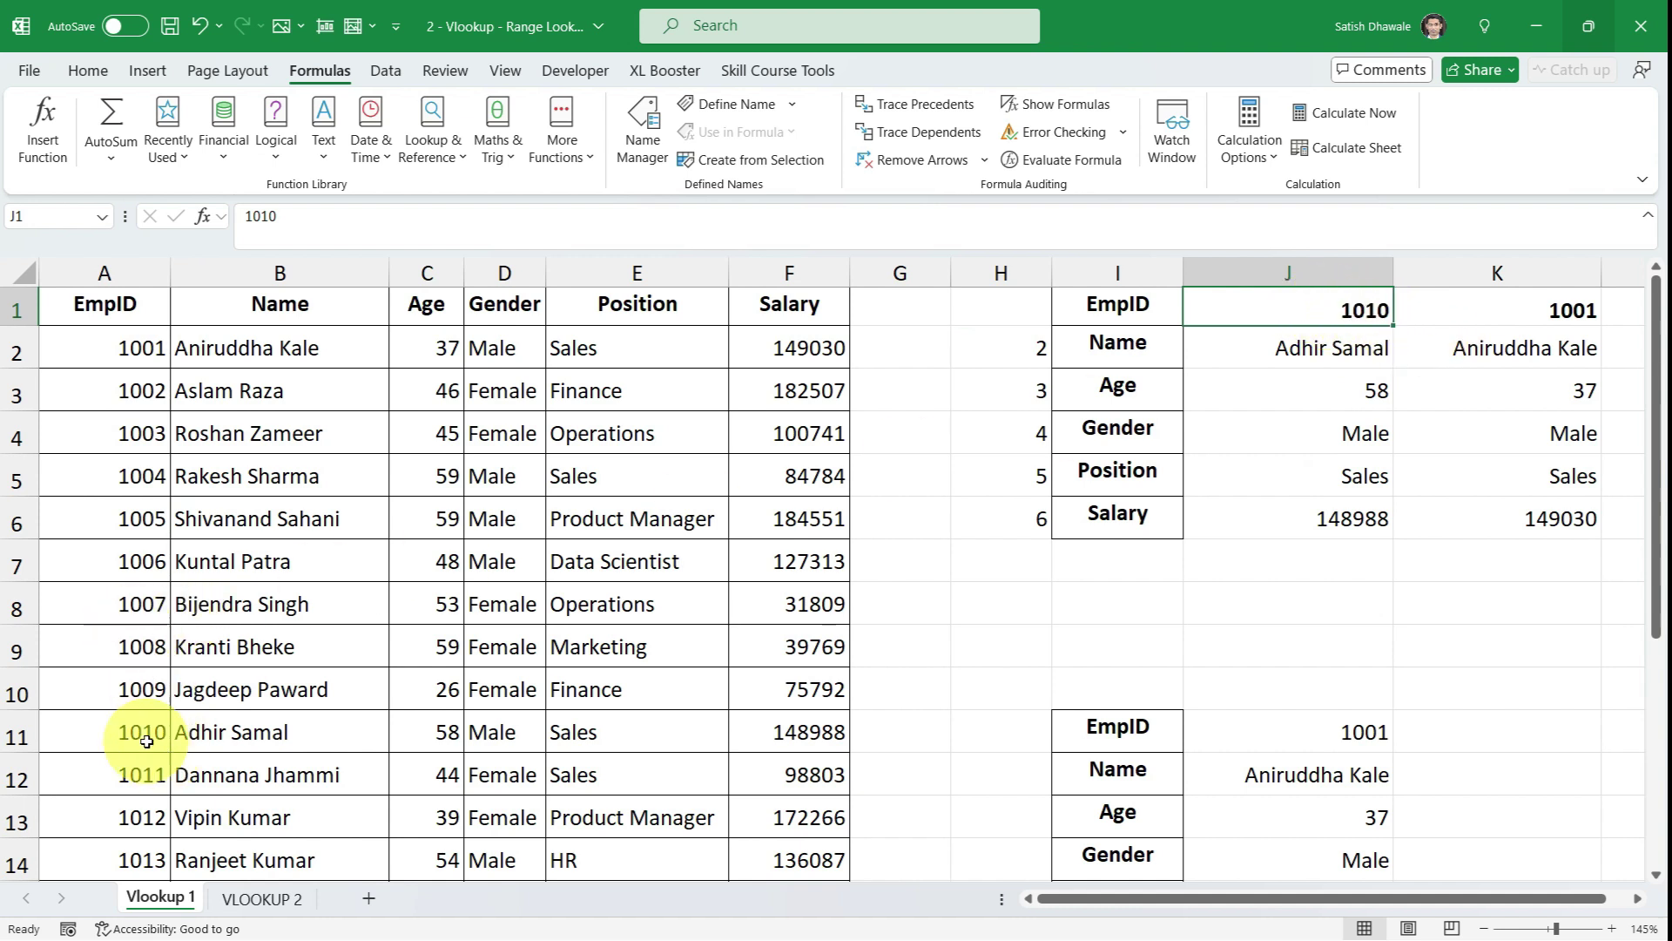
pyautogui.moveTo(137, 732); pyautogui.dragTo(813, 736)
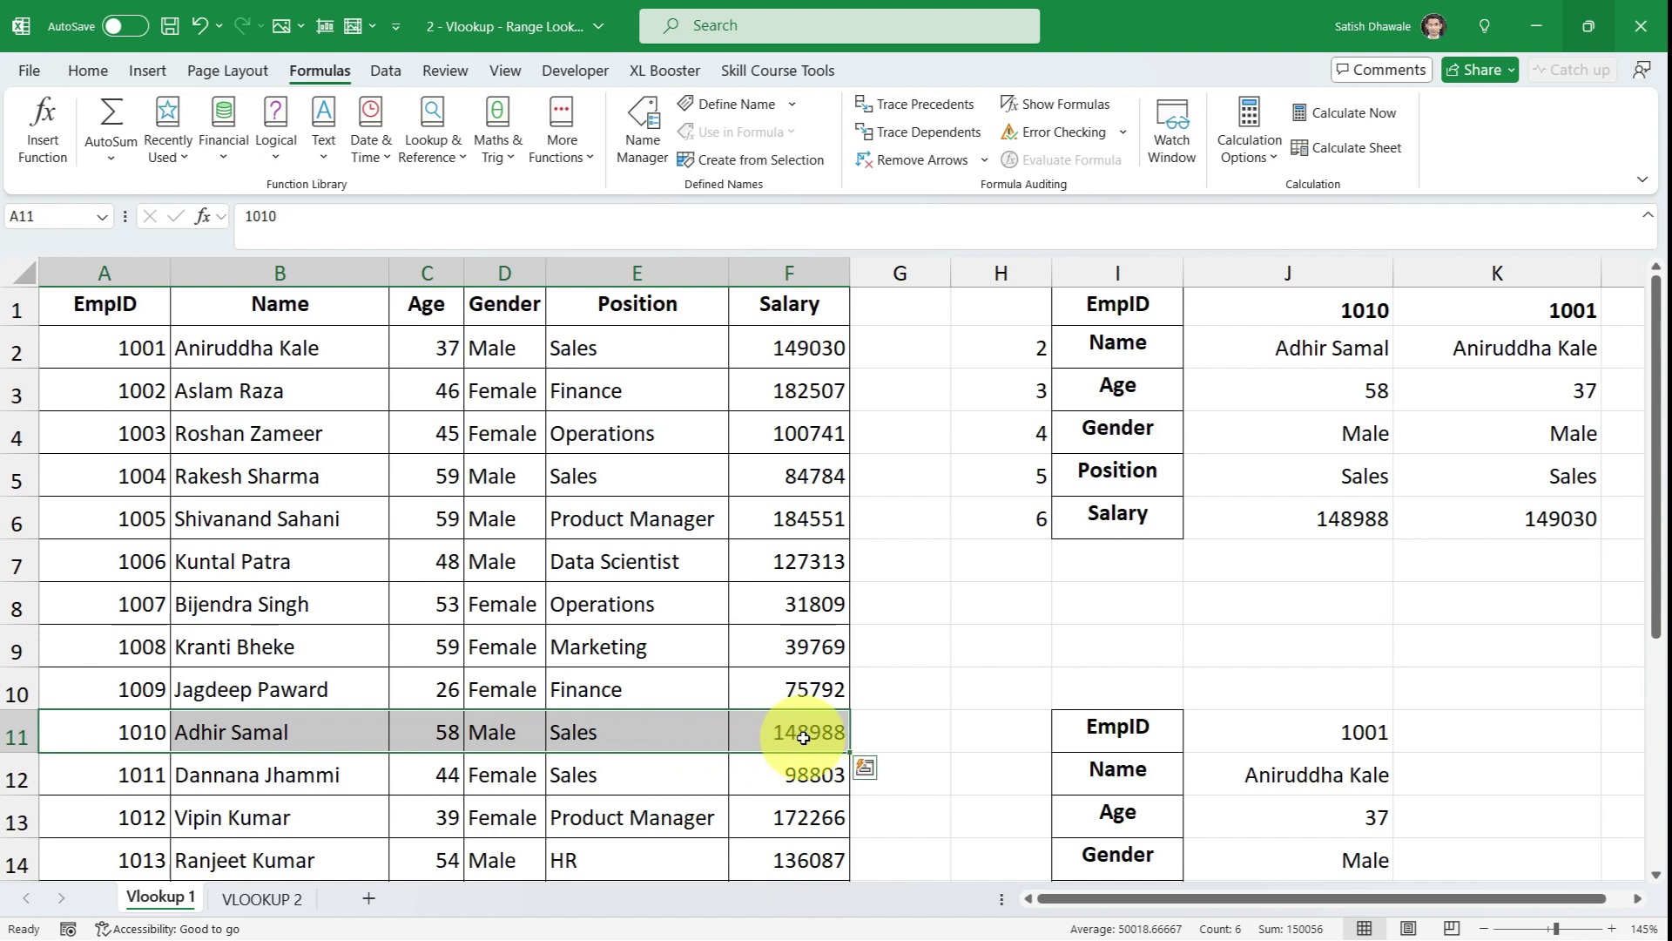
# - Clear the incomplete formula from cell E4 on the VLOOKUP 2 sheet
pyautogui.click(283, 898)
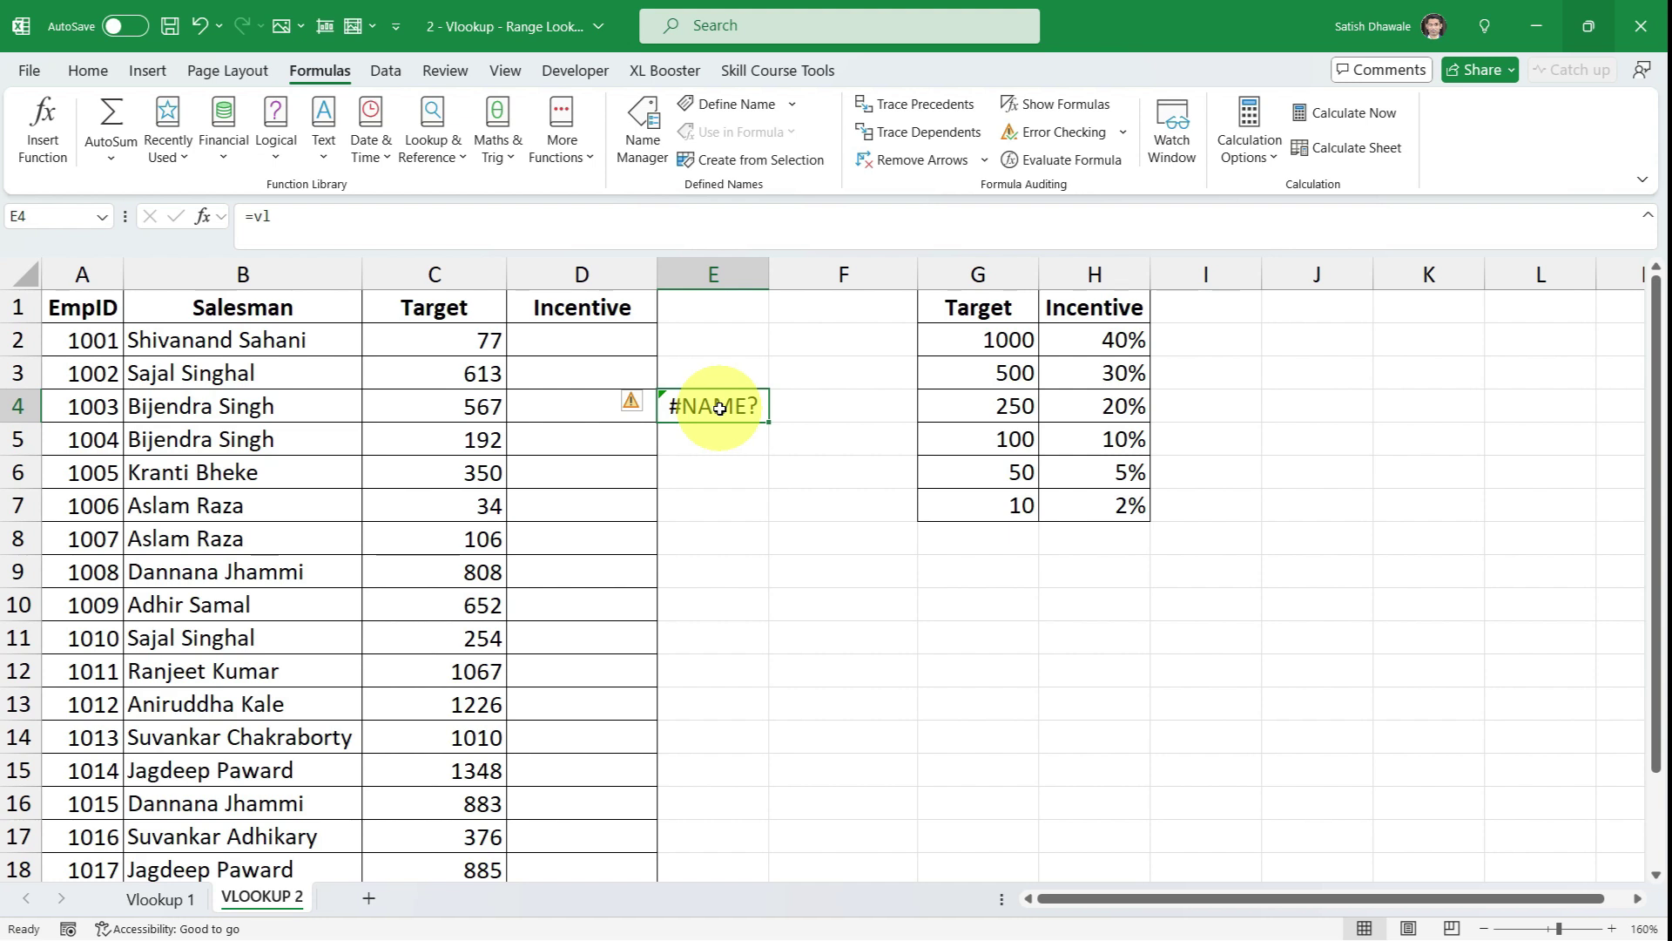
pyautogui.press('Delete')
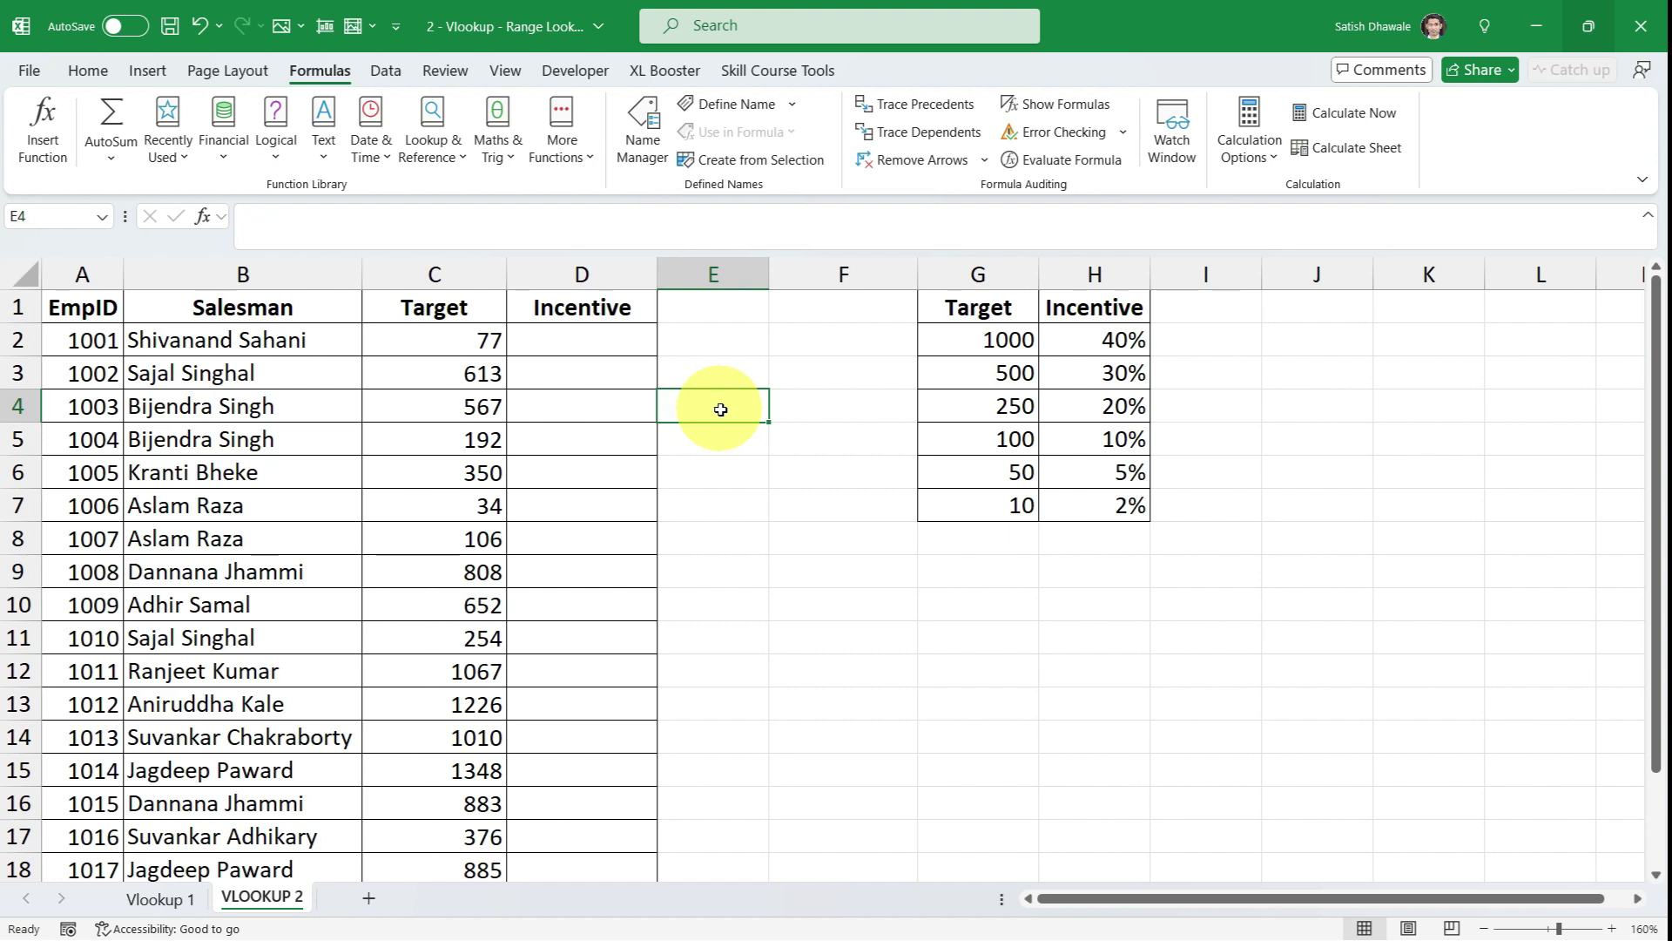
# - On the Vlookup 1 sheet, compare the order of the EmpID values in A2:A10 with the lookup results in J2:J6
pyautogui.click(159, 898)
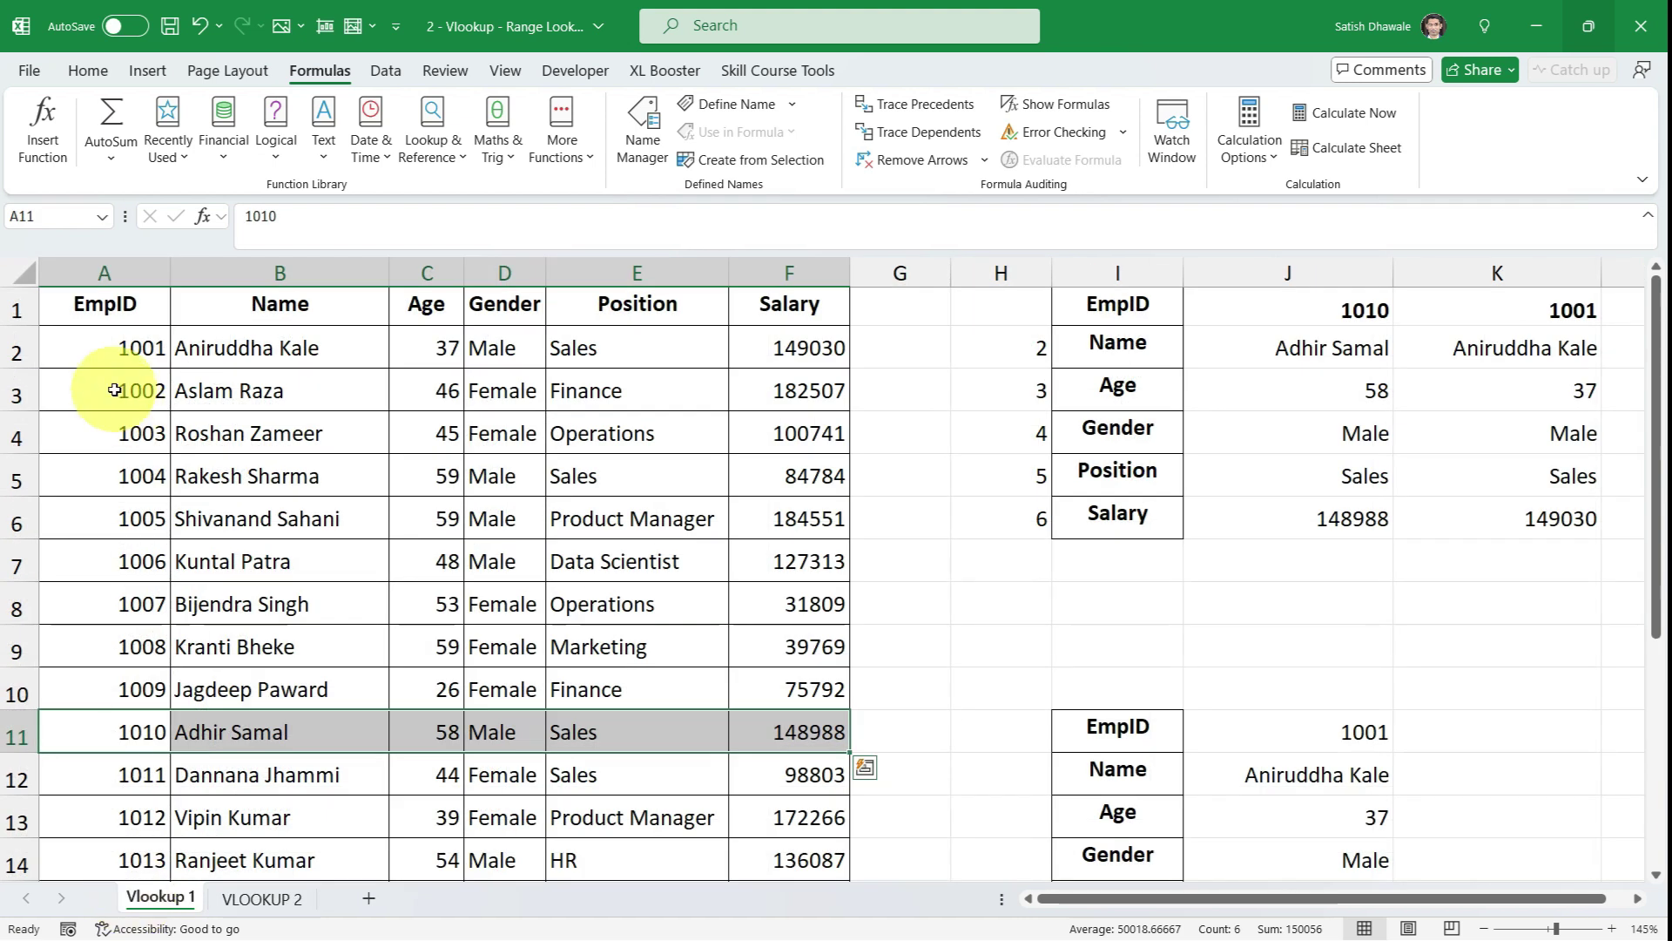
pyautogui.moveTo(132, 348); pyautogui.dragTo(129, 696)
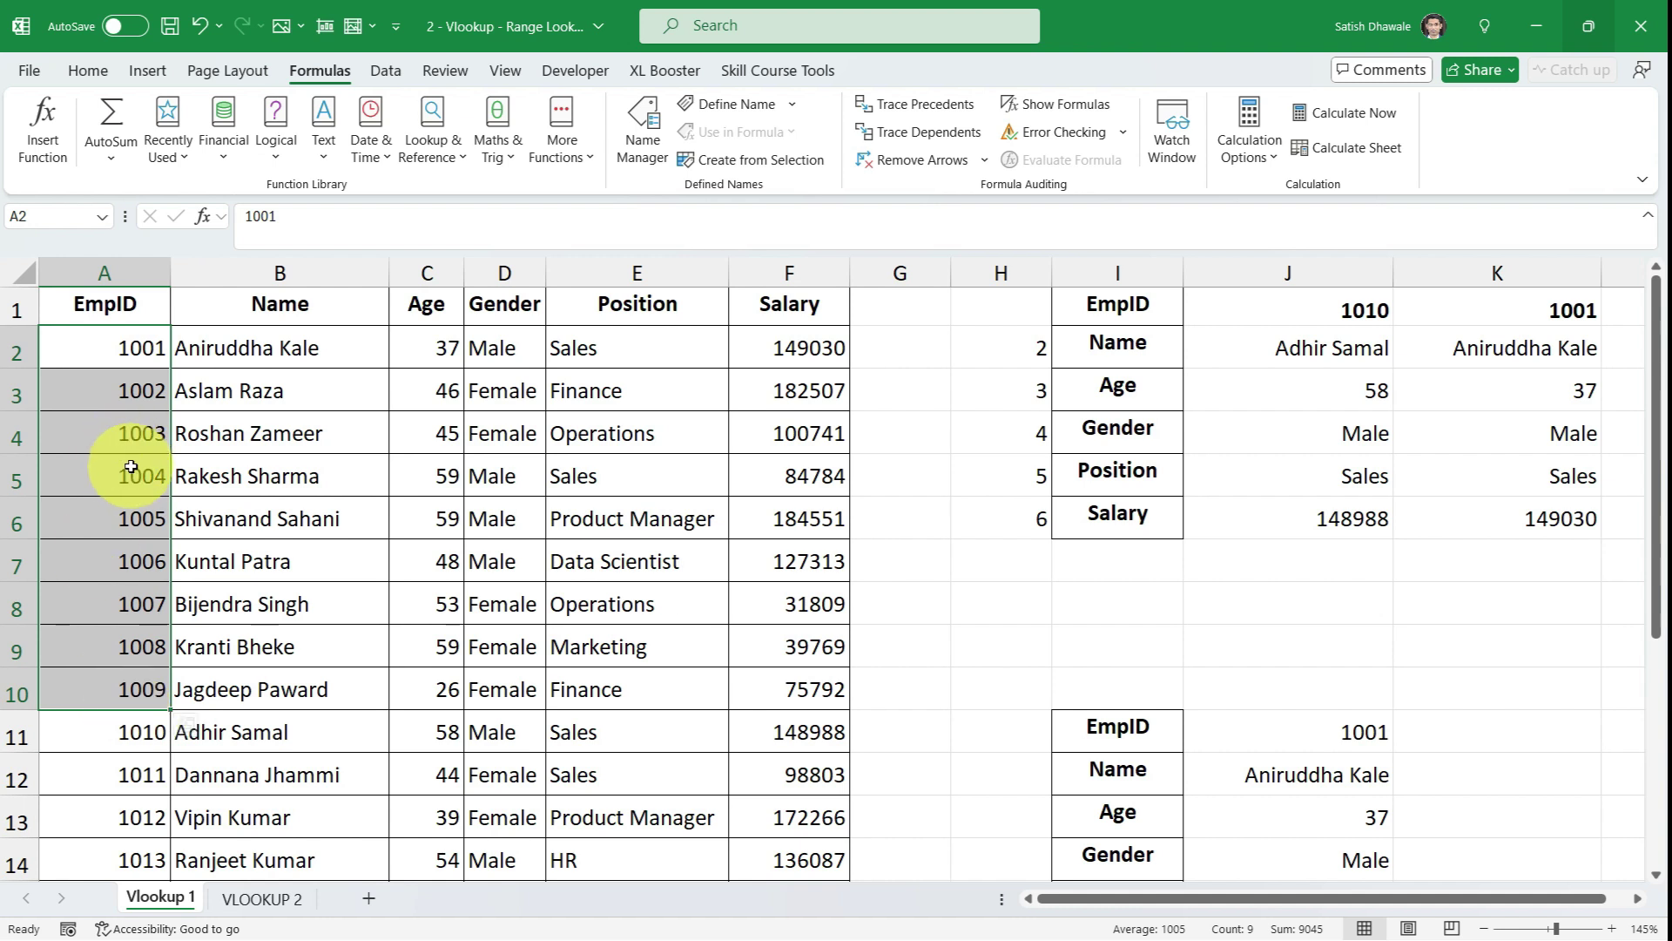
pyautogui.click(1316, 348)
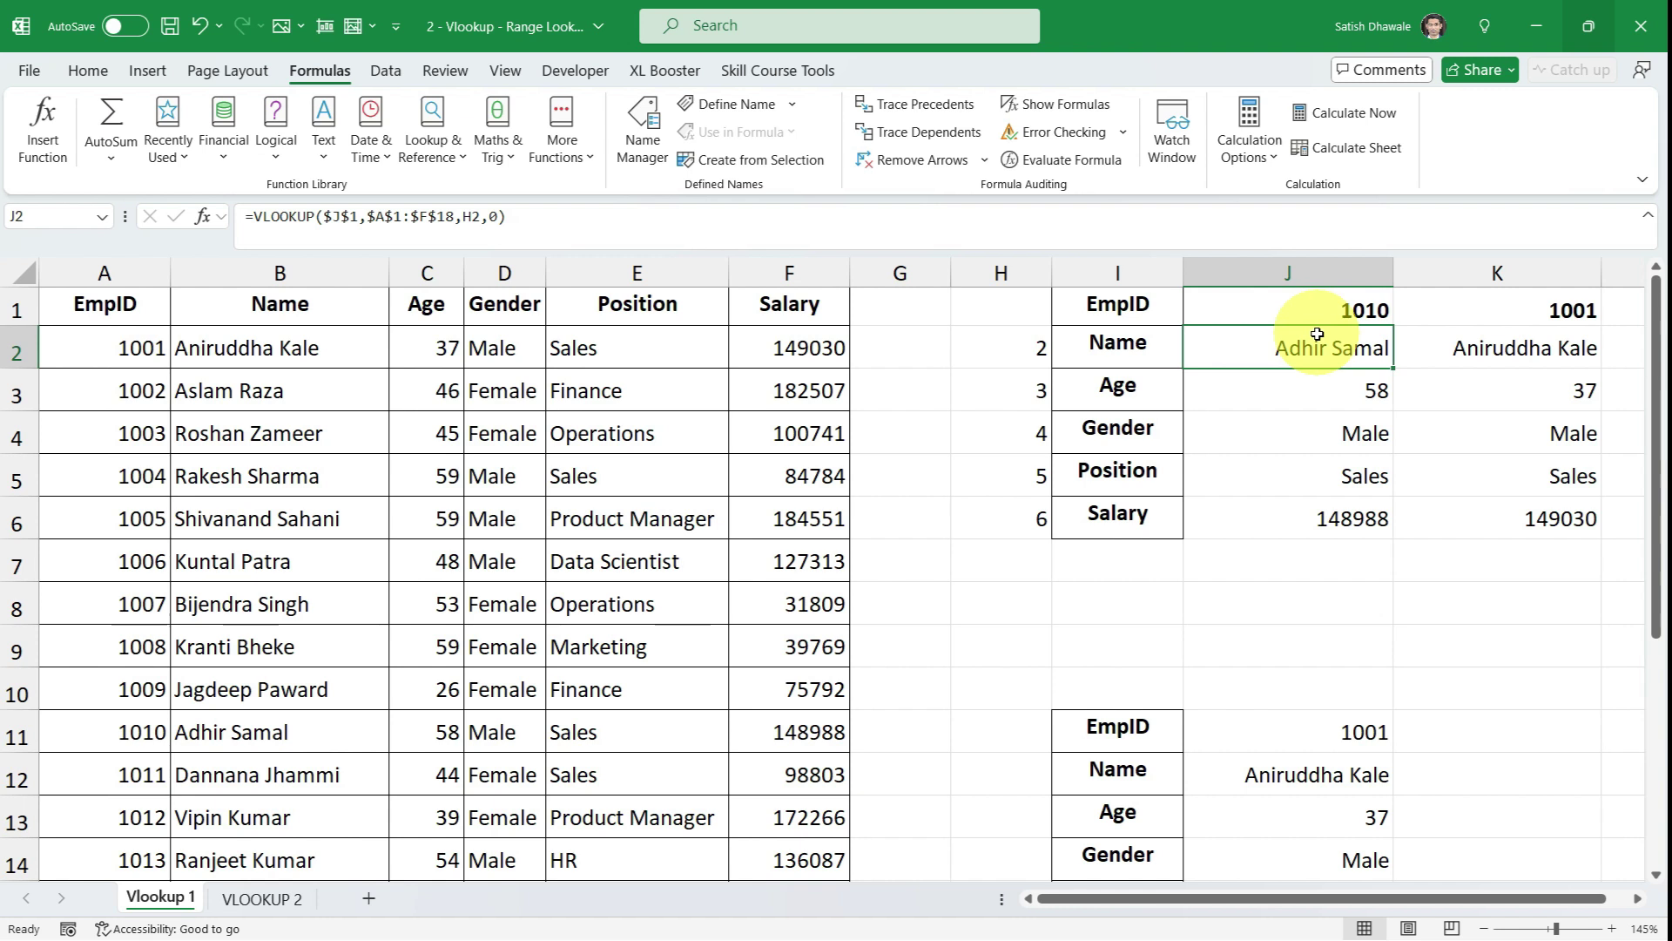
pyautogui.moveTo(1316, 347); pyautogui.dragTo(1333, 518)
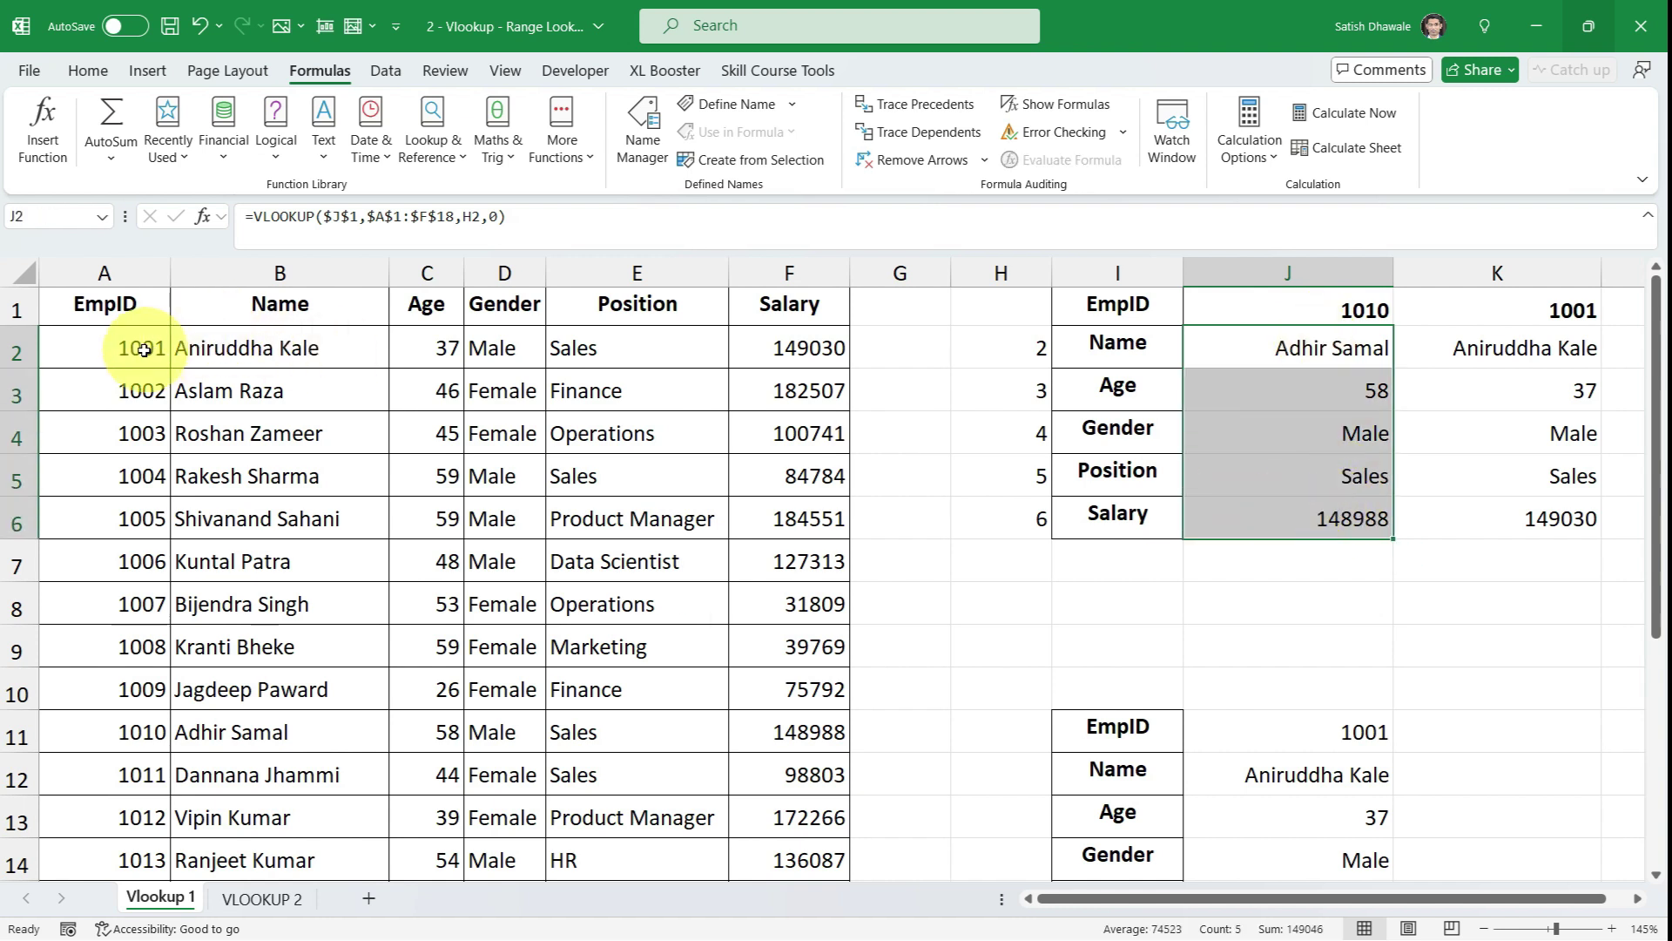
# - Sort the employee records in A2:F18 by EmpID cell values from largest to smallest, and check the lookup results in J2:J6
pyautogui.moveTo(142, 347); pyautogui.dragTo(772, 824)
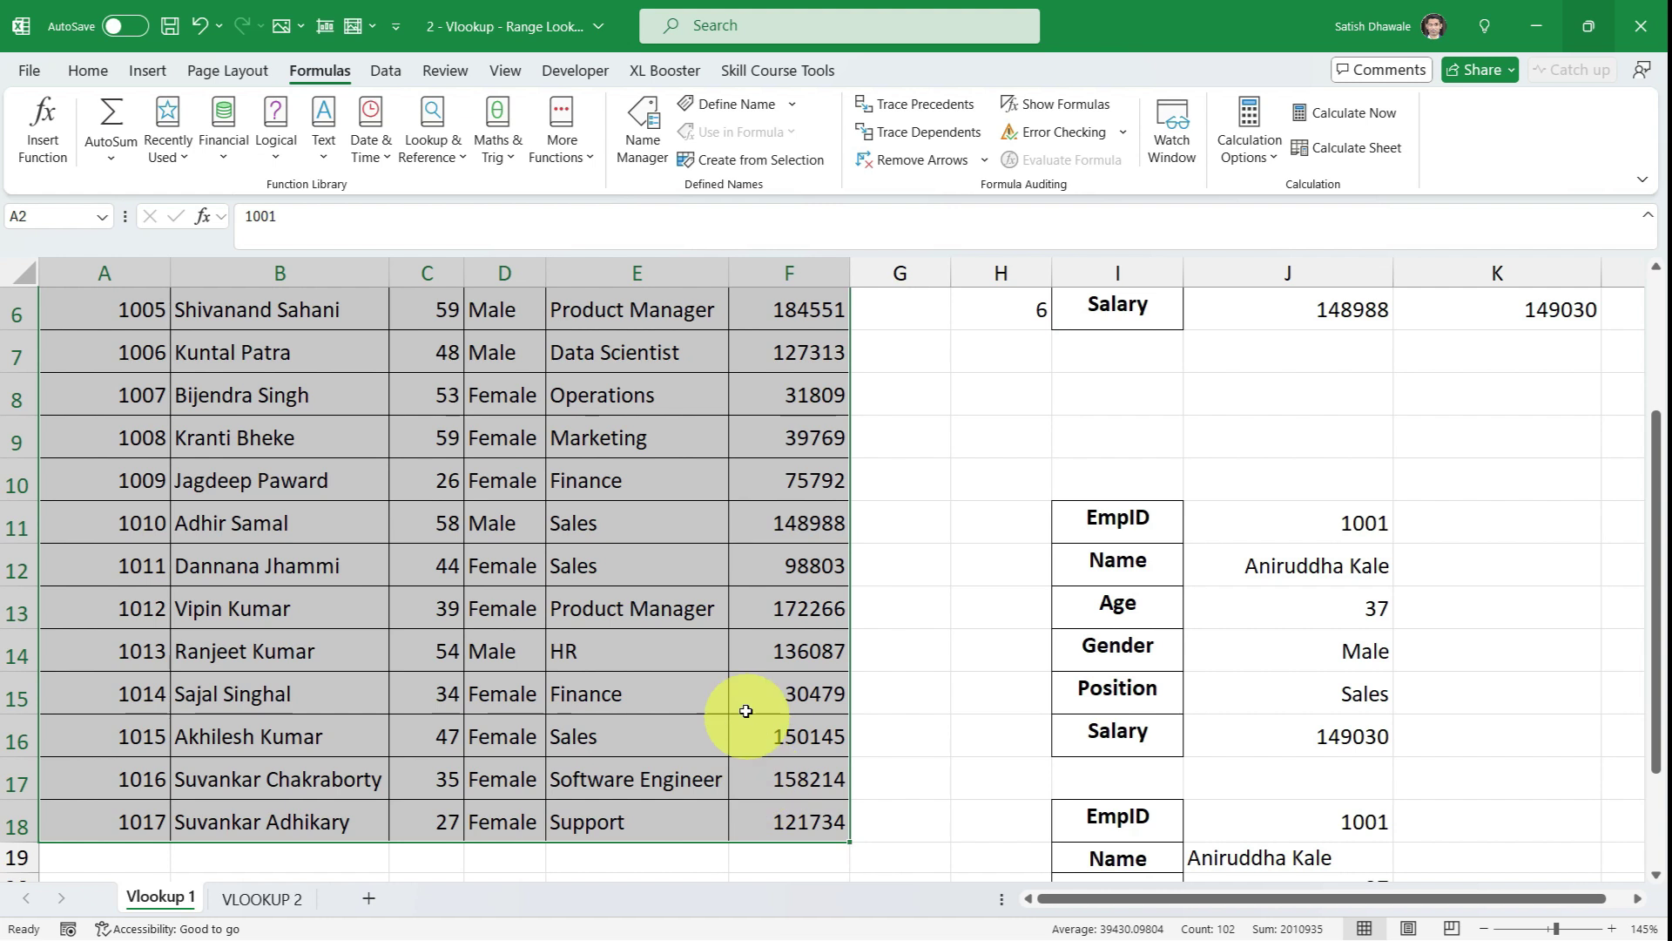
pyautogui.scroll(2, 740, 688)
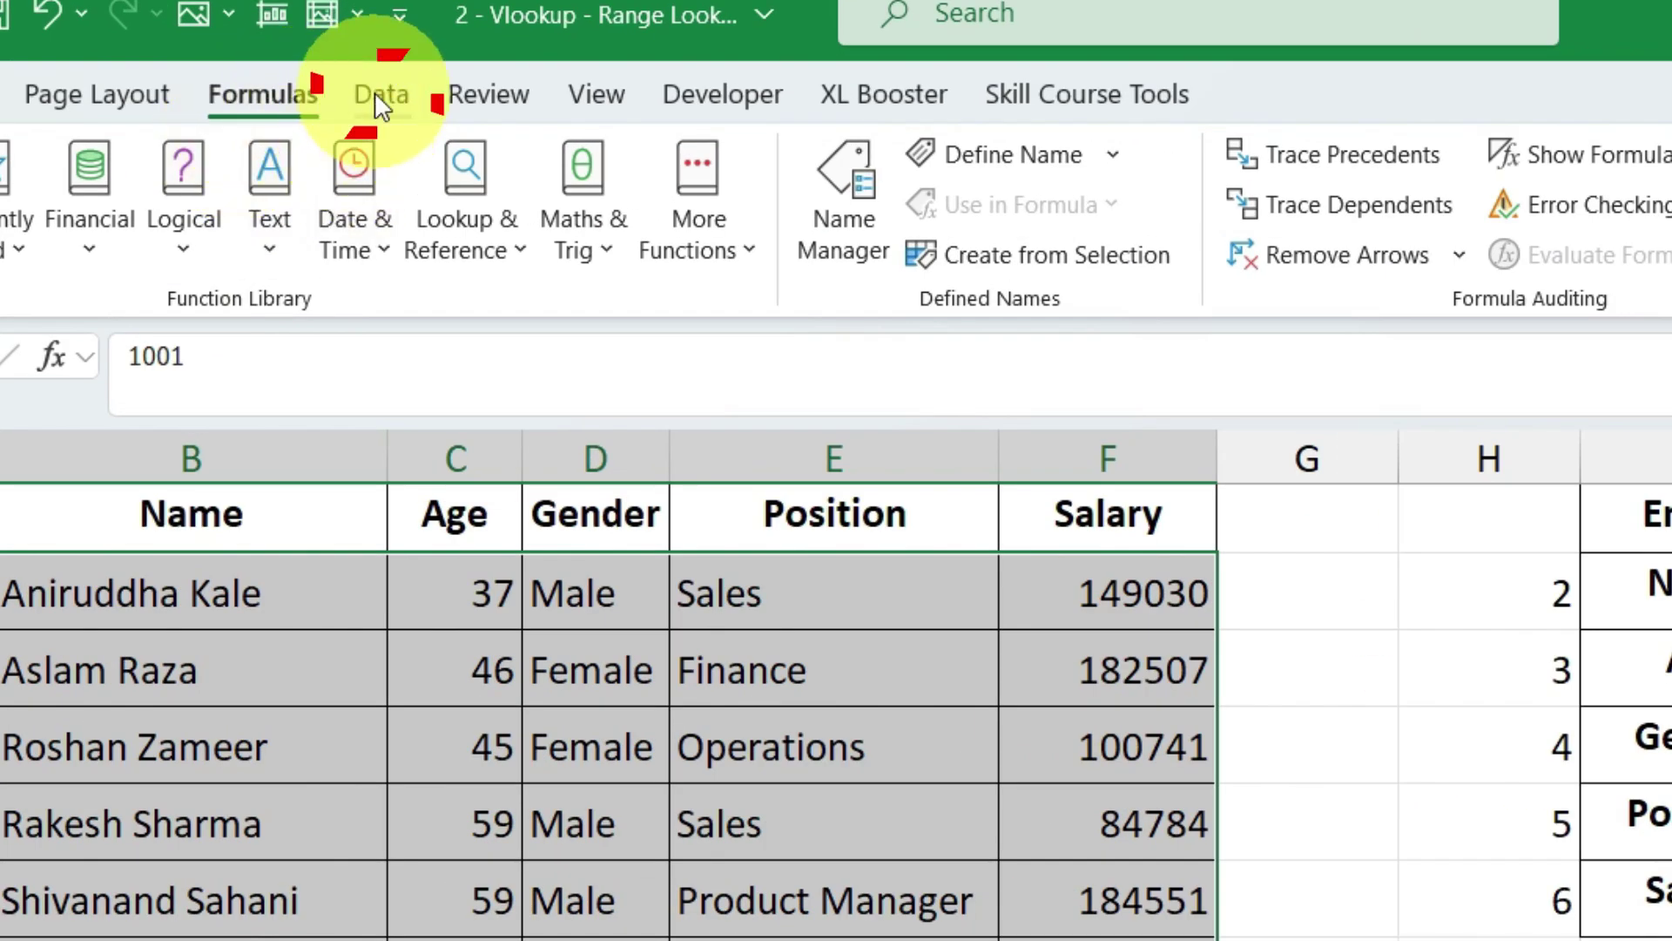
pyautogui.click(376, 94)
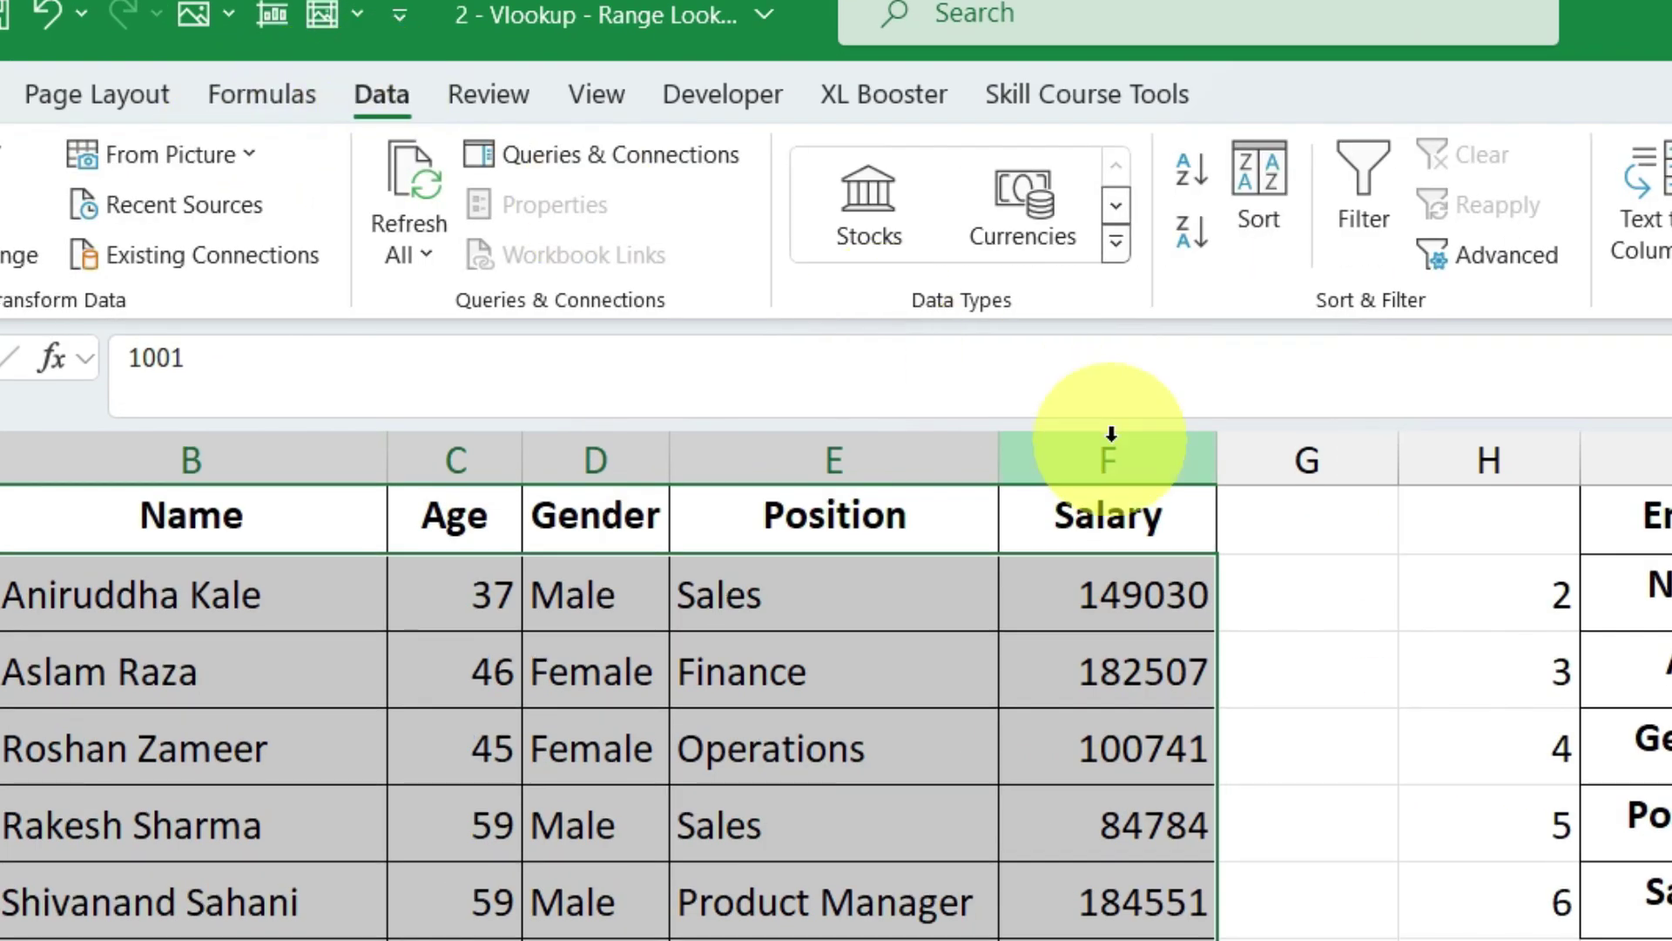
pyautogui.click(1263, 185)
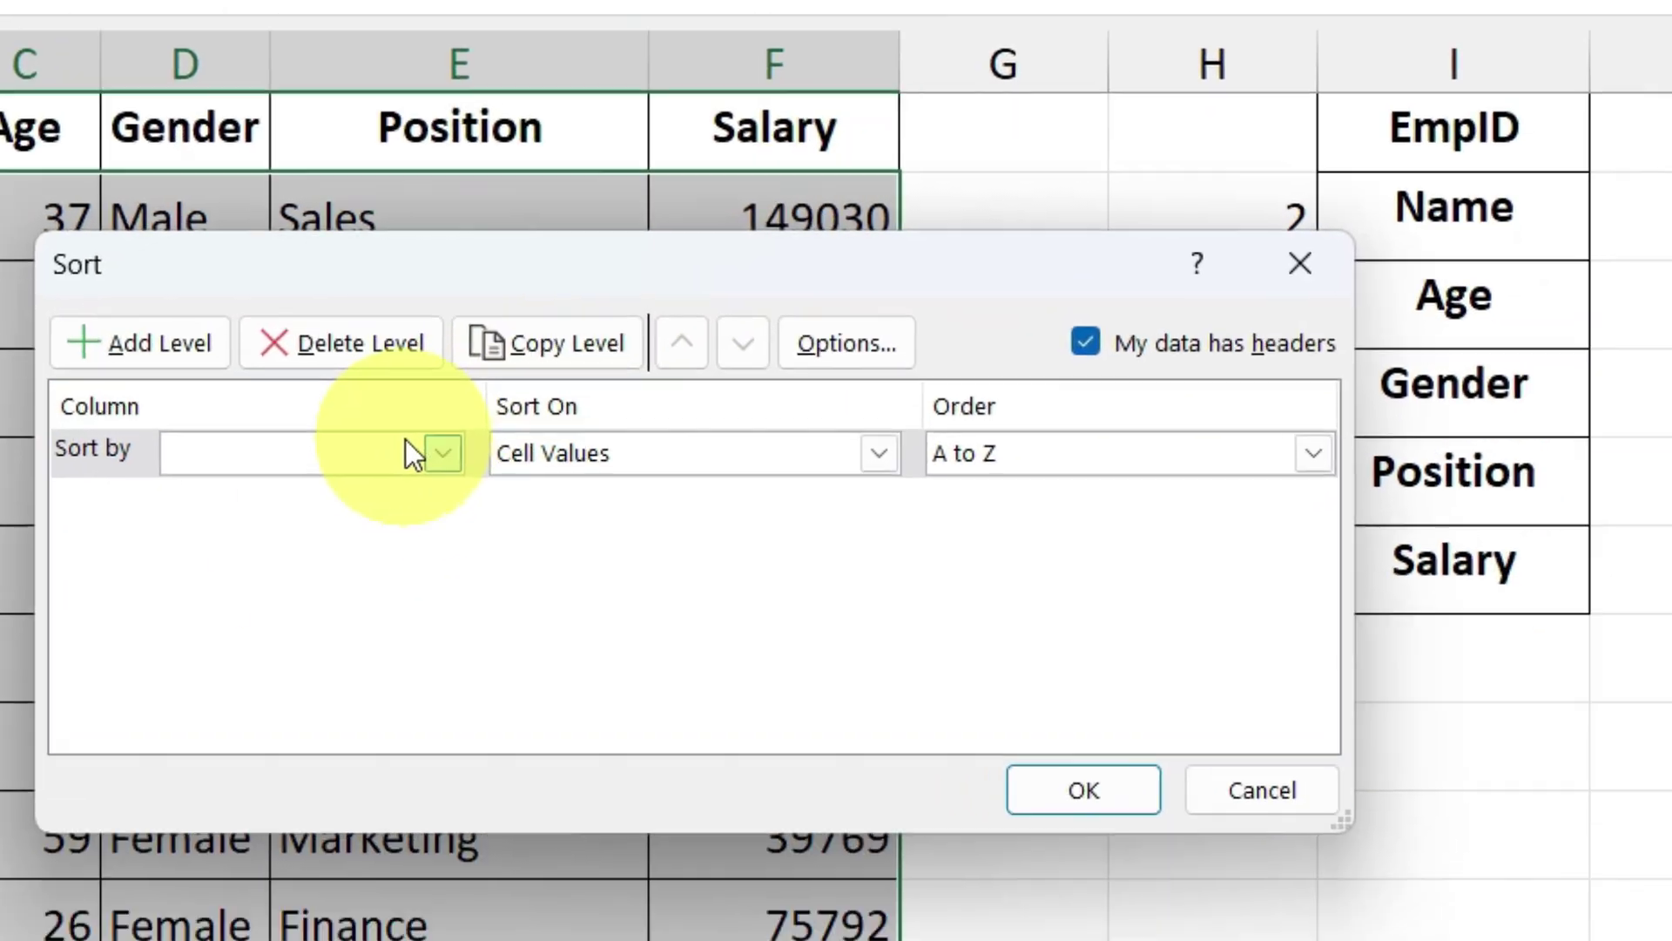
pyautogui.click(788, 795)
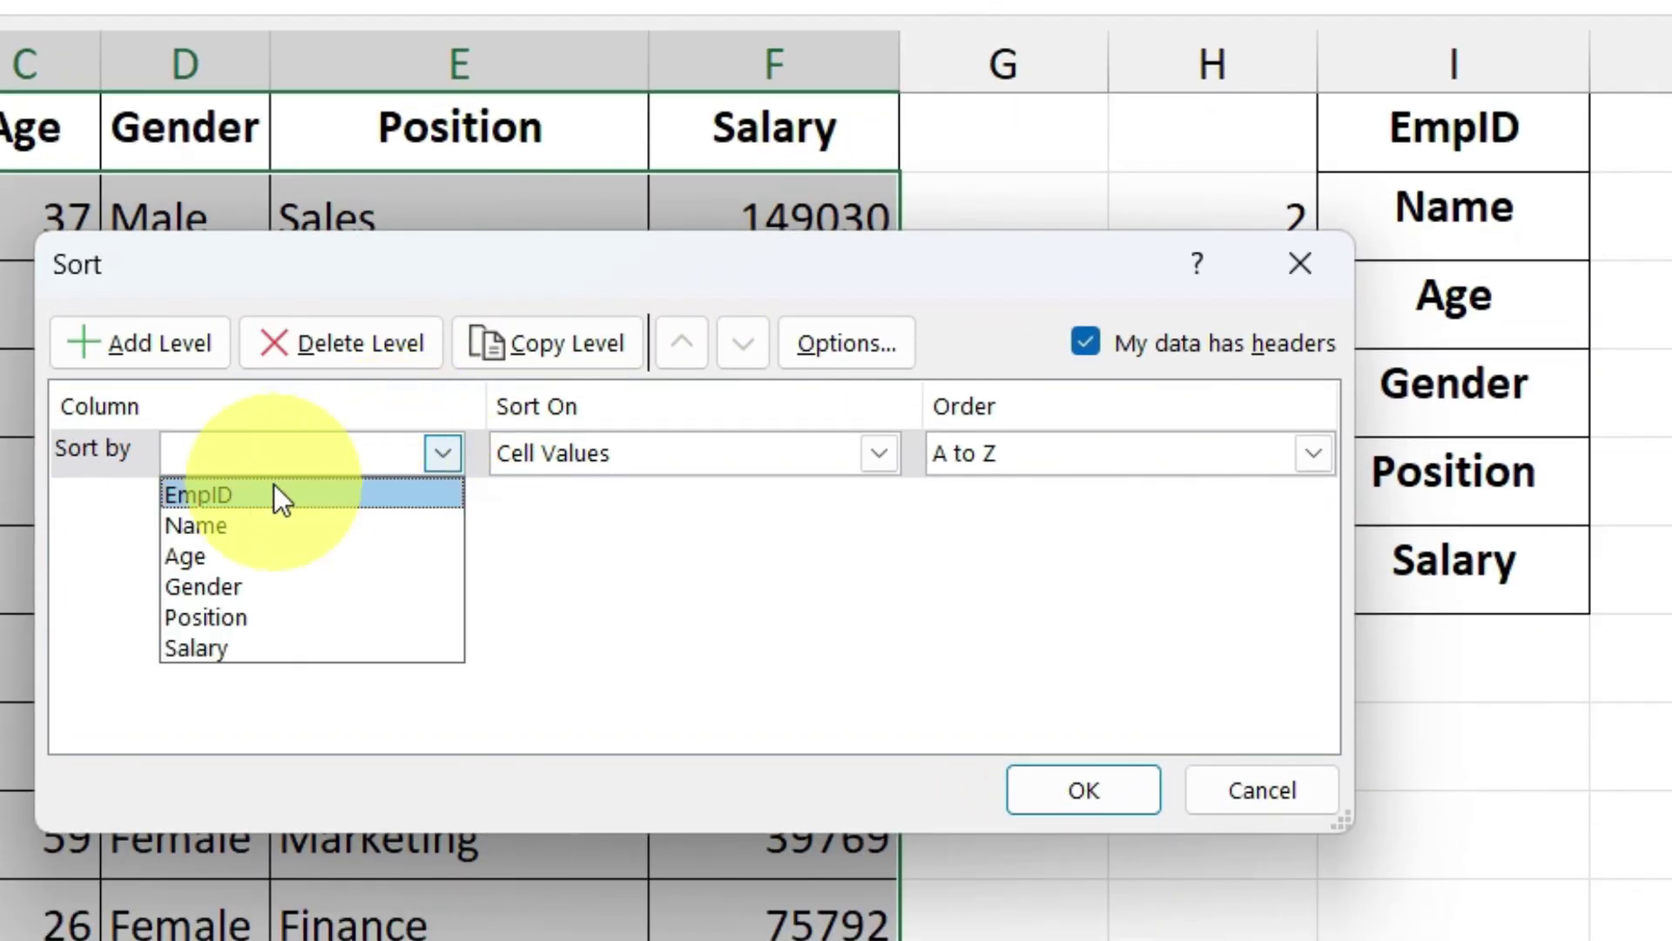
pyautogui.click(226, 500)
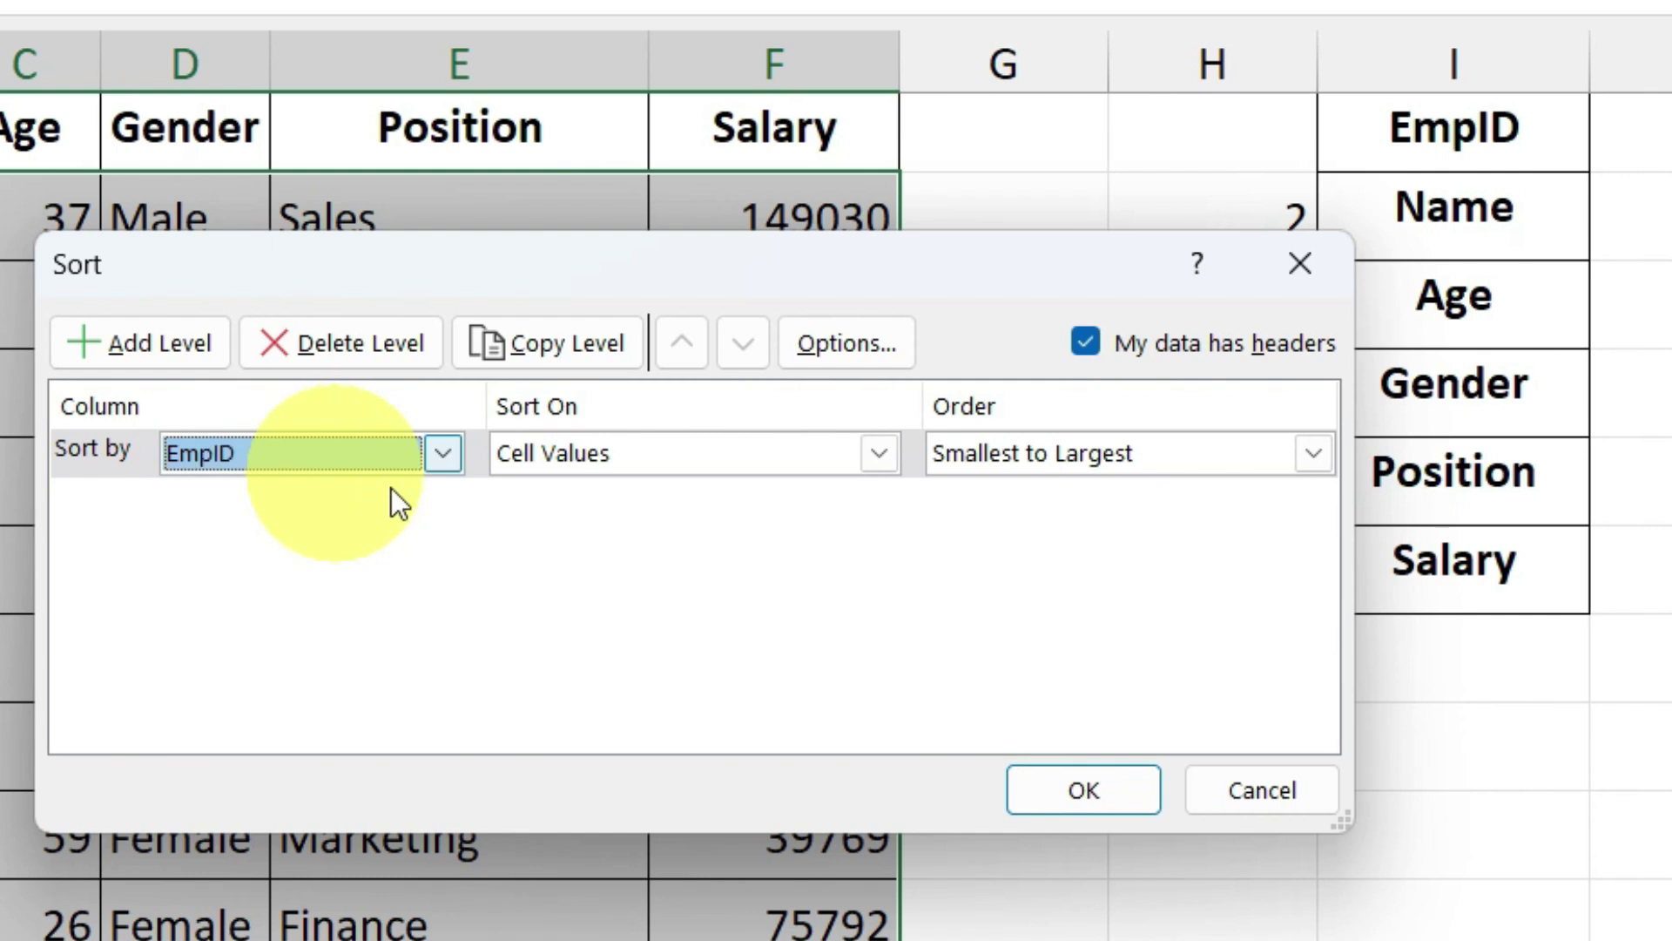
pyautogui.click(1021, 463)
pyautogui.click(1012, 533)
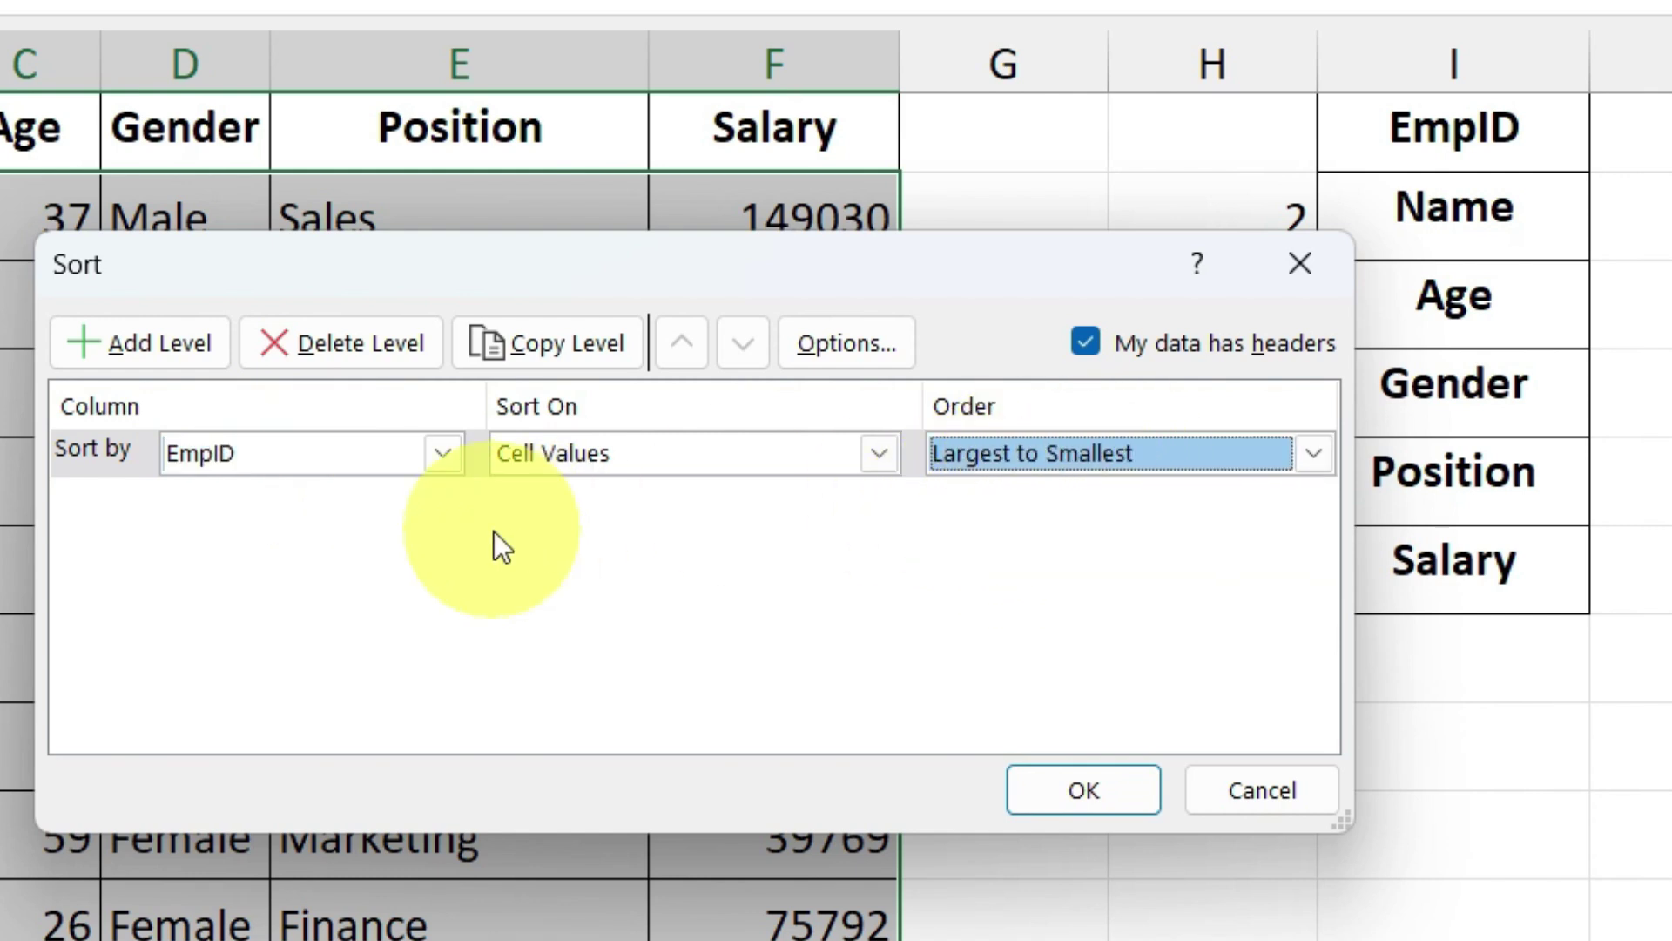
pyautogui.click(1092, 793)
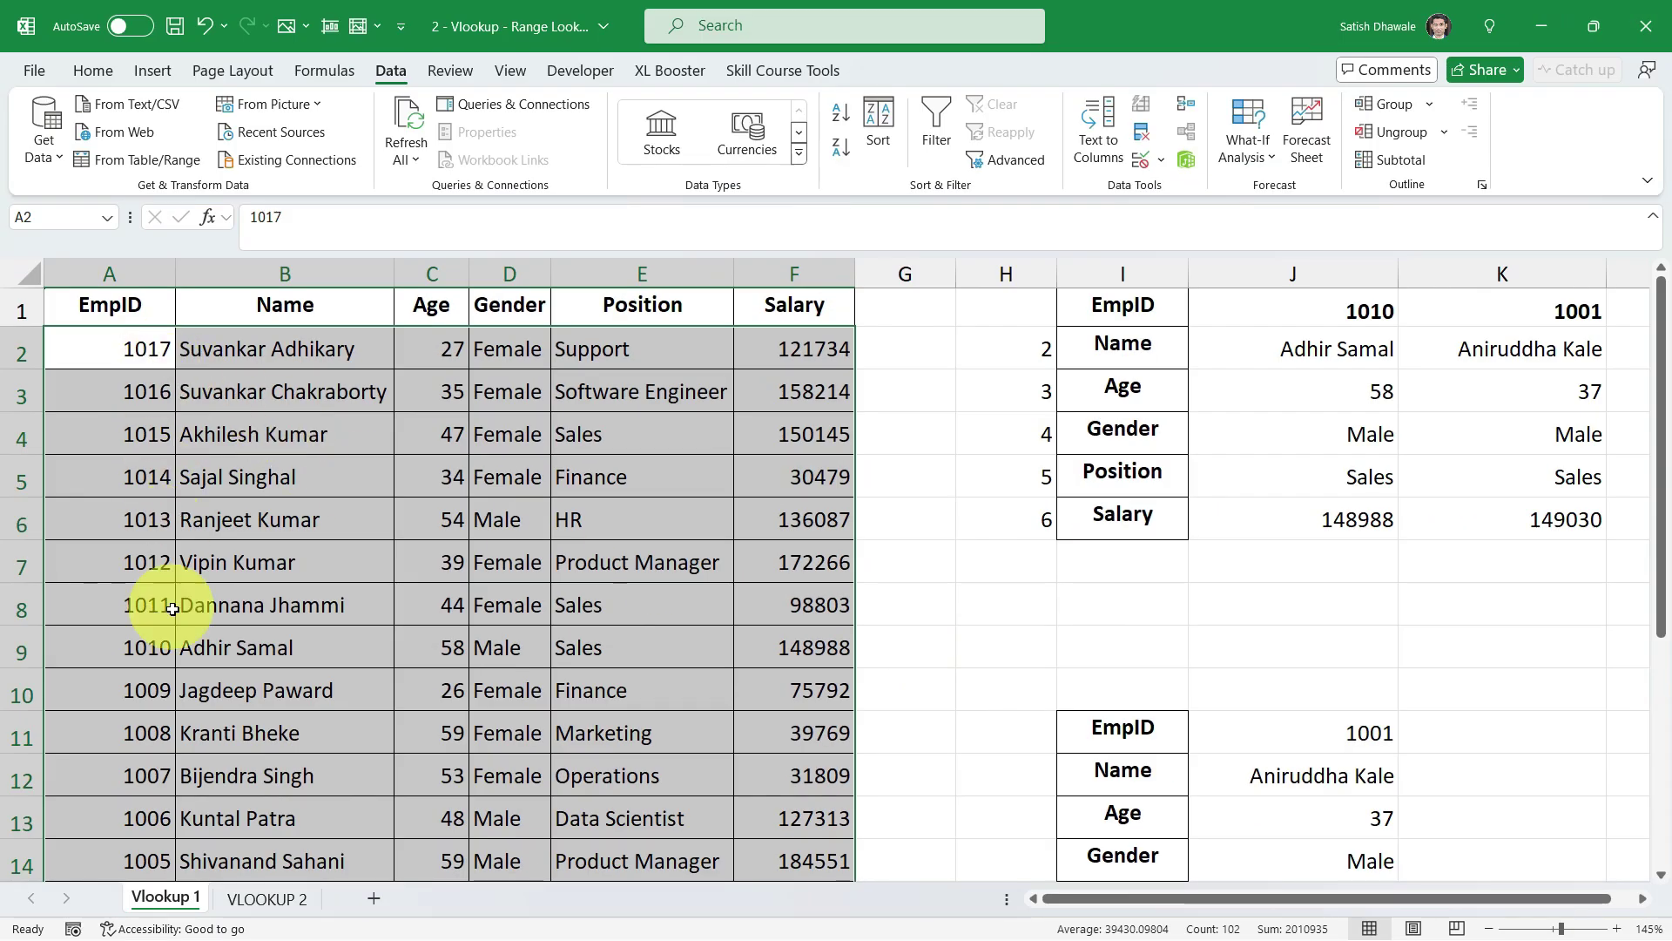
pyautogui.moveTo(1342, 352); pyautogui.dragTo(1351, 520)
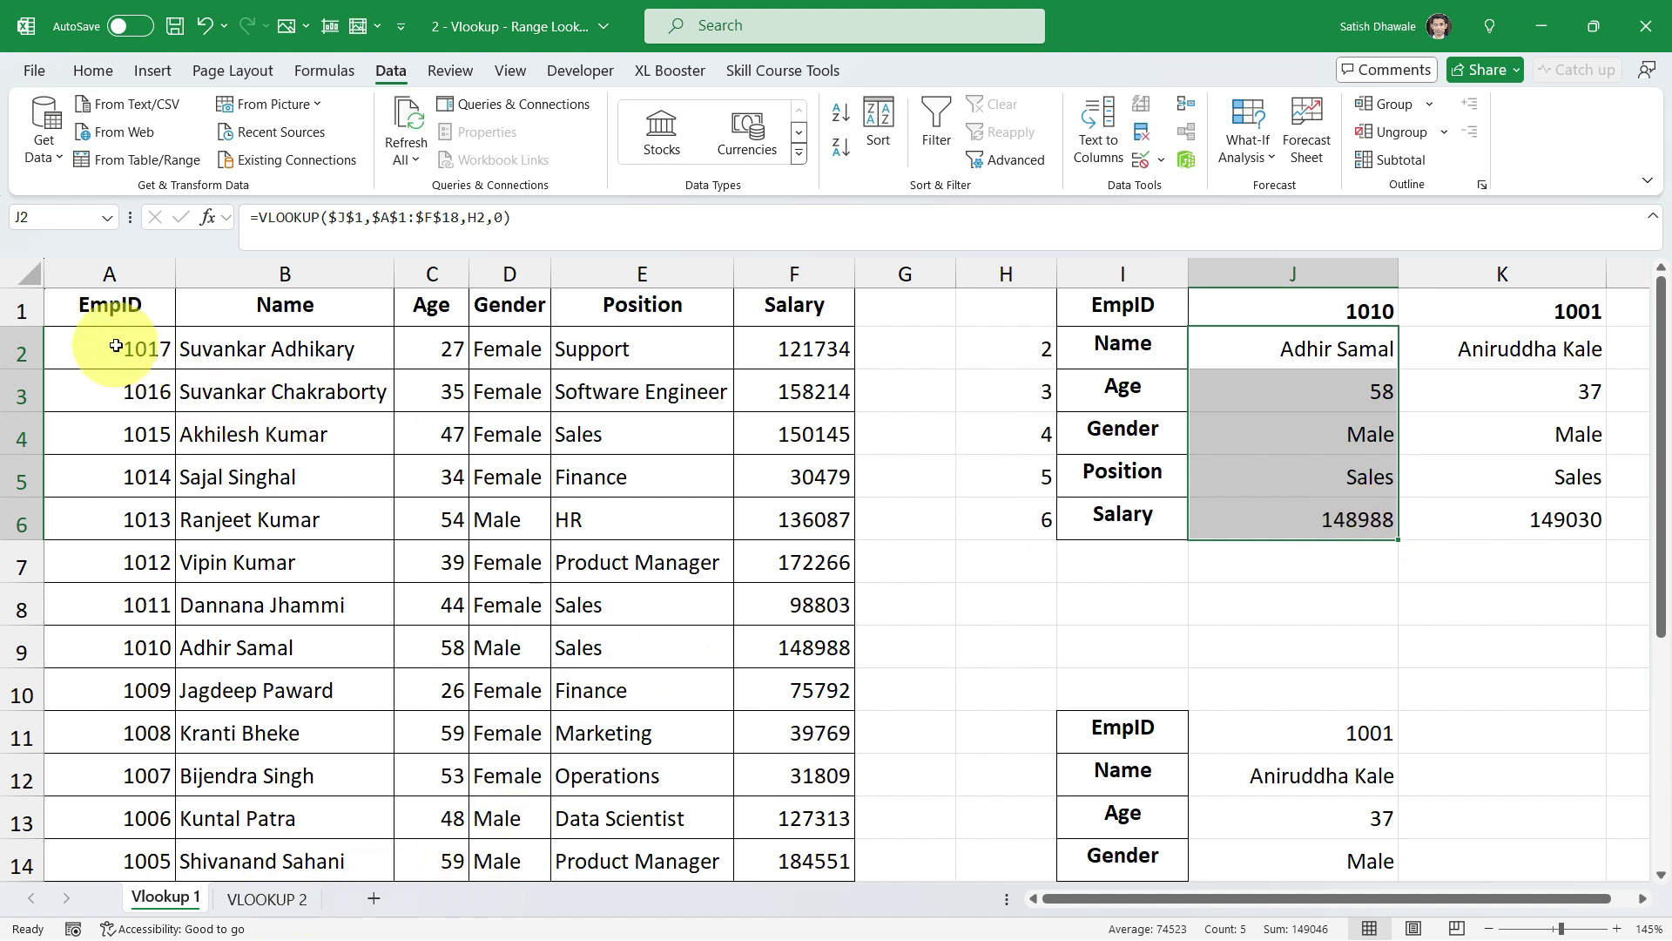
# - On the VLOOKUP 2 sheet, sort the incentive table in G1:H7 by Target cell values from smallest to largest
pyautogui.moveTo(129, 347); pyautogui.dragTo(147, 547)
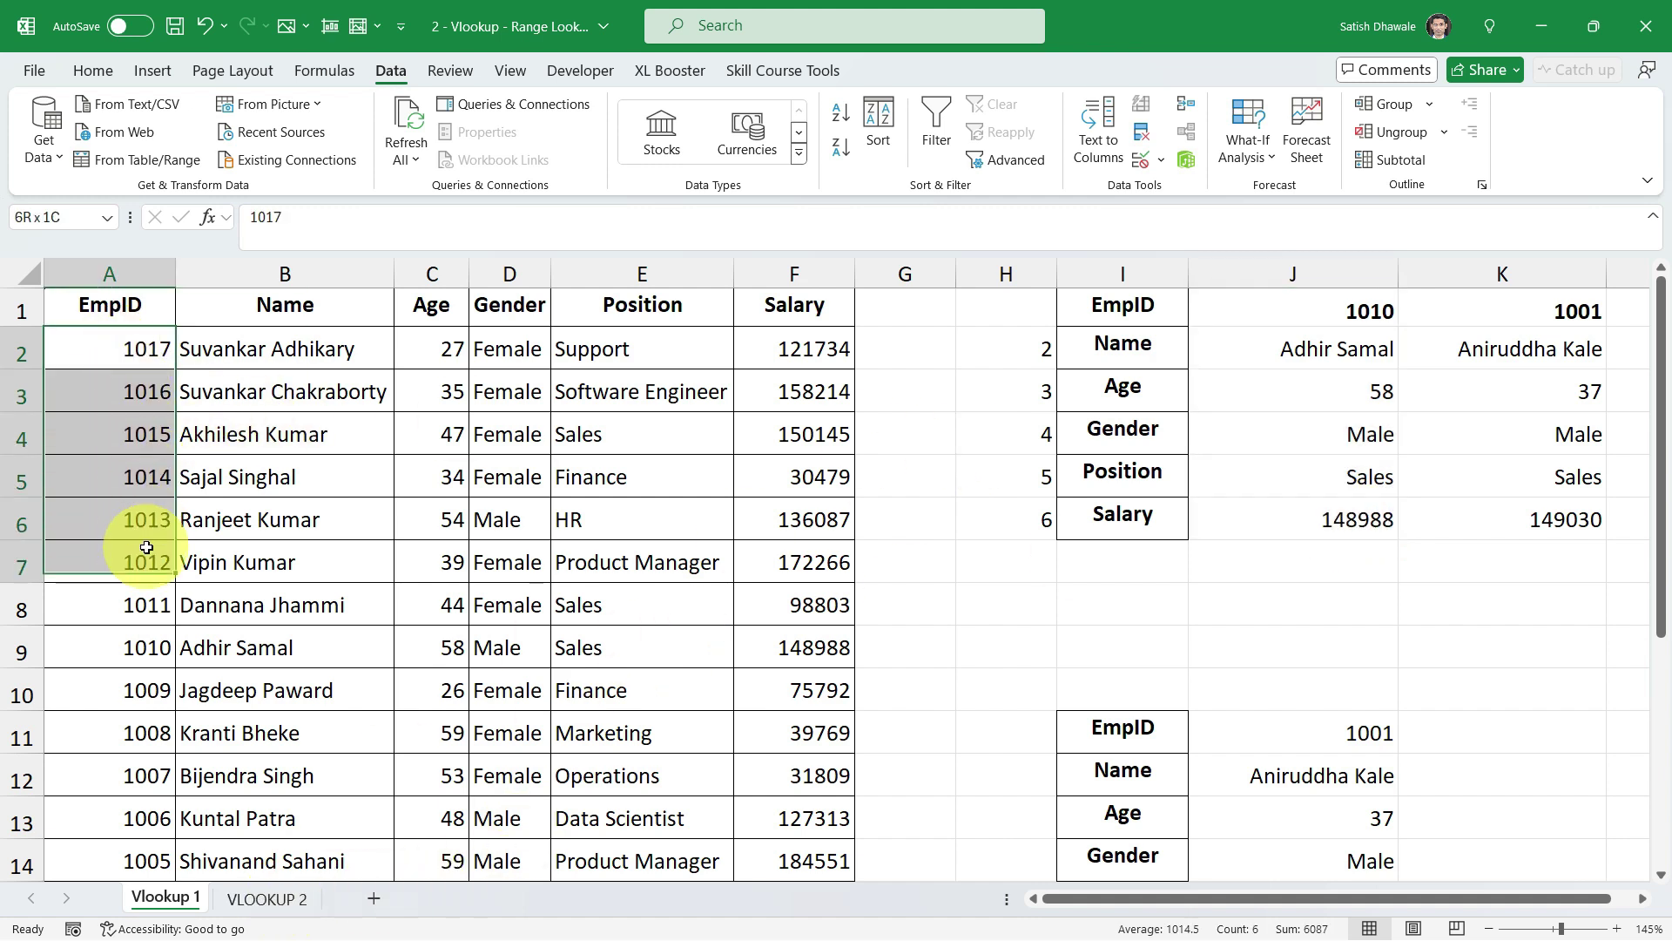
pyautogui.click(266, 898)
pyautogui.moveTo(982, 314); pyautogui.dragTo(1083, 499)
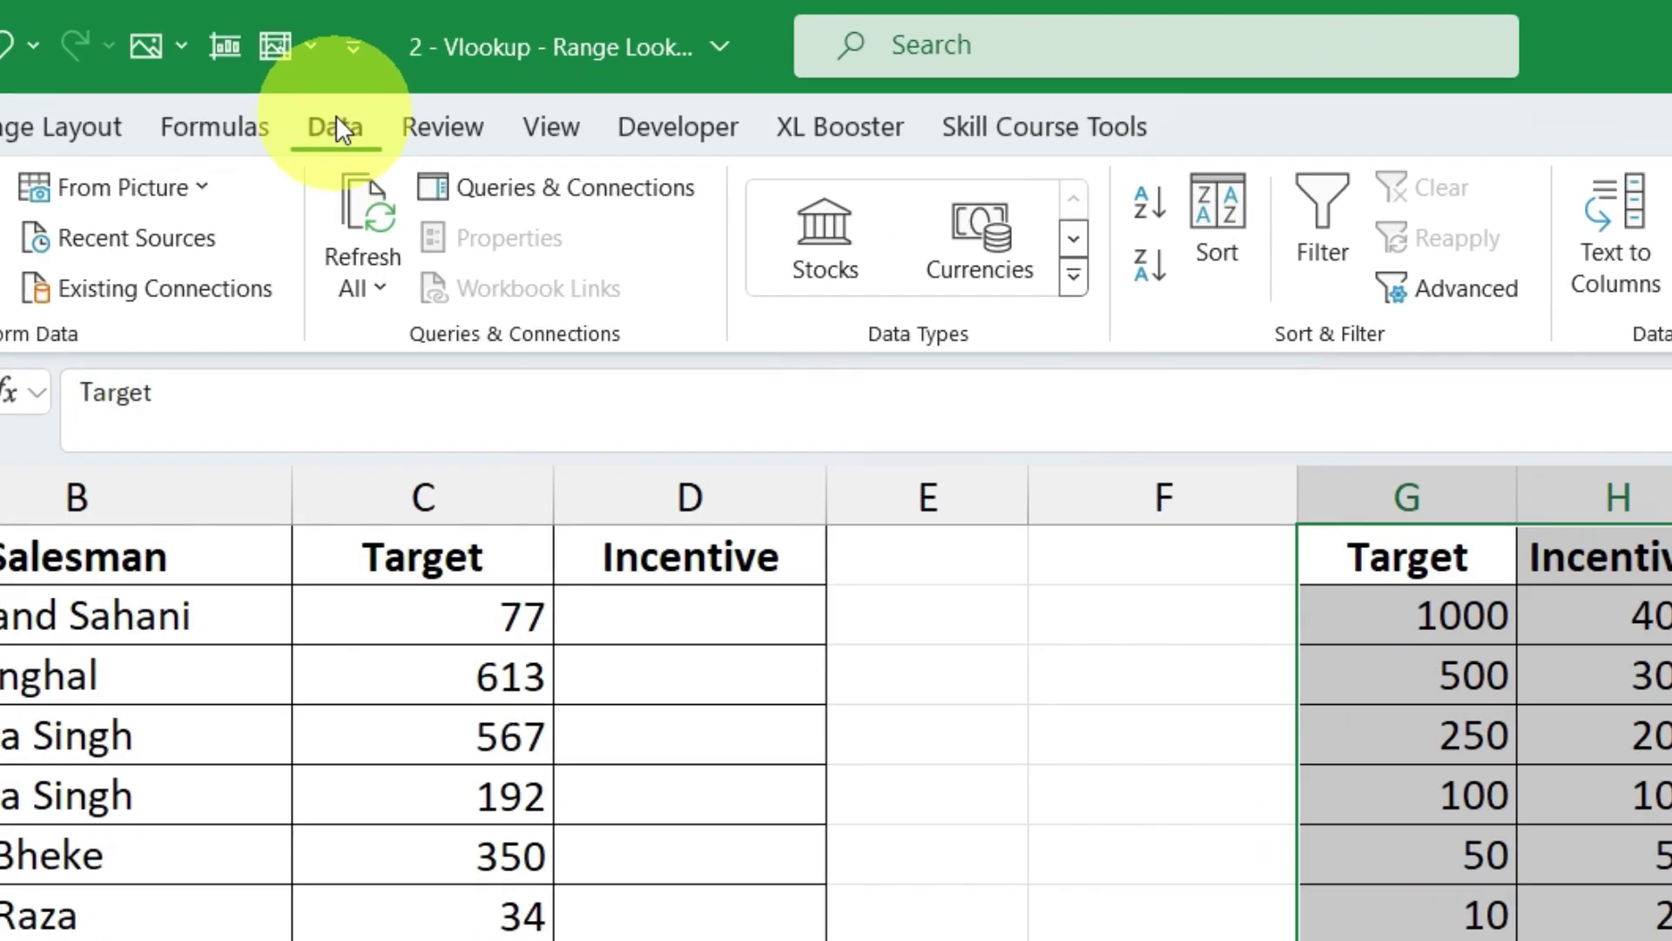
pyautogui.click(1214, 222)
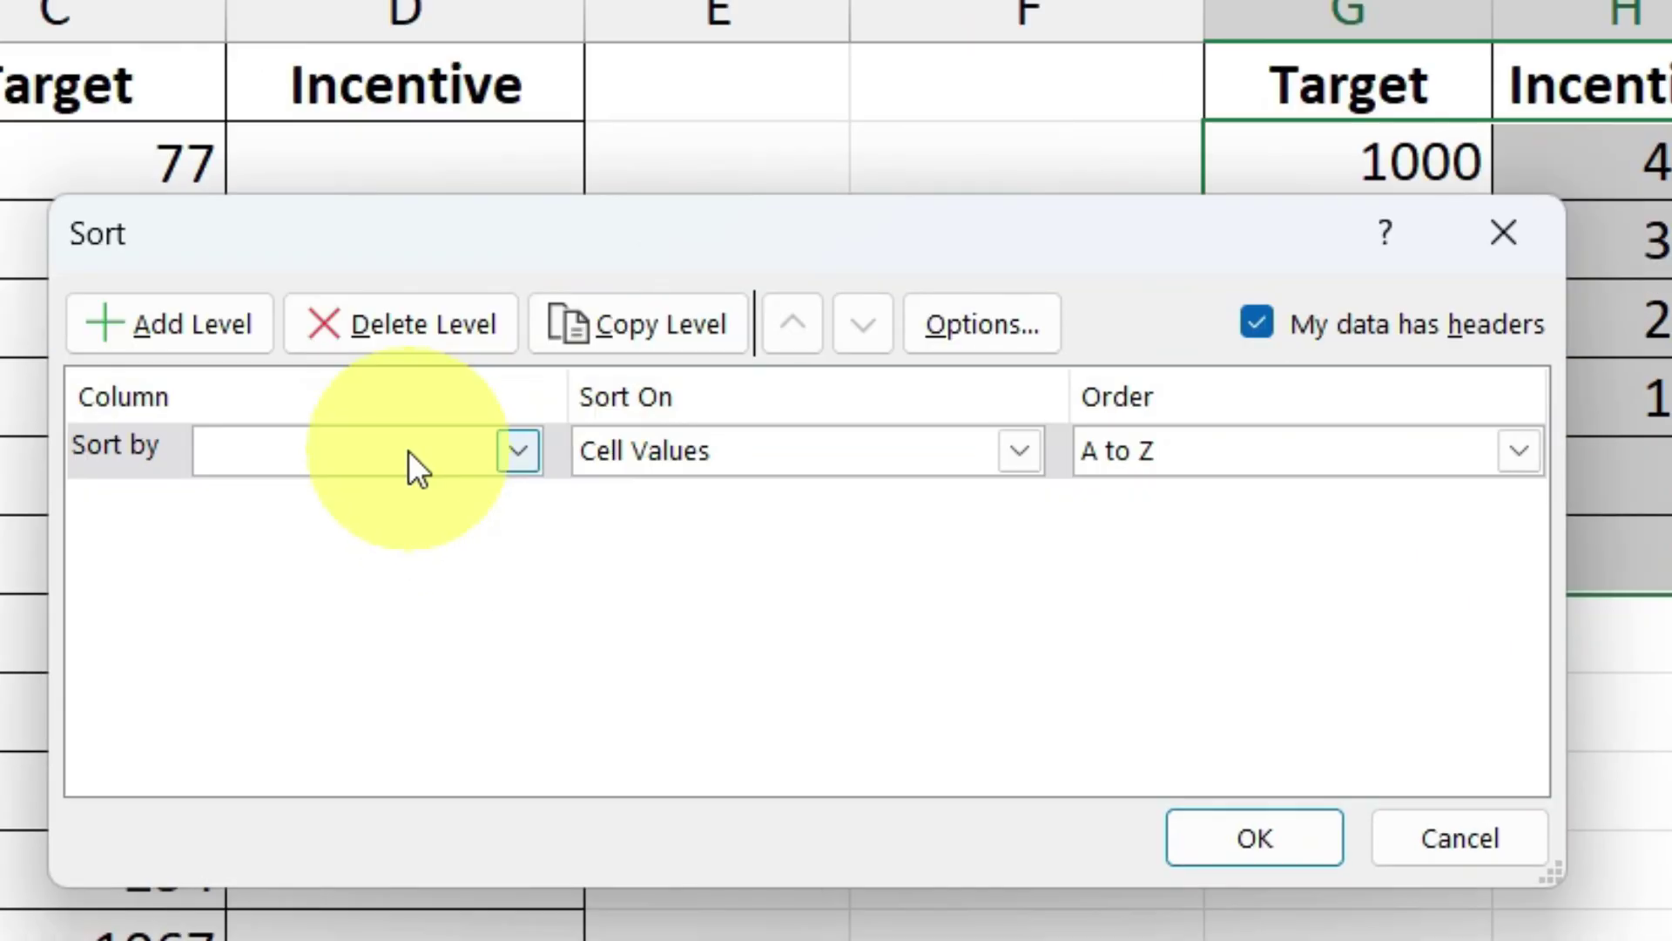
pyautogui.click(364, 456)
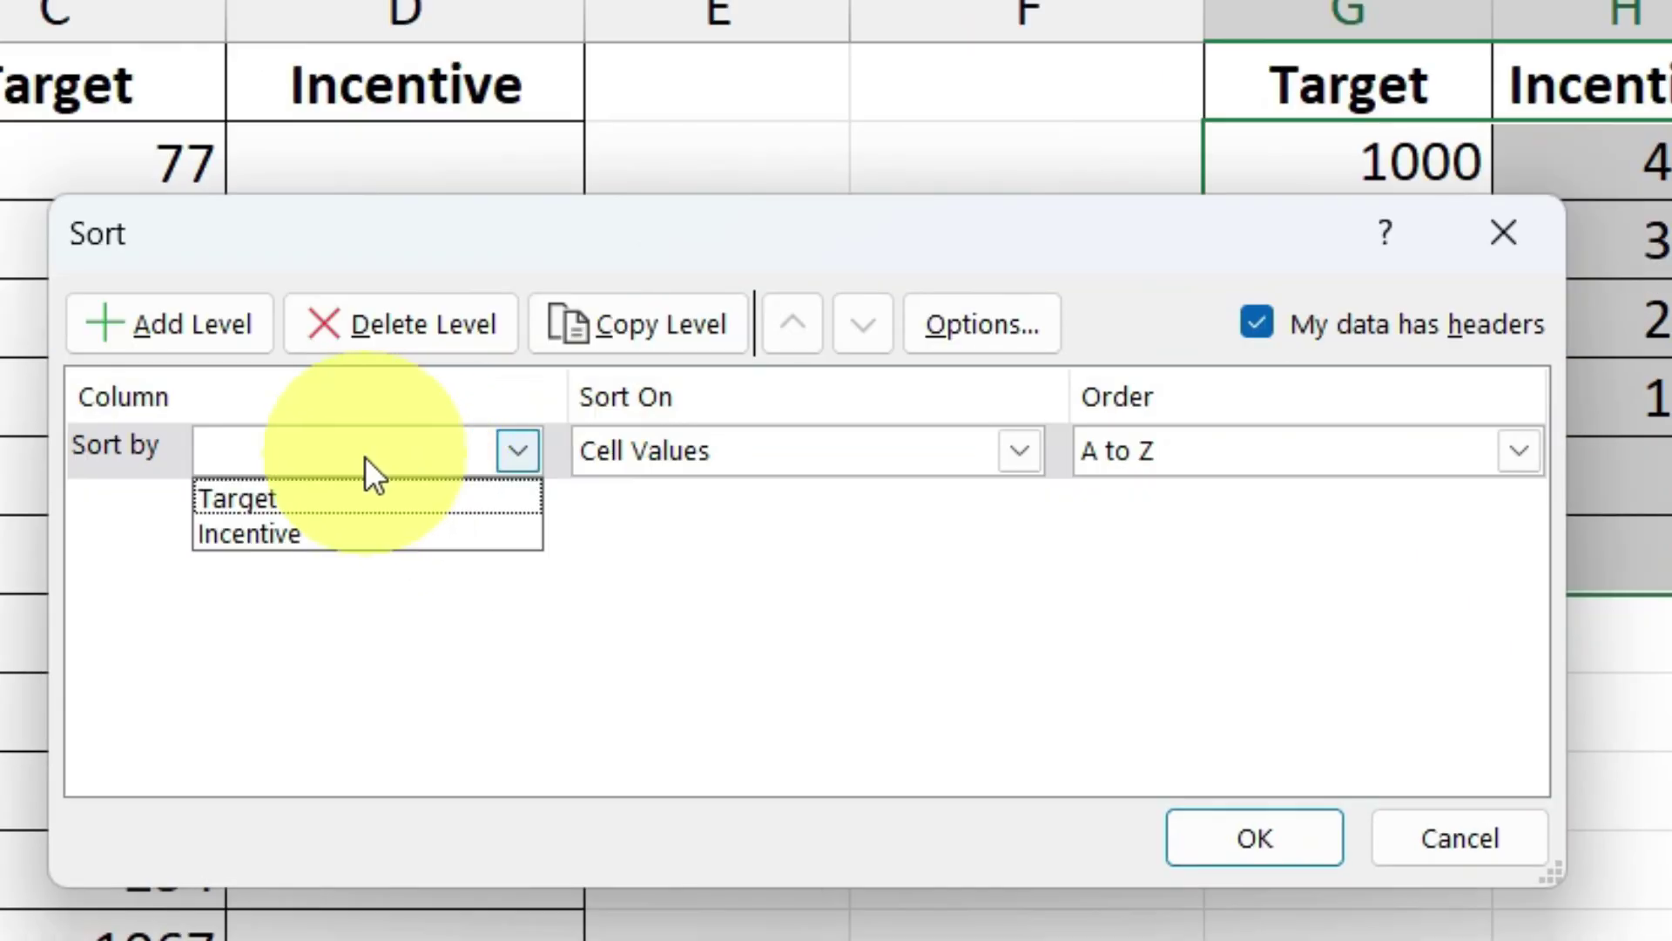
pyautogui.click(313, 500)
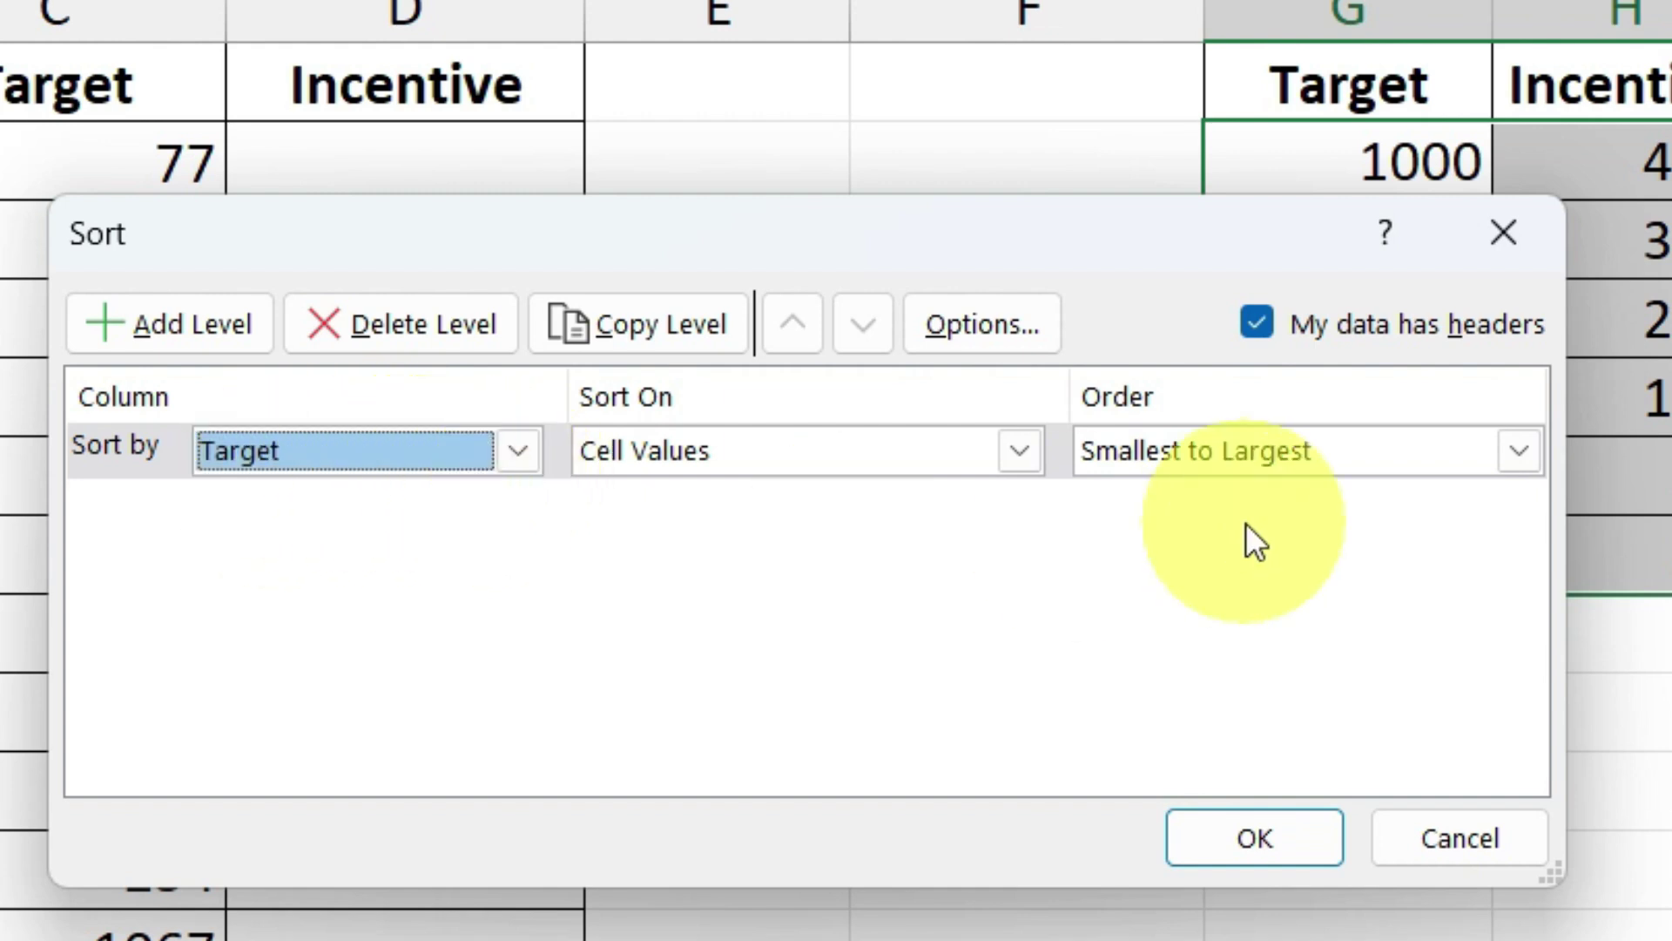
pyautogui.press('Tab')
pyautogui.press('Tab')
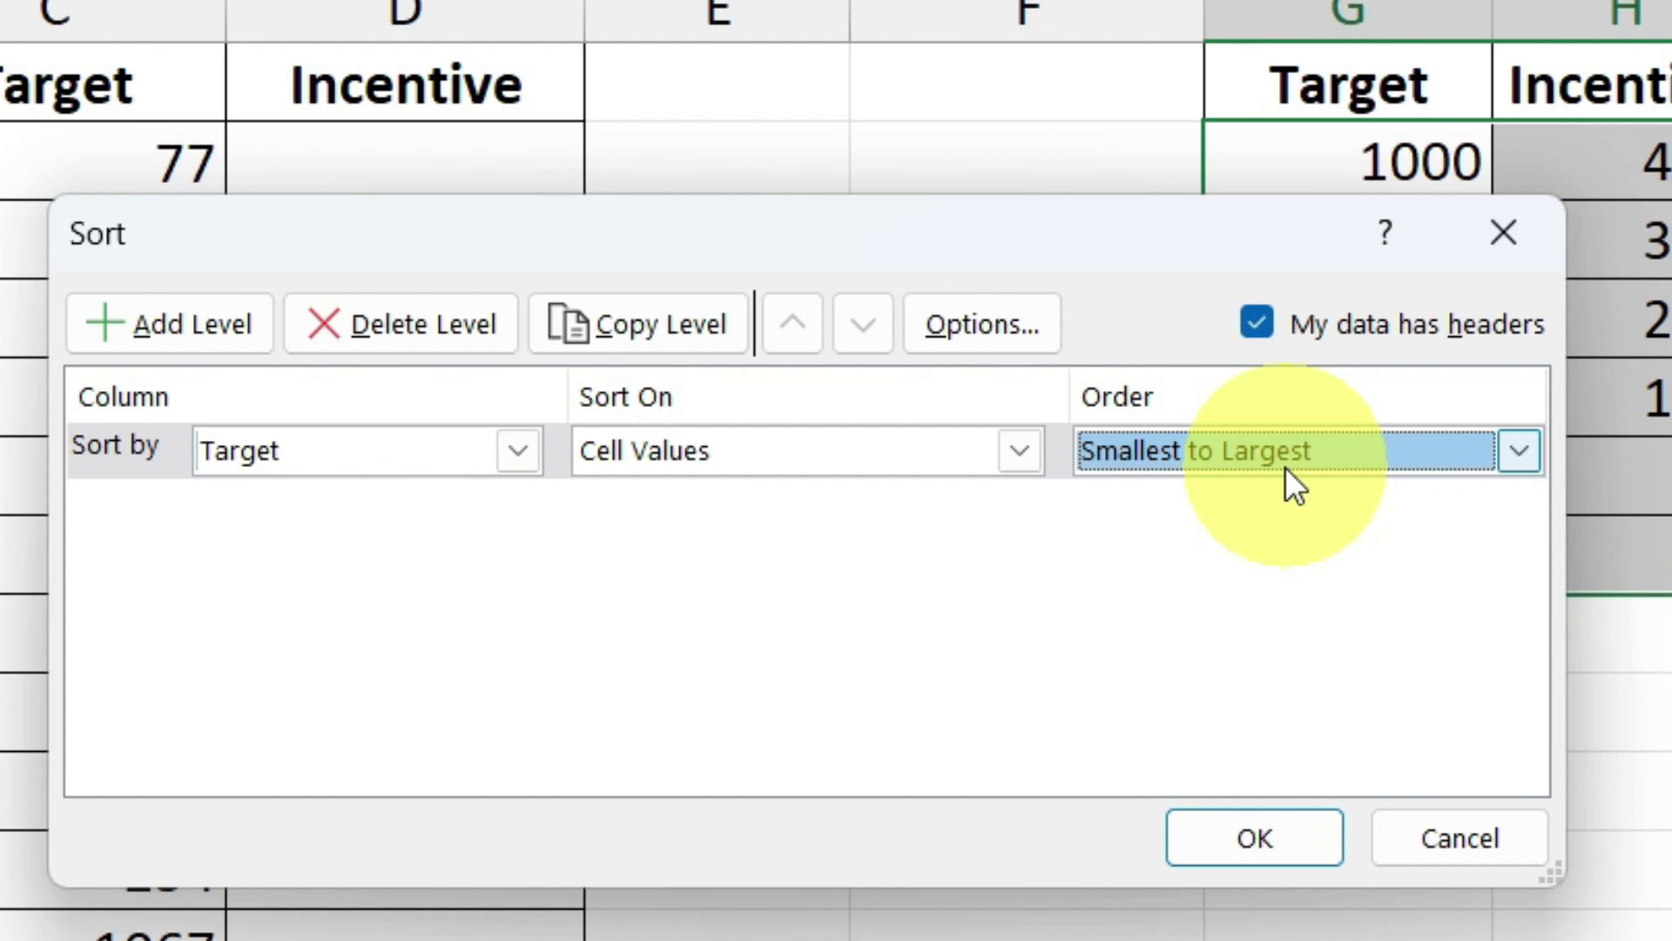
pyautogui.click(1293, 840)
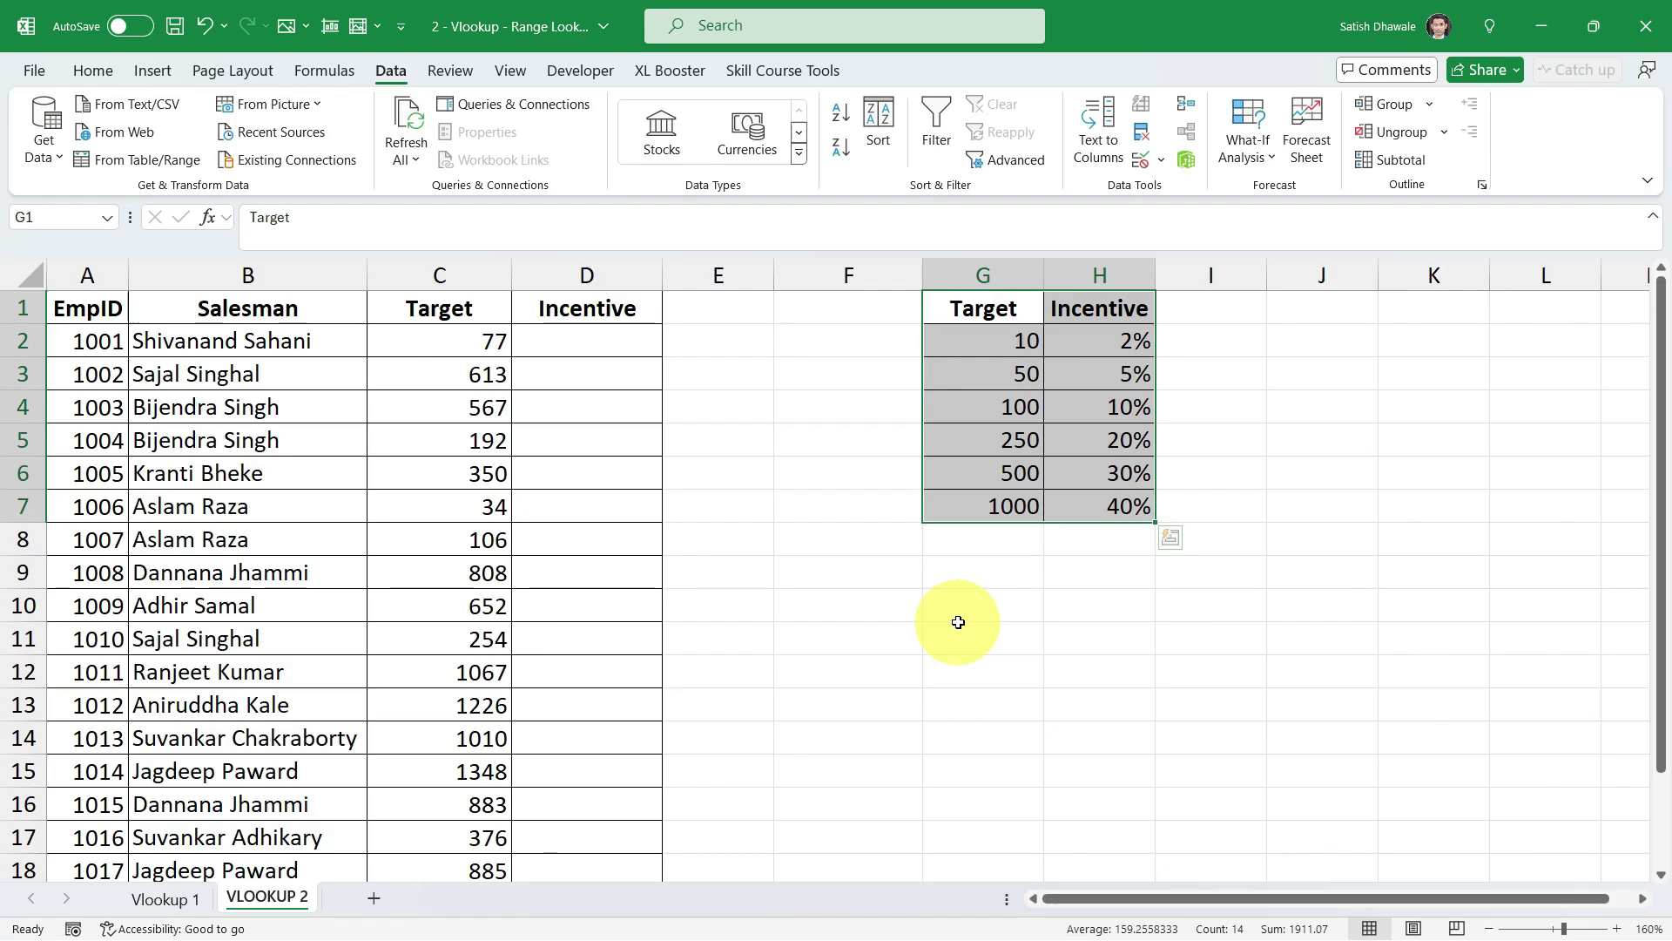
pyautogui.moveTo(1021, 340); pyautogui.dragTo(1094, 509)
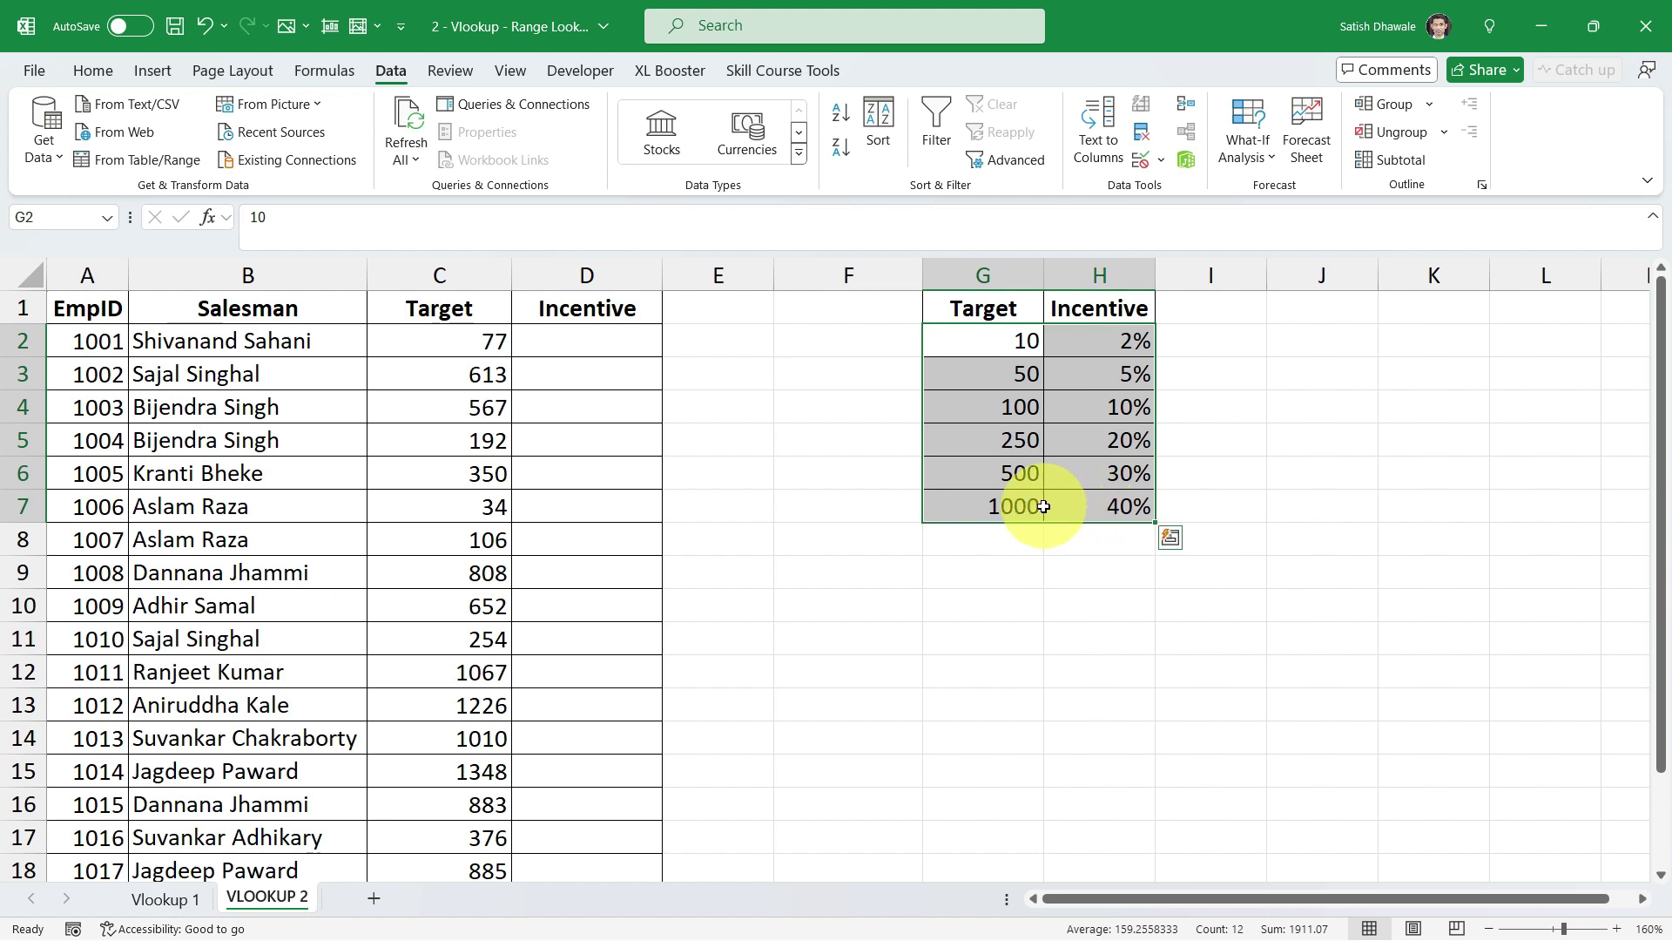
# - Name the range G1:H7, holding the targets and incentive percentages, Incentive_Table
pyautogui.click(582, 343)
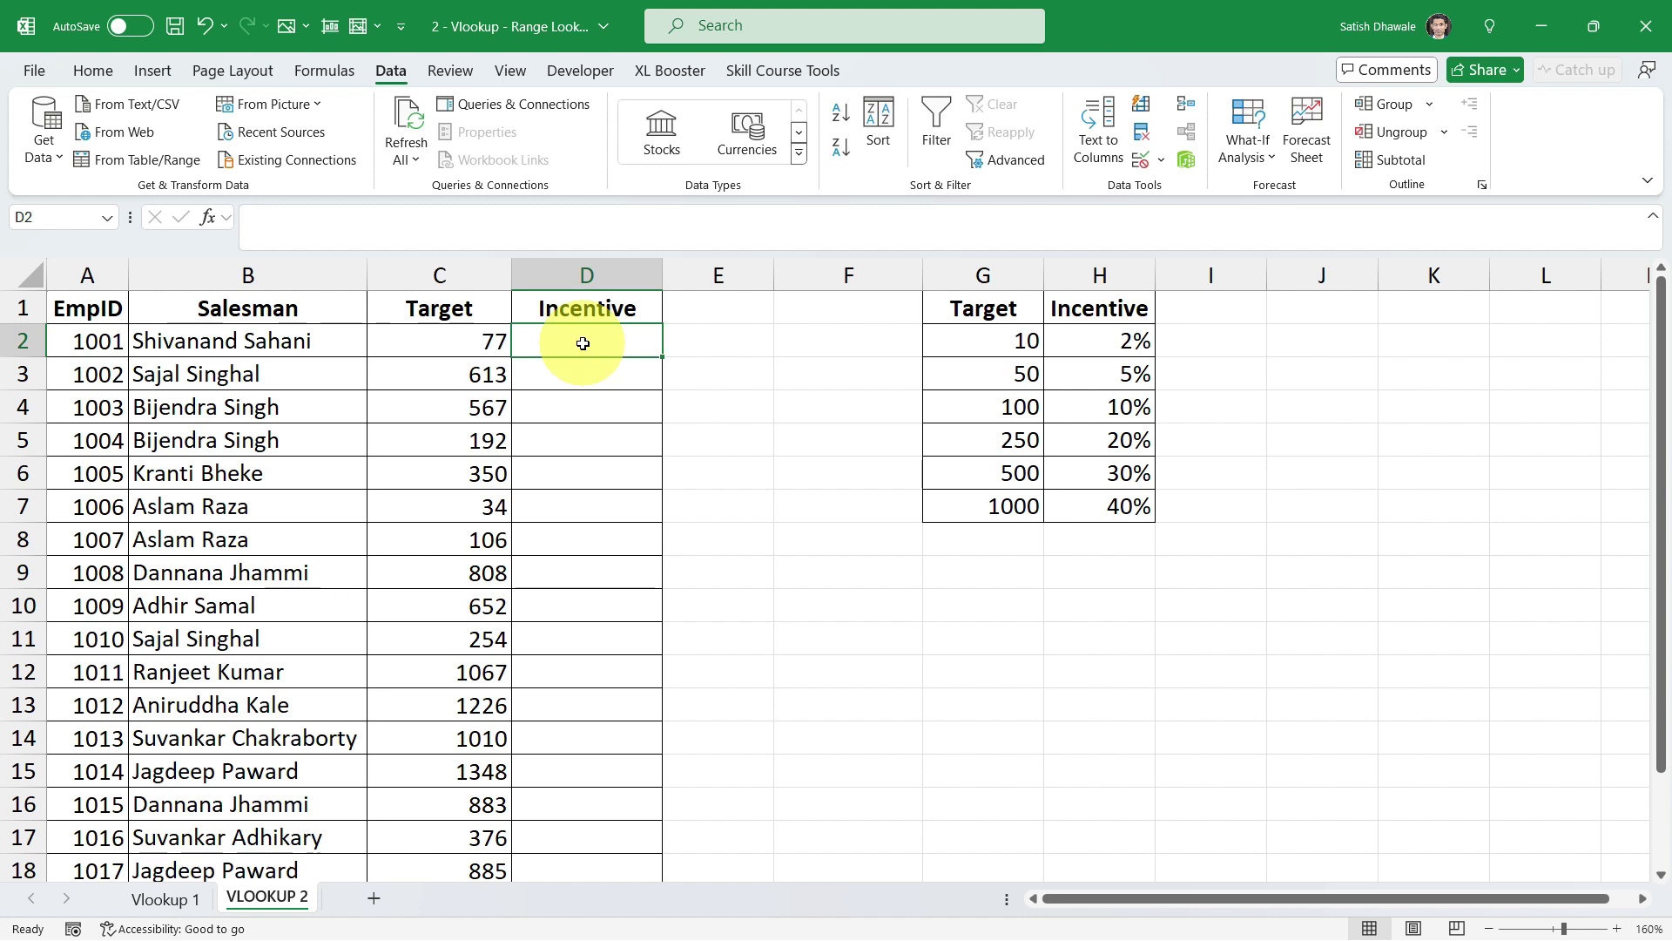
pyautogui.click(1002, 319)
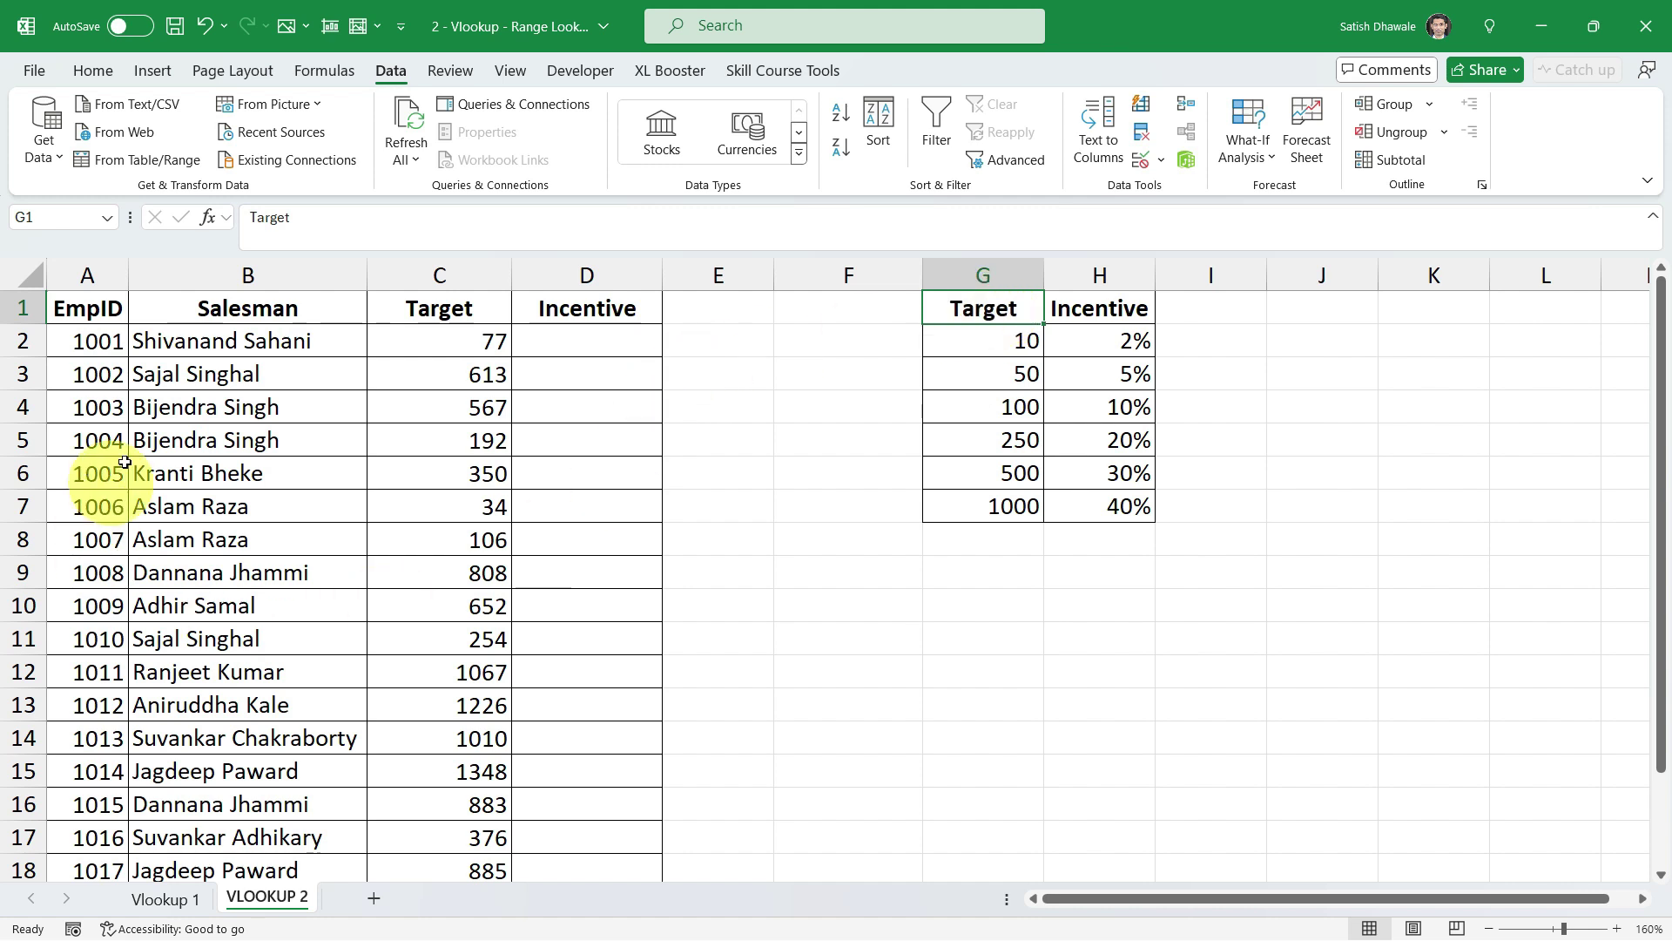
pyautogui.moveTo(989, 316); pyautogui.dragTo(1106, 511)
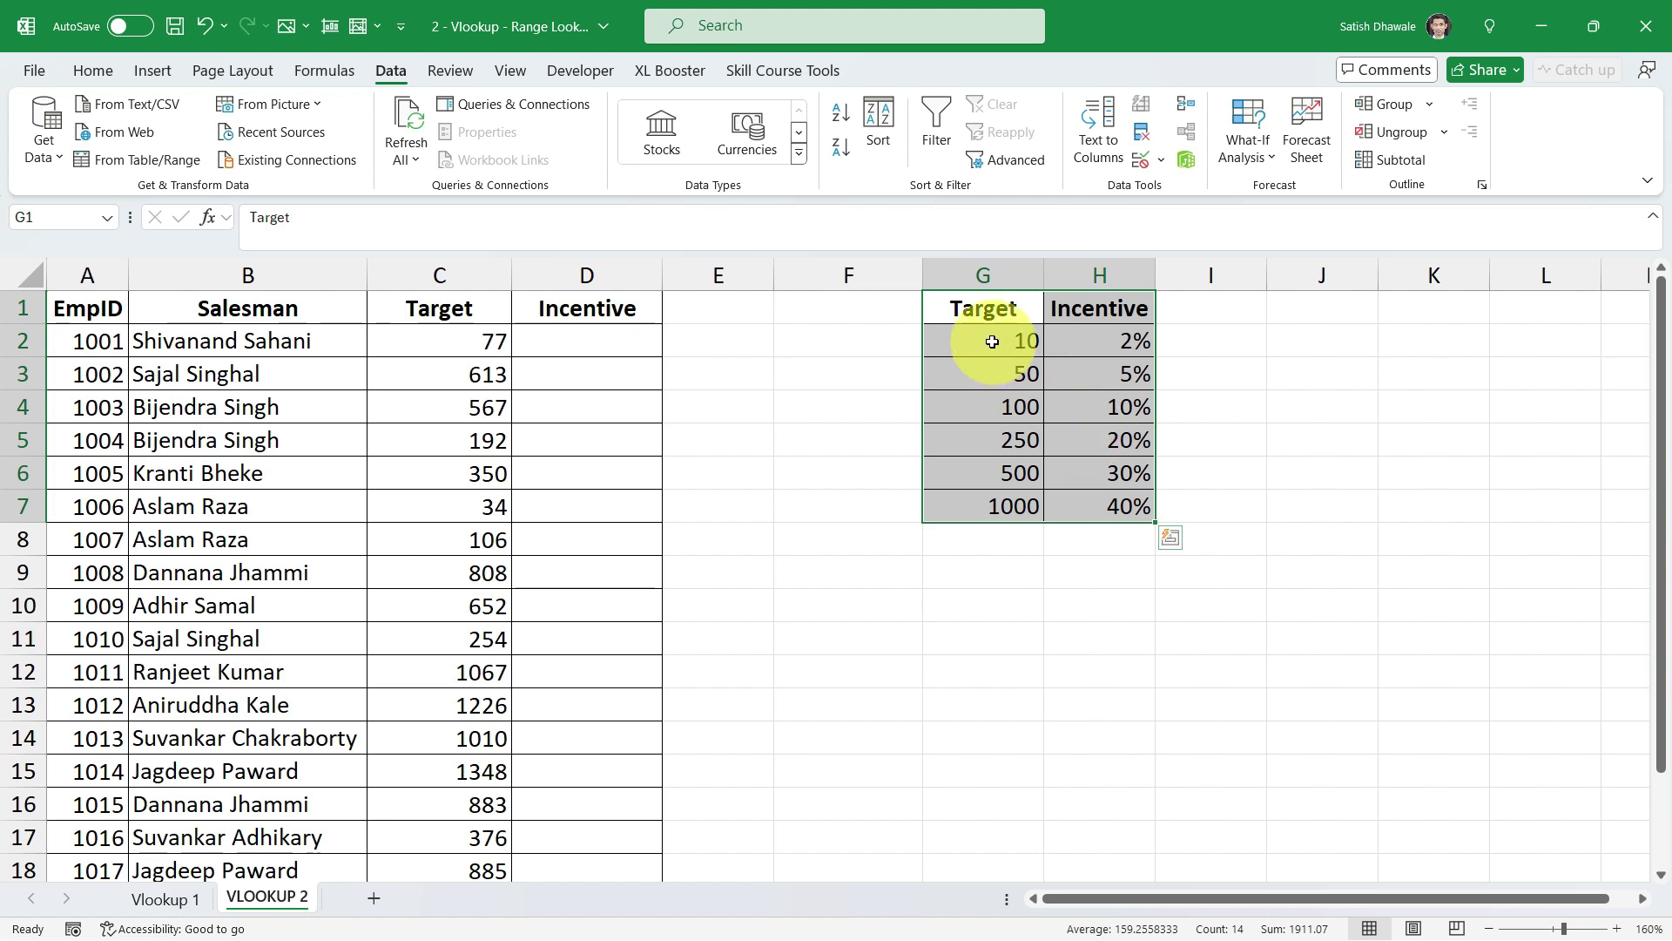
pyautogui.moveTo(980, 310); pyautogui.dragTo(1077, 490)
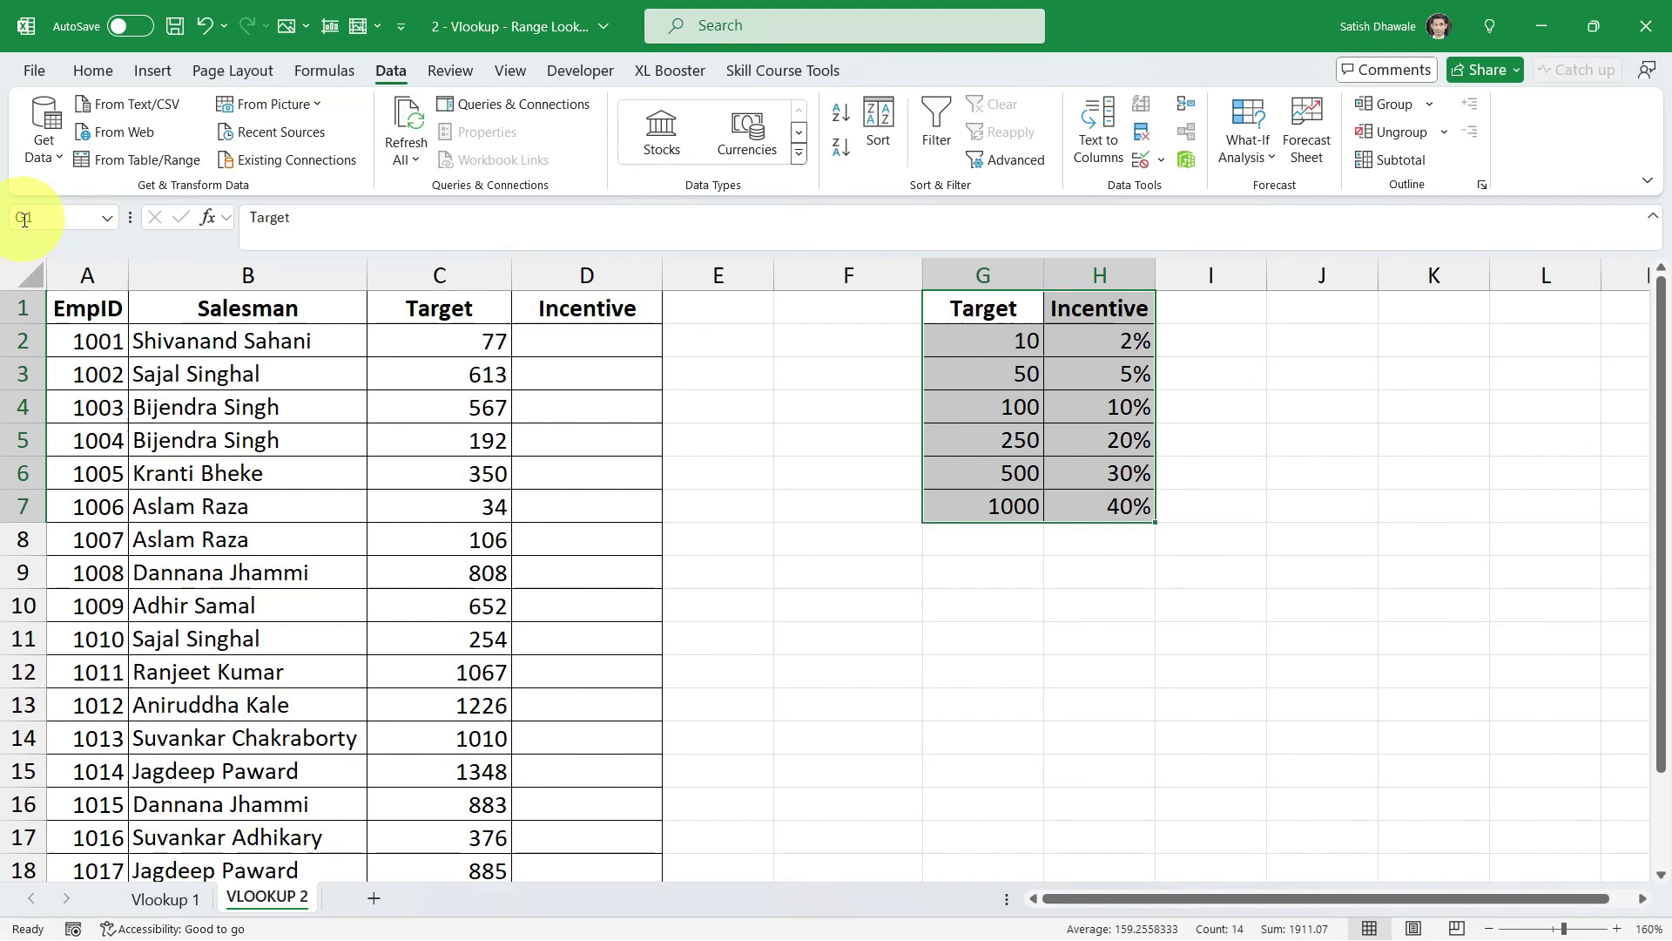
pyautogui.click(25, 219)
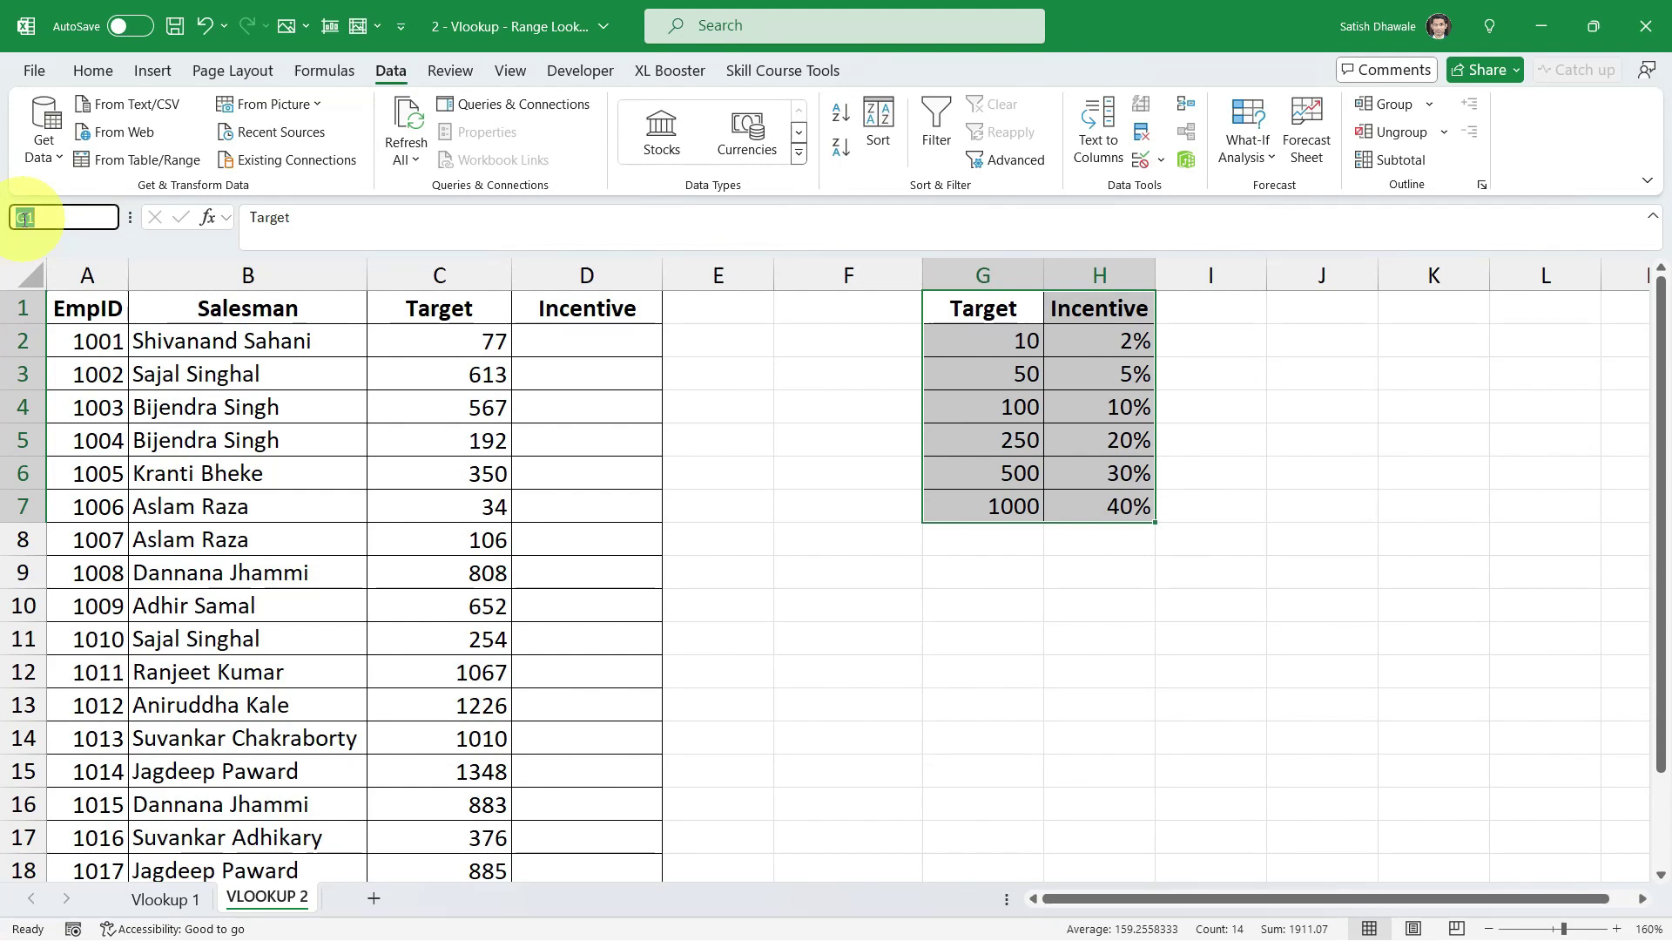
pyautogui.write('Incentive_')
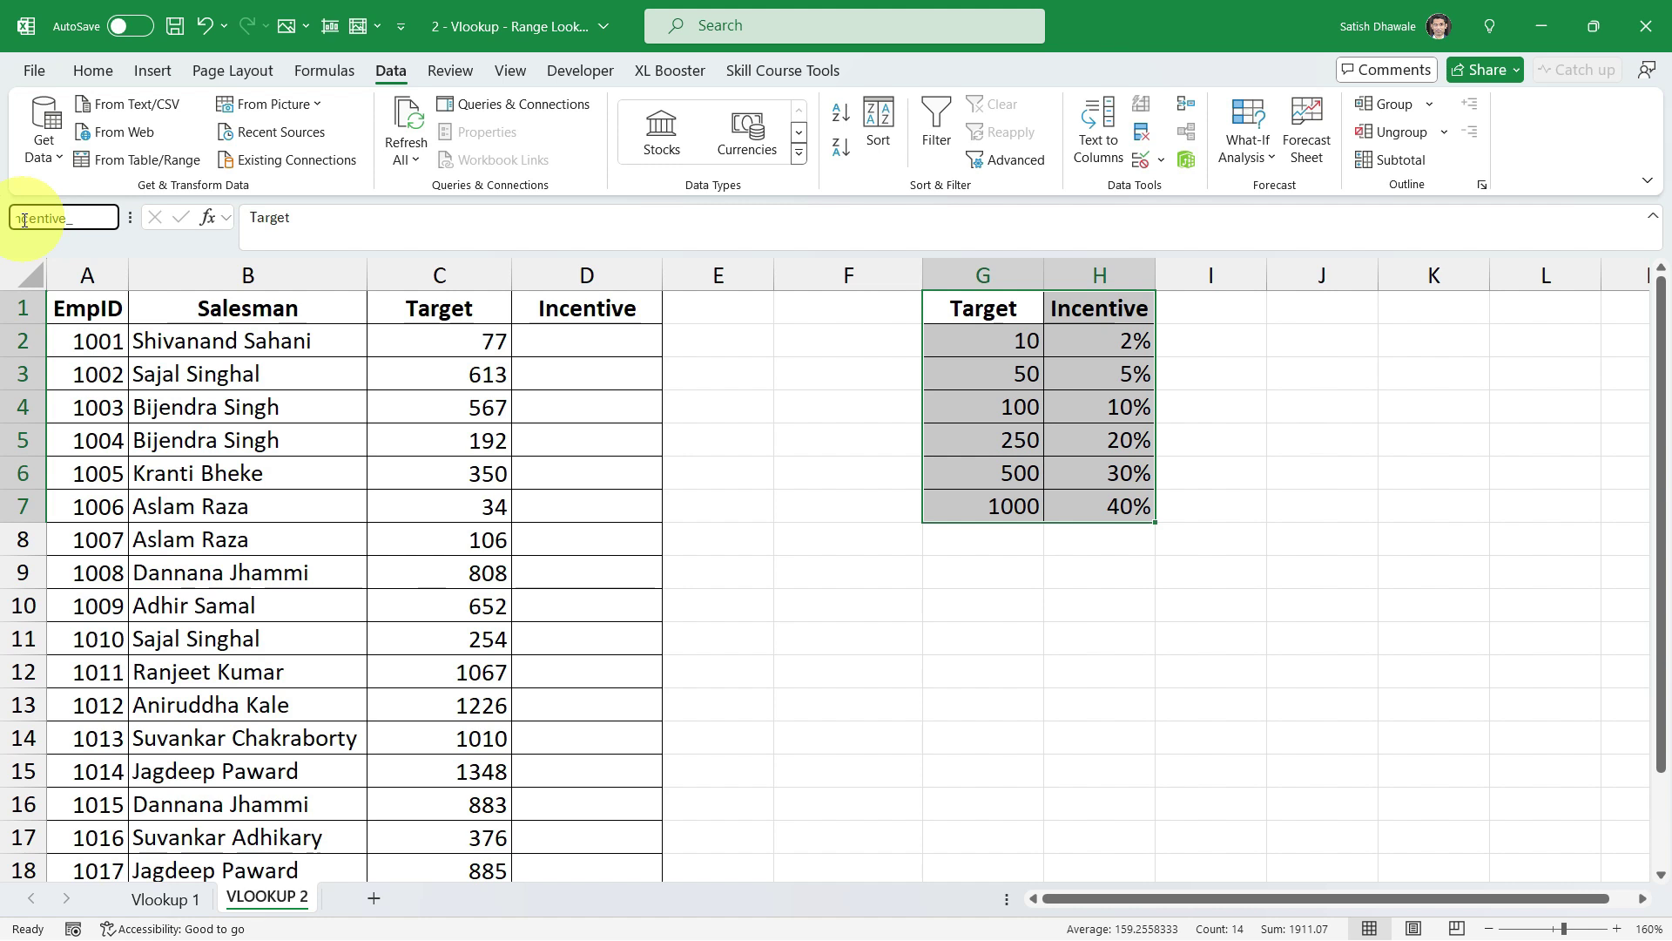
pyautogui.write('Table')
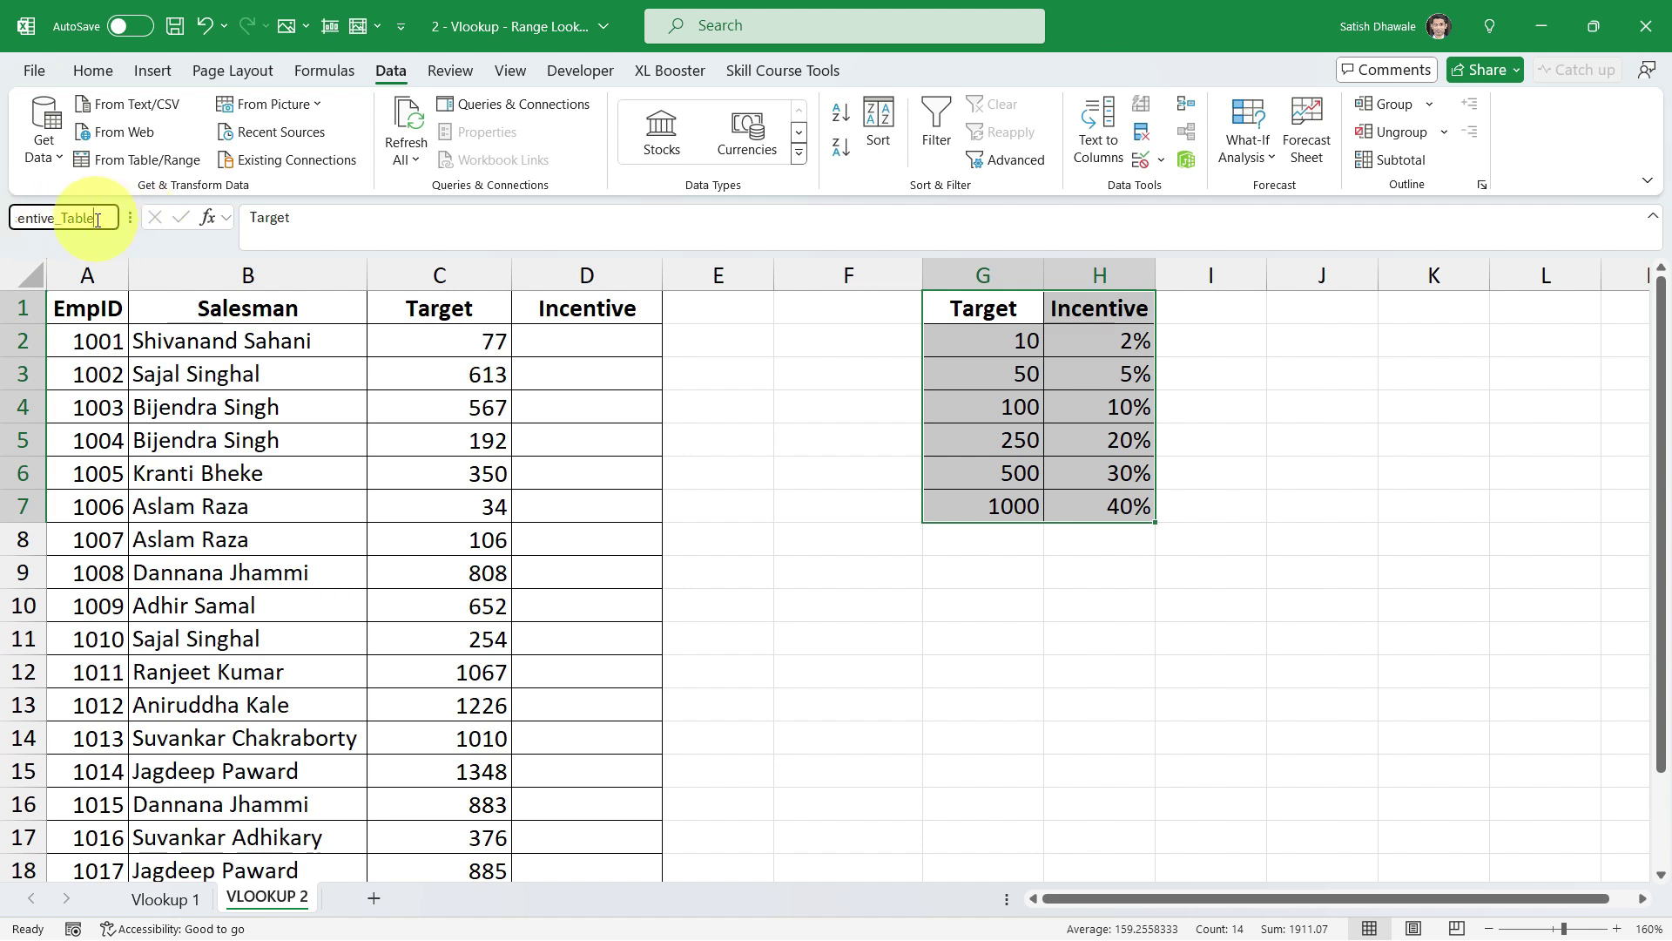
pyautogui.moveTo(98, 219); pyautogui.dragTo(71, 220)
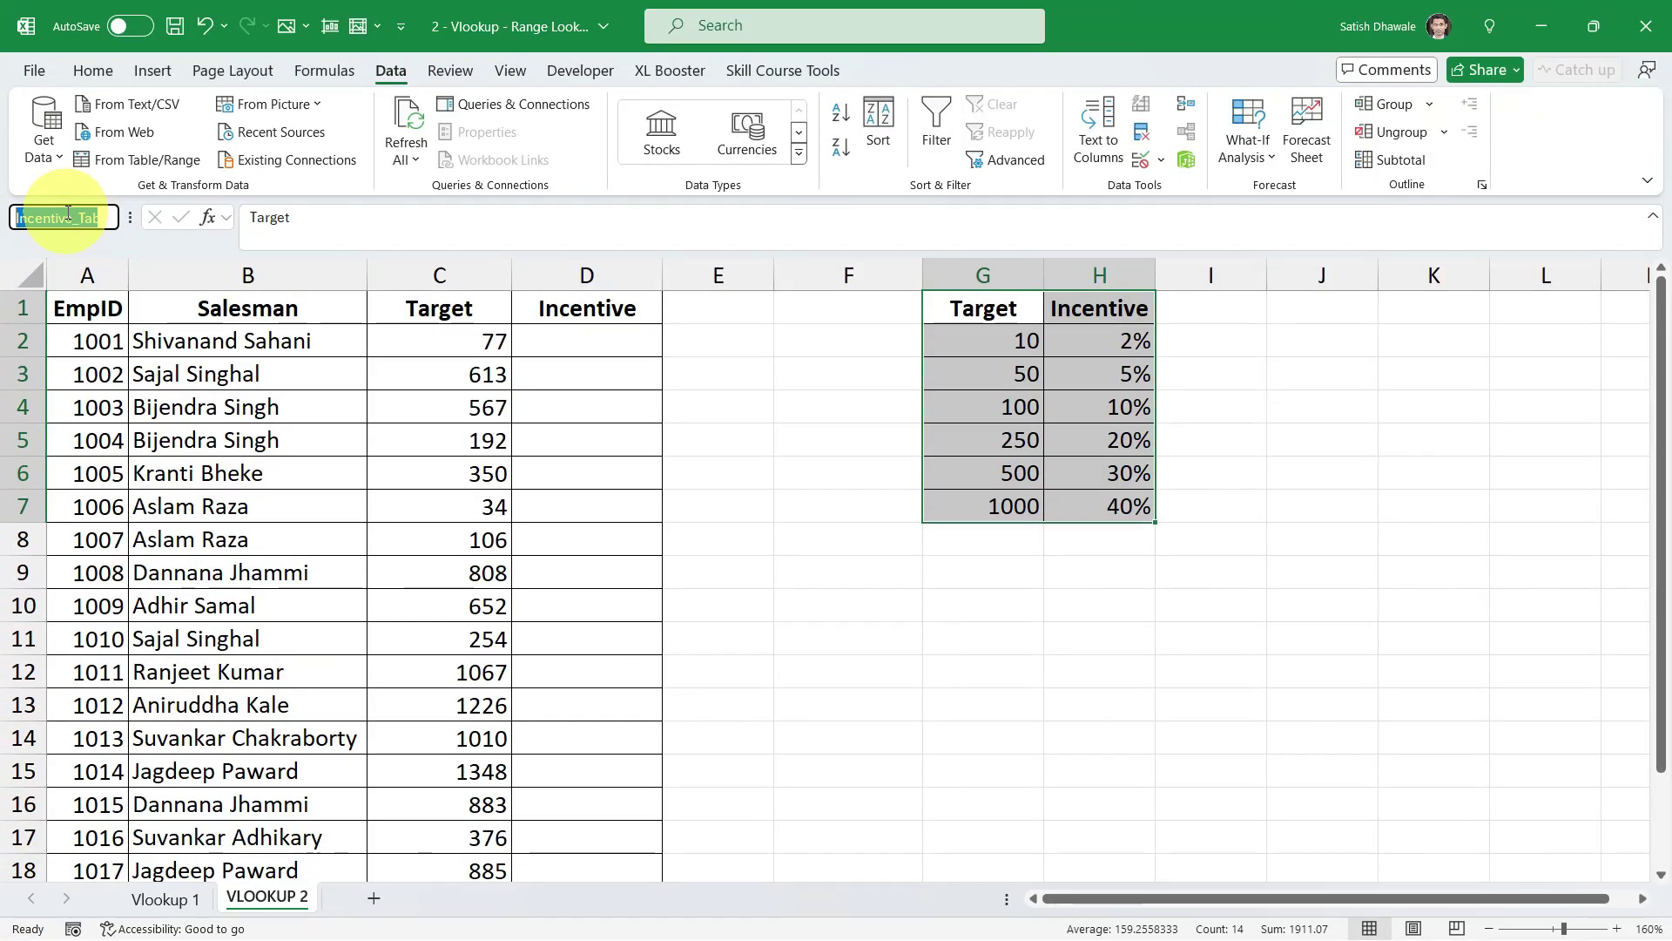
pyautogui.press('Return')
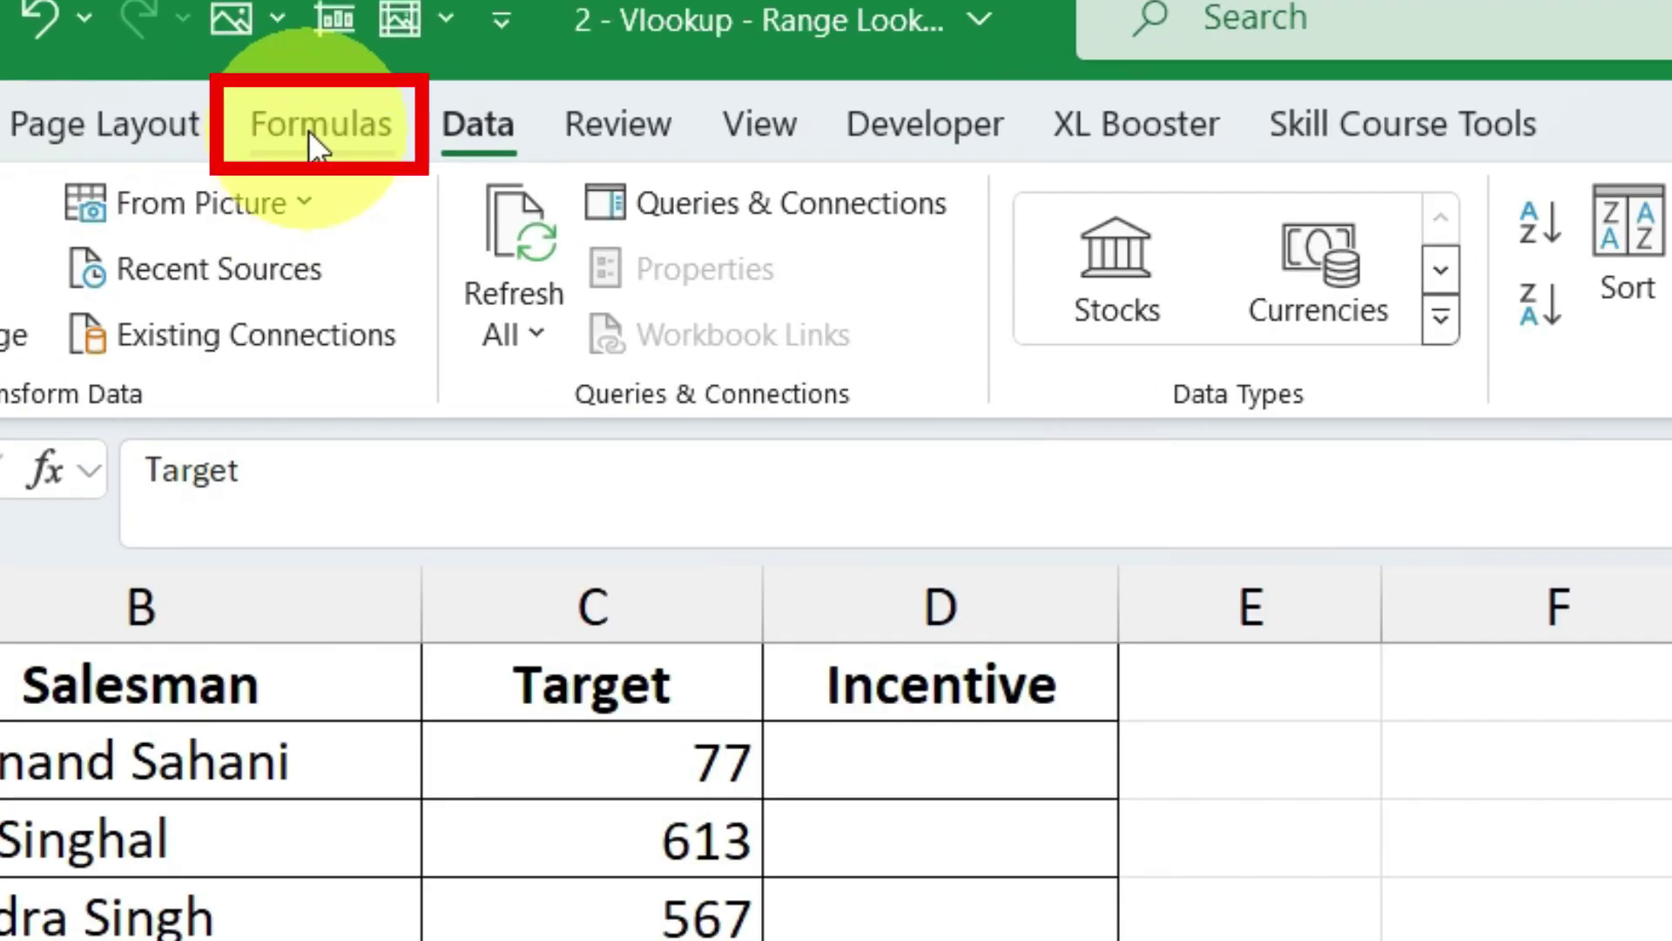
# - Check the Incentive_Table entry and its cell reference in the Name Manager
pyautogui.click(308, 129)
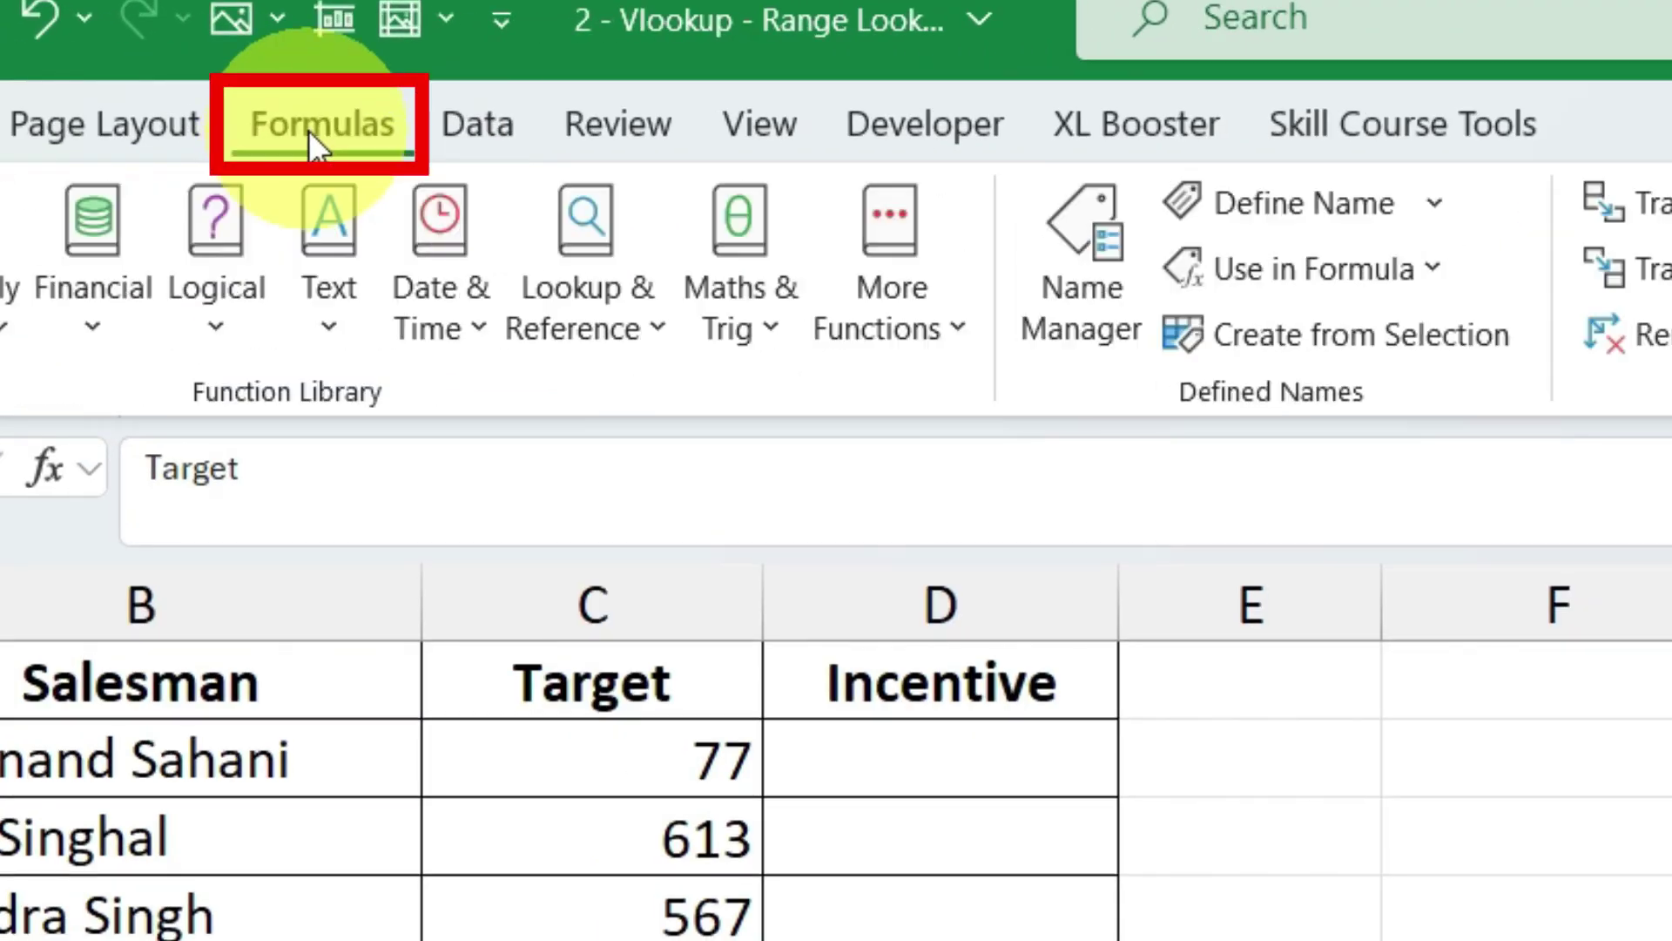
pyautogui.click(1079, 271)
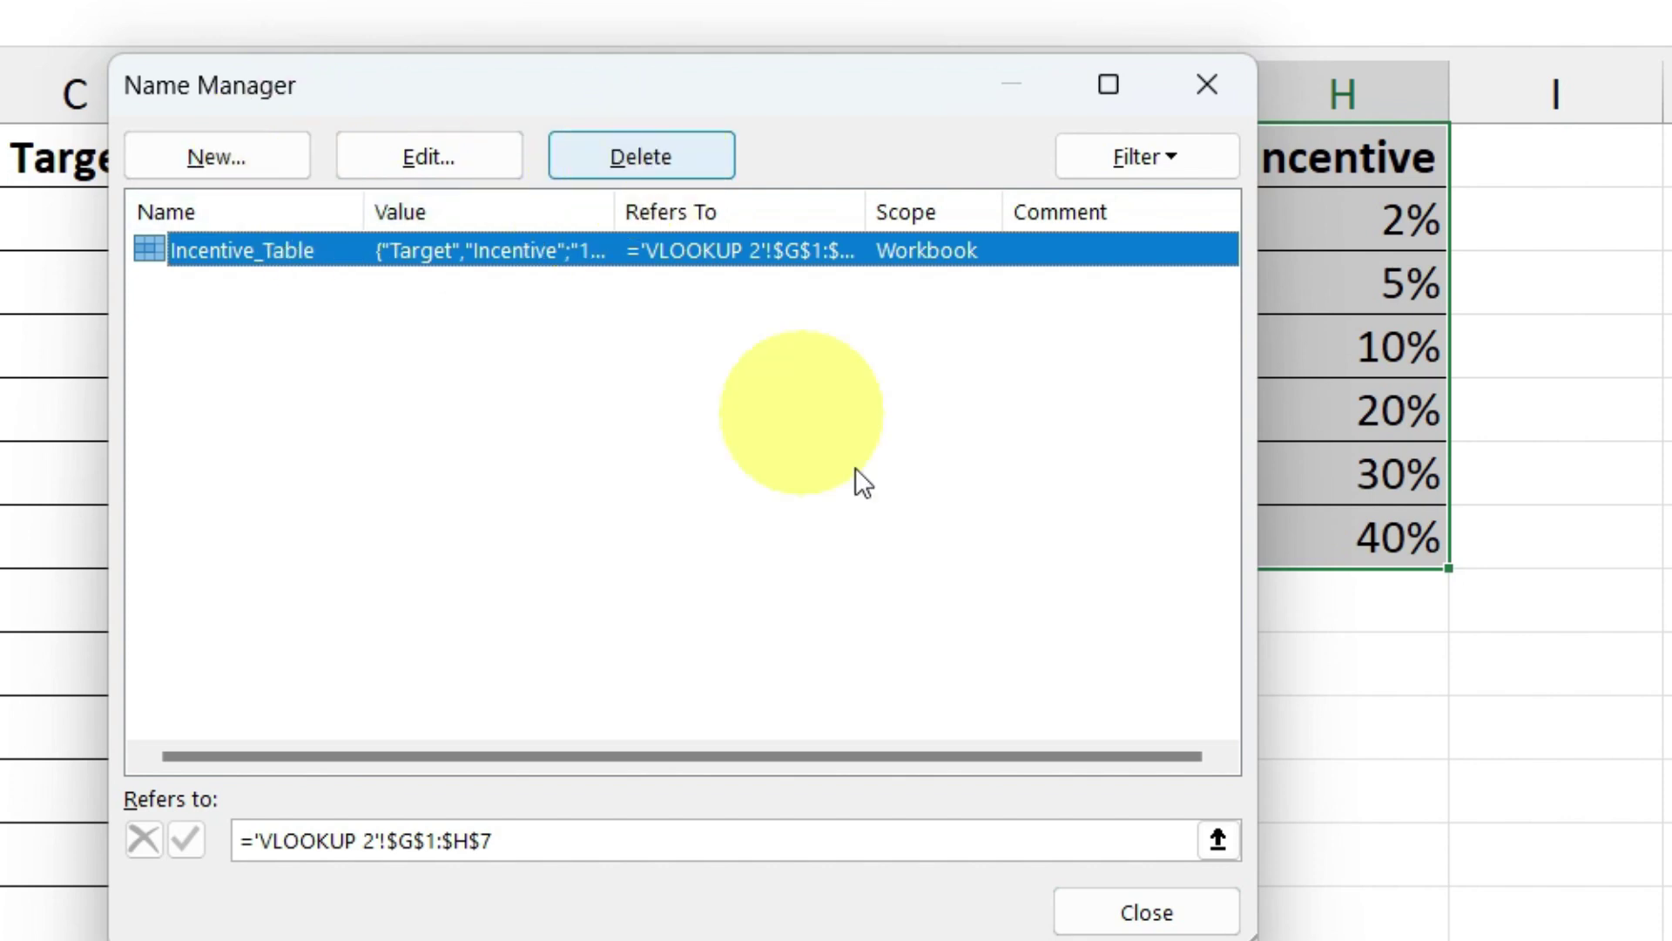
pyautogui.click(1150, 915)
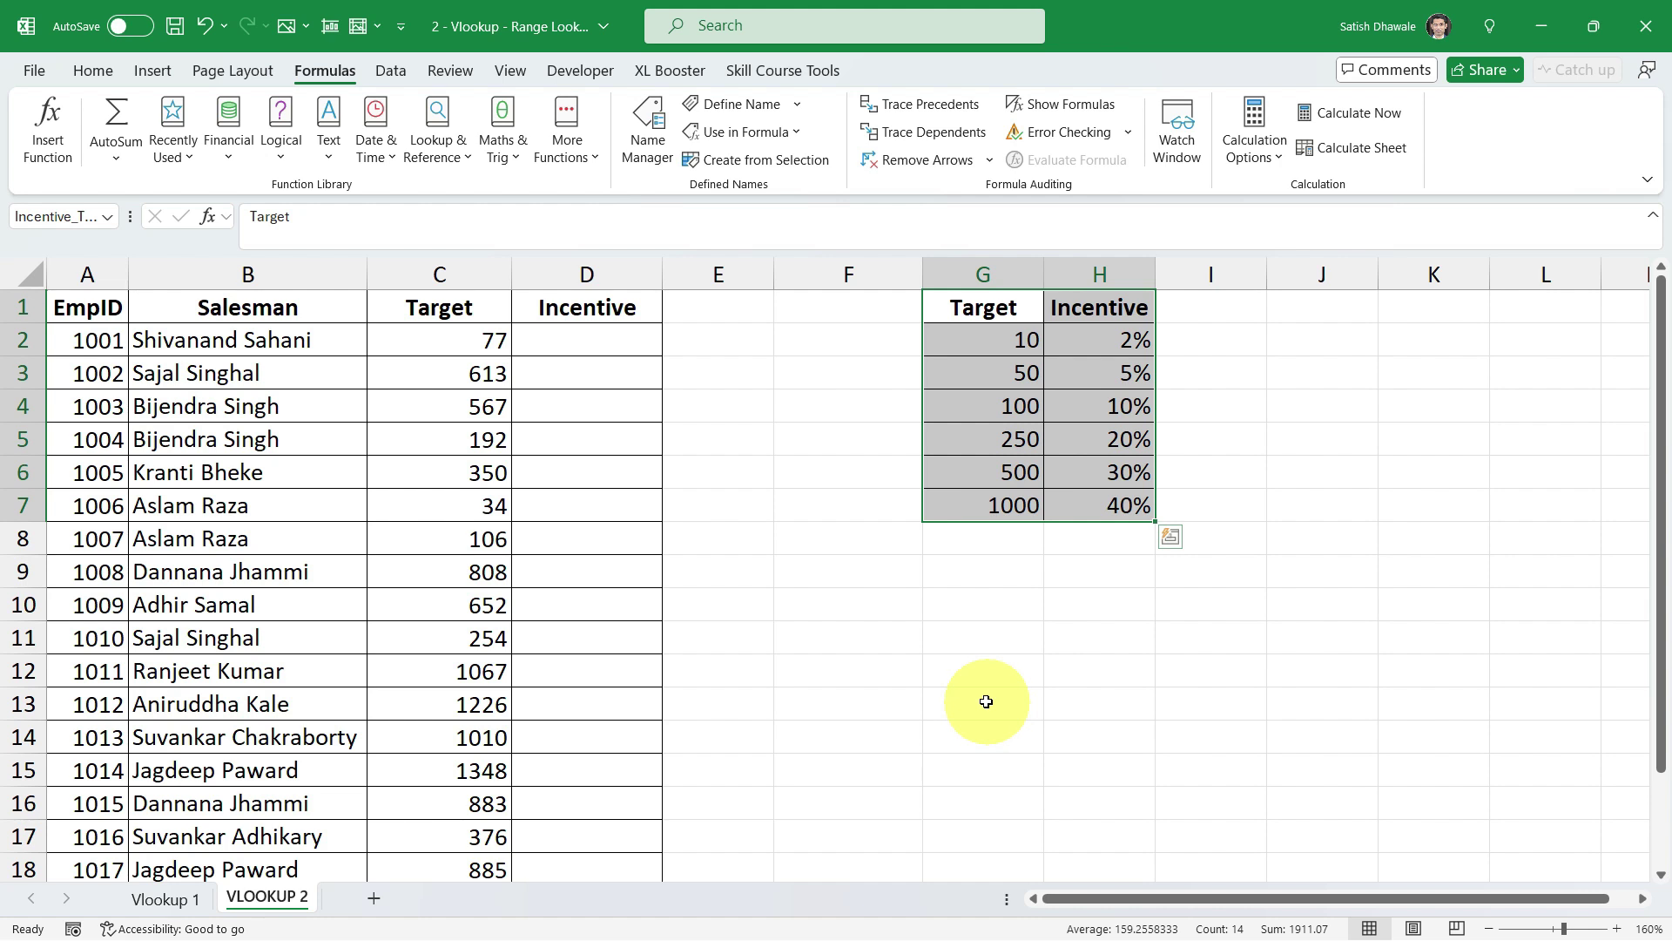
# - Start a VLOOKUP formula in D2 with the first salesman's target in C2 as the lookup value
pyautogui.click(574, 339)
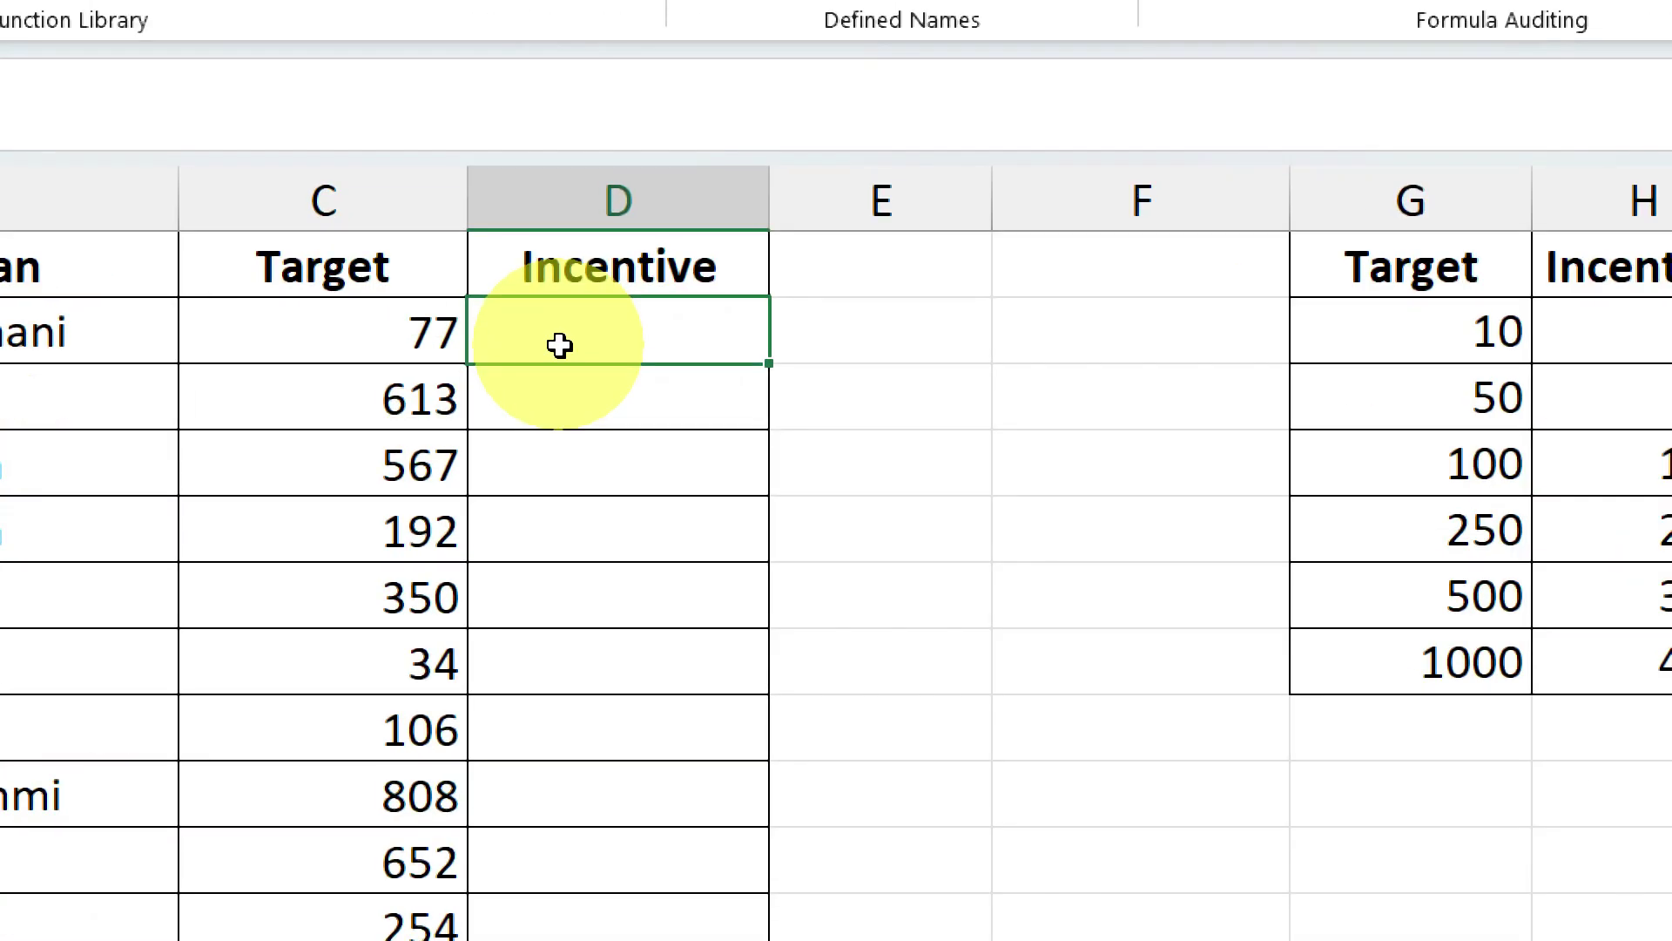
pyautogui.write('=vl')
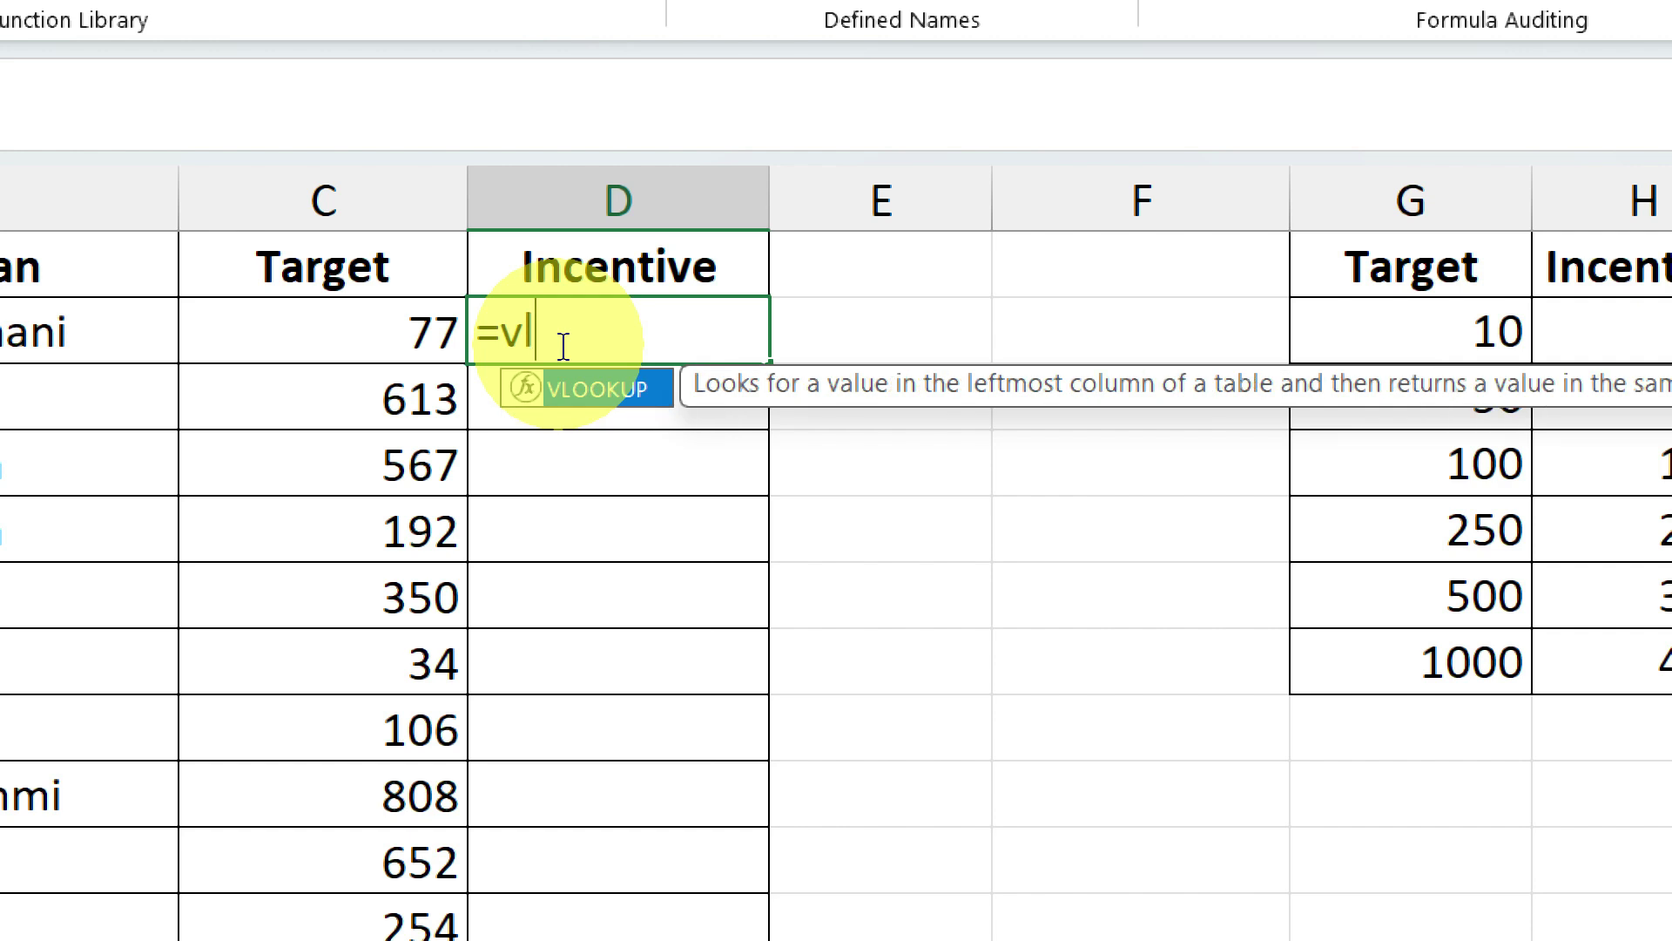
pyautogui.press('Tab')
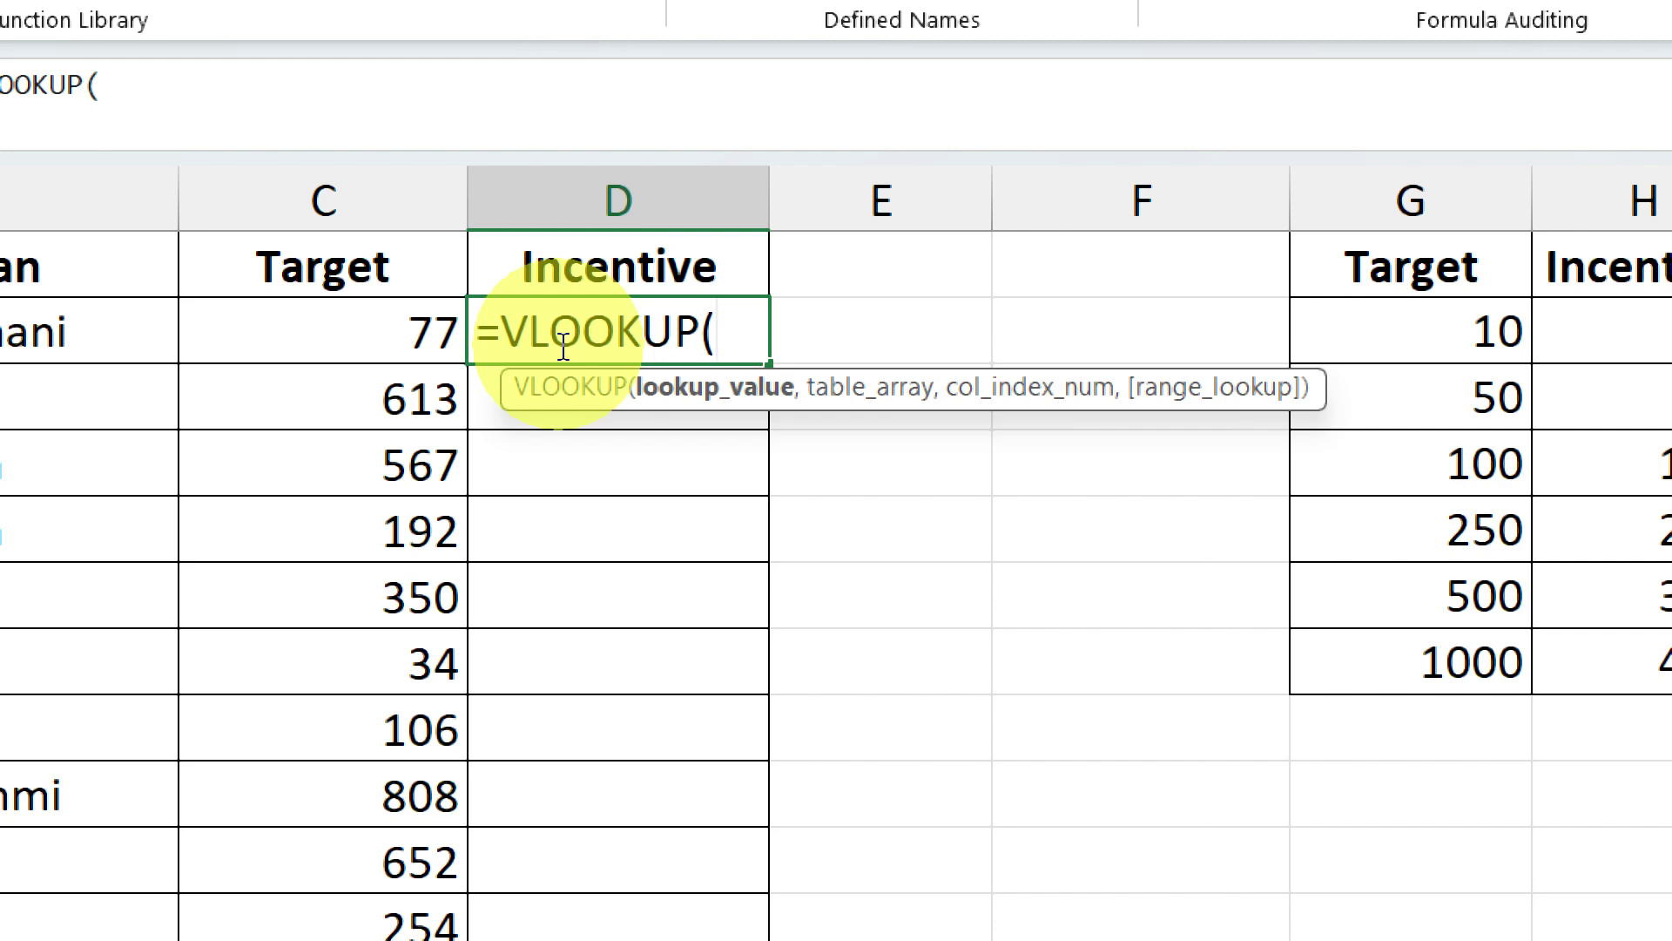
pyautogui.click(384, 337)
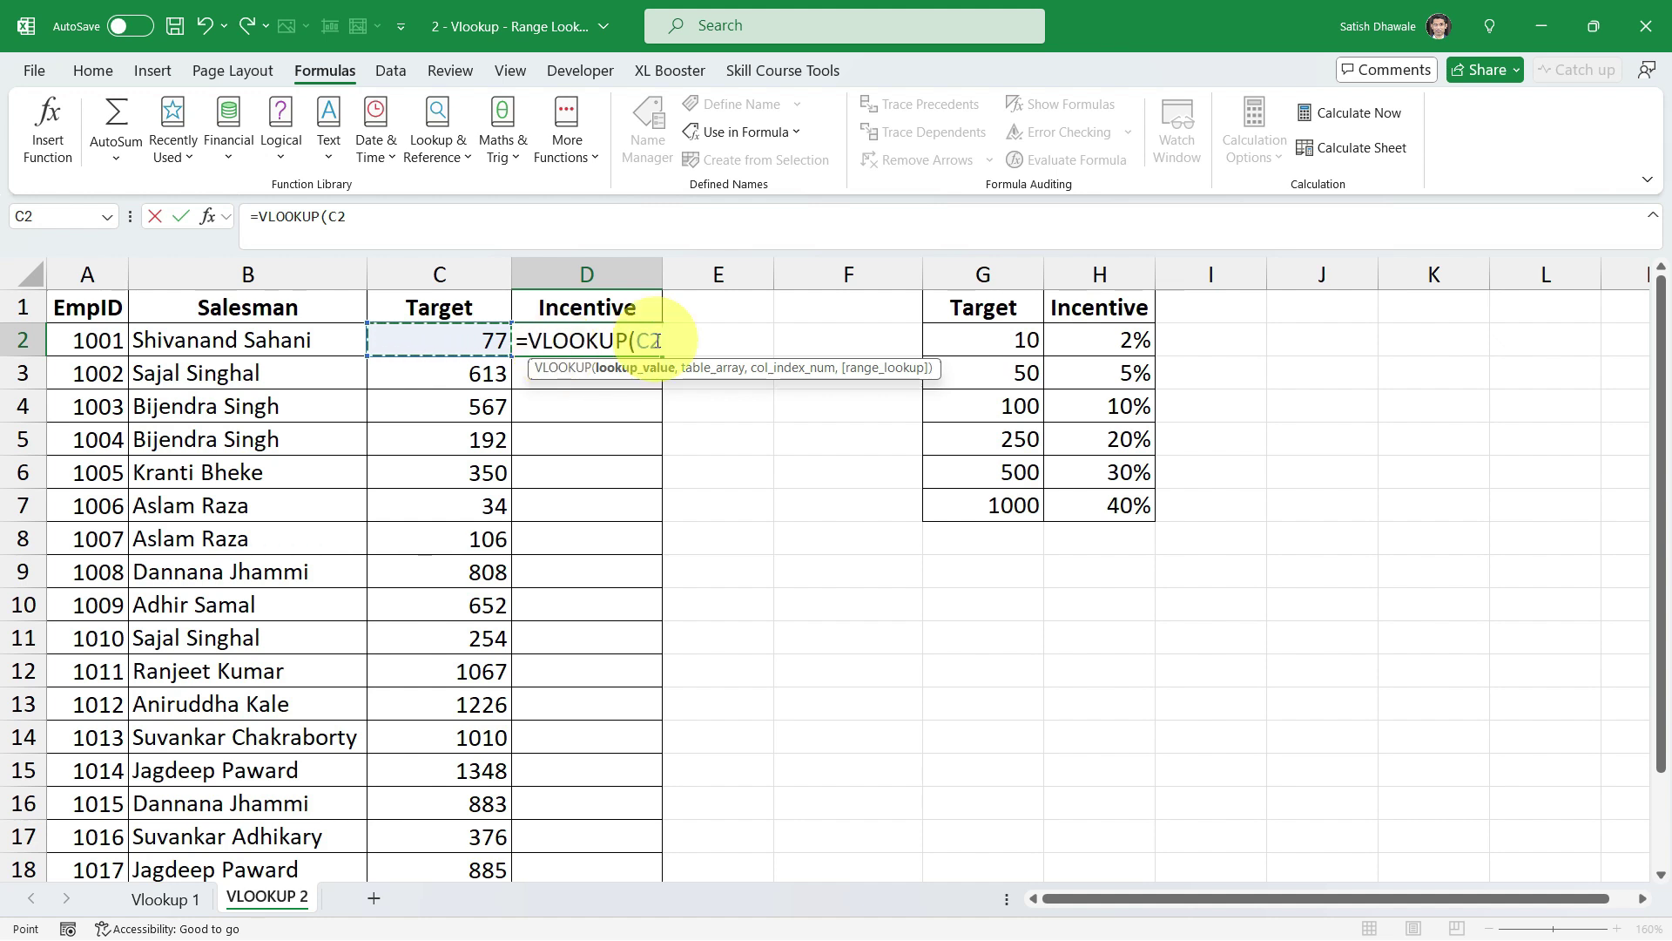
pyautogui.write(',')
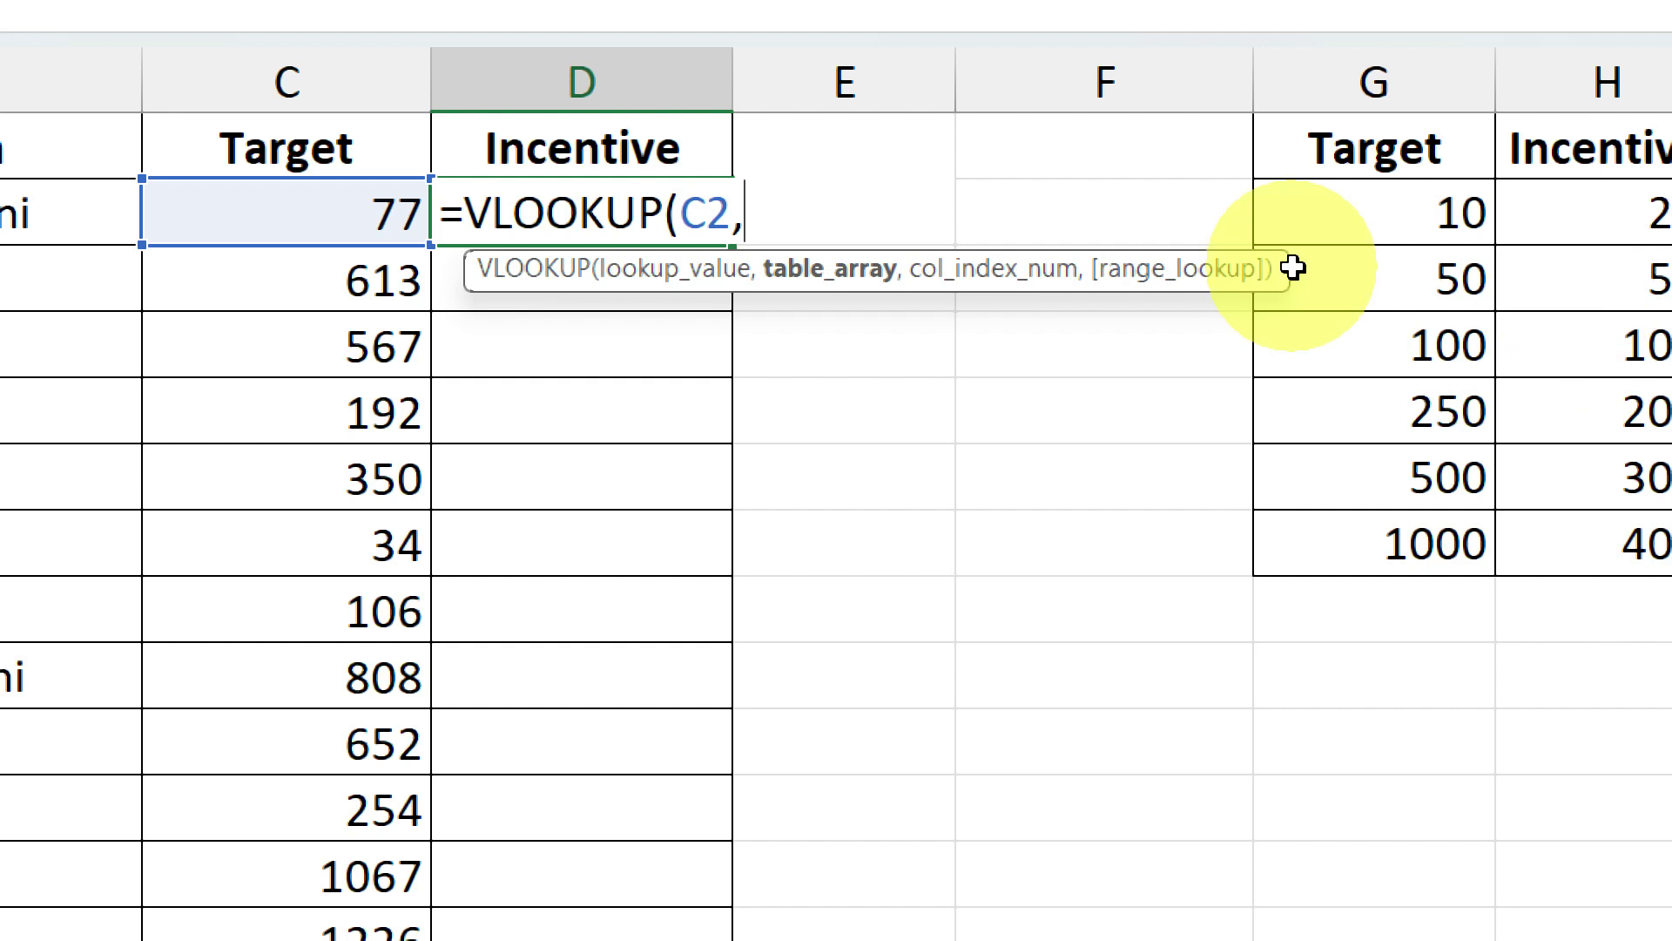
# - Add the named range Incentive_Table as the table array and 2 as the column index number in the D2 formula
pyautogui.write('in')
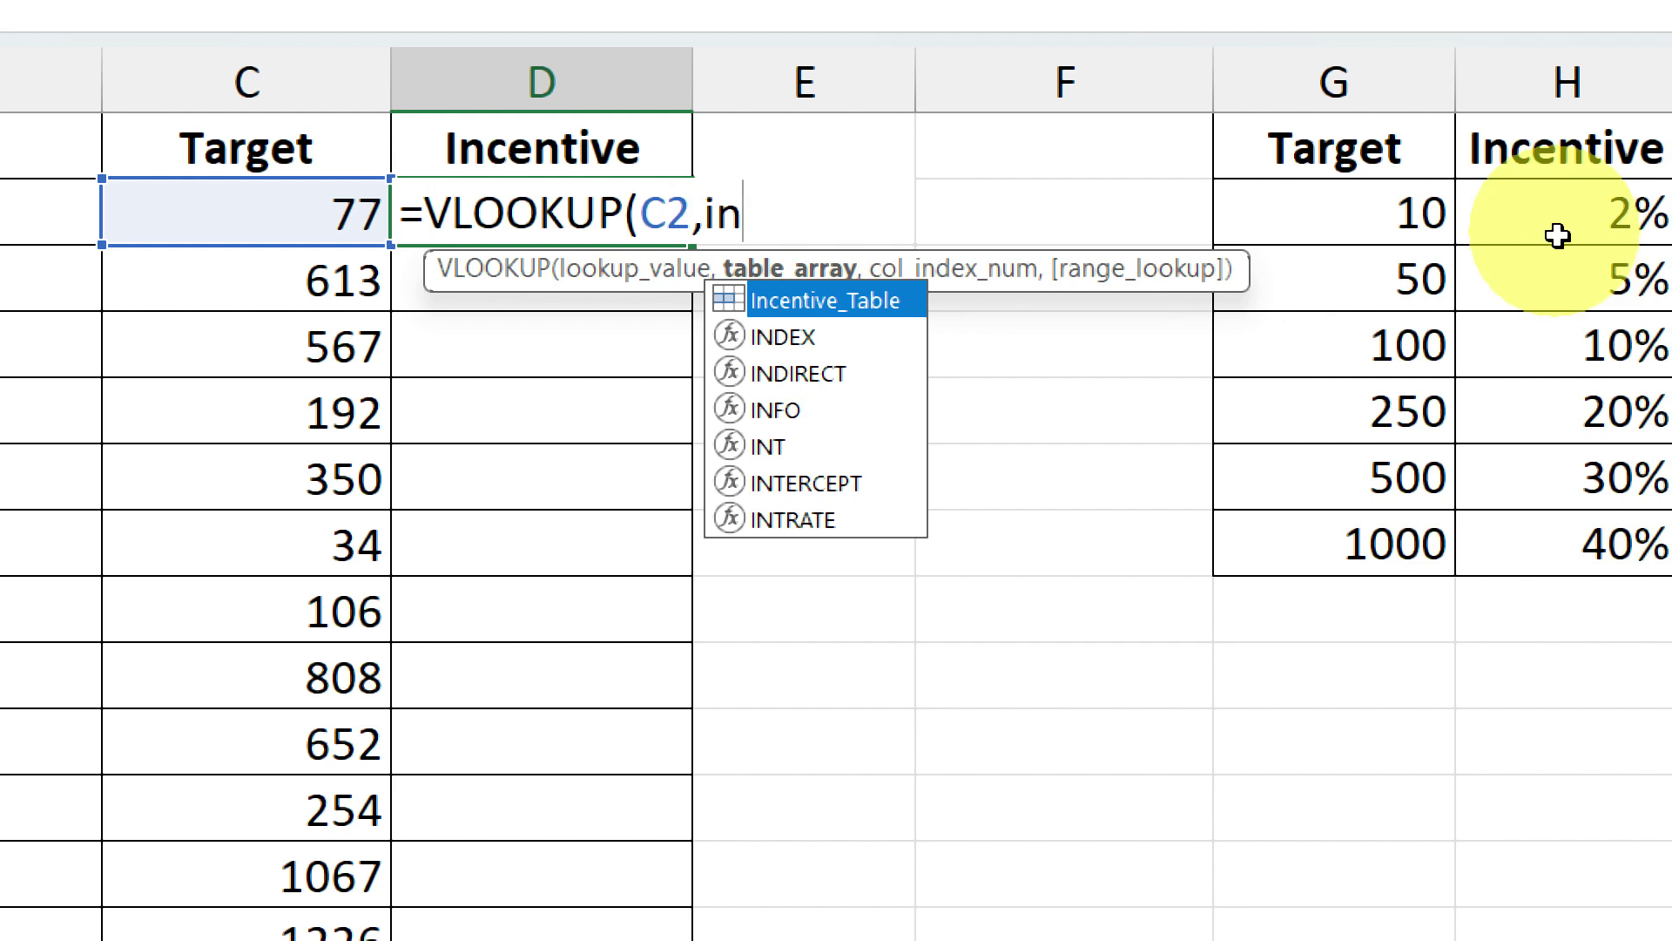
pyautogui.doubleClick(791, 310)
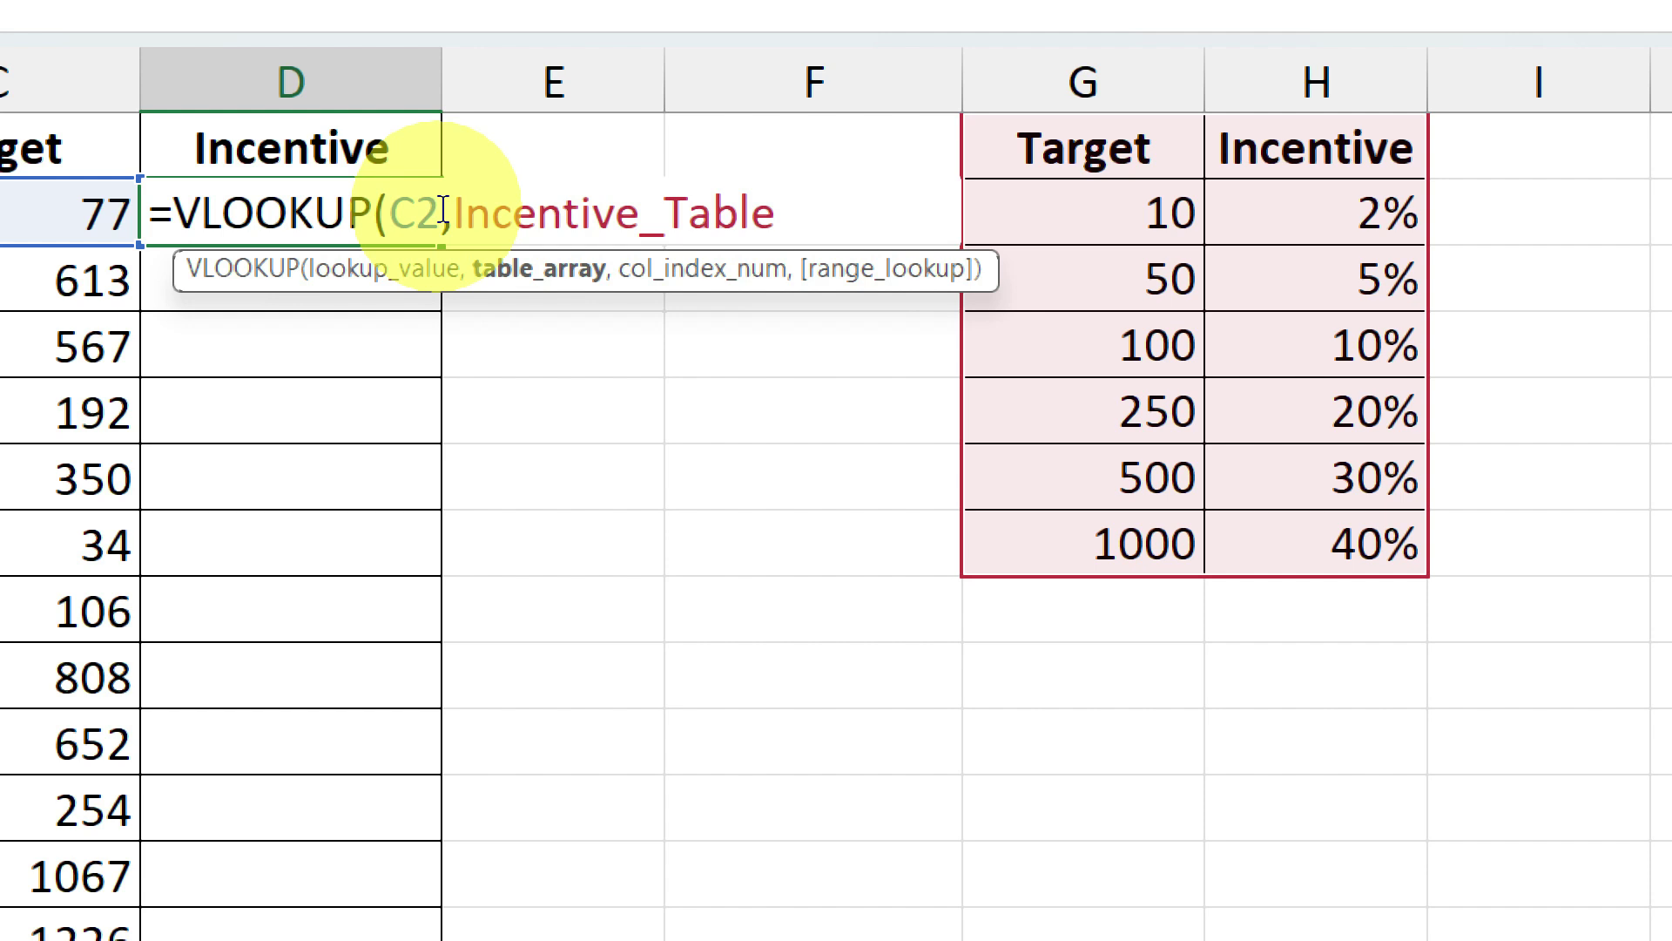
pyautogui.moveTo(457, 213); pyautogui.dragTo(805, 216)
pyautogui.click(805, 216)
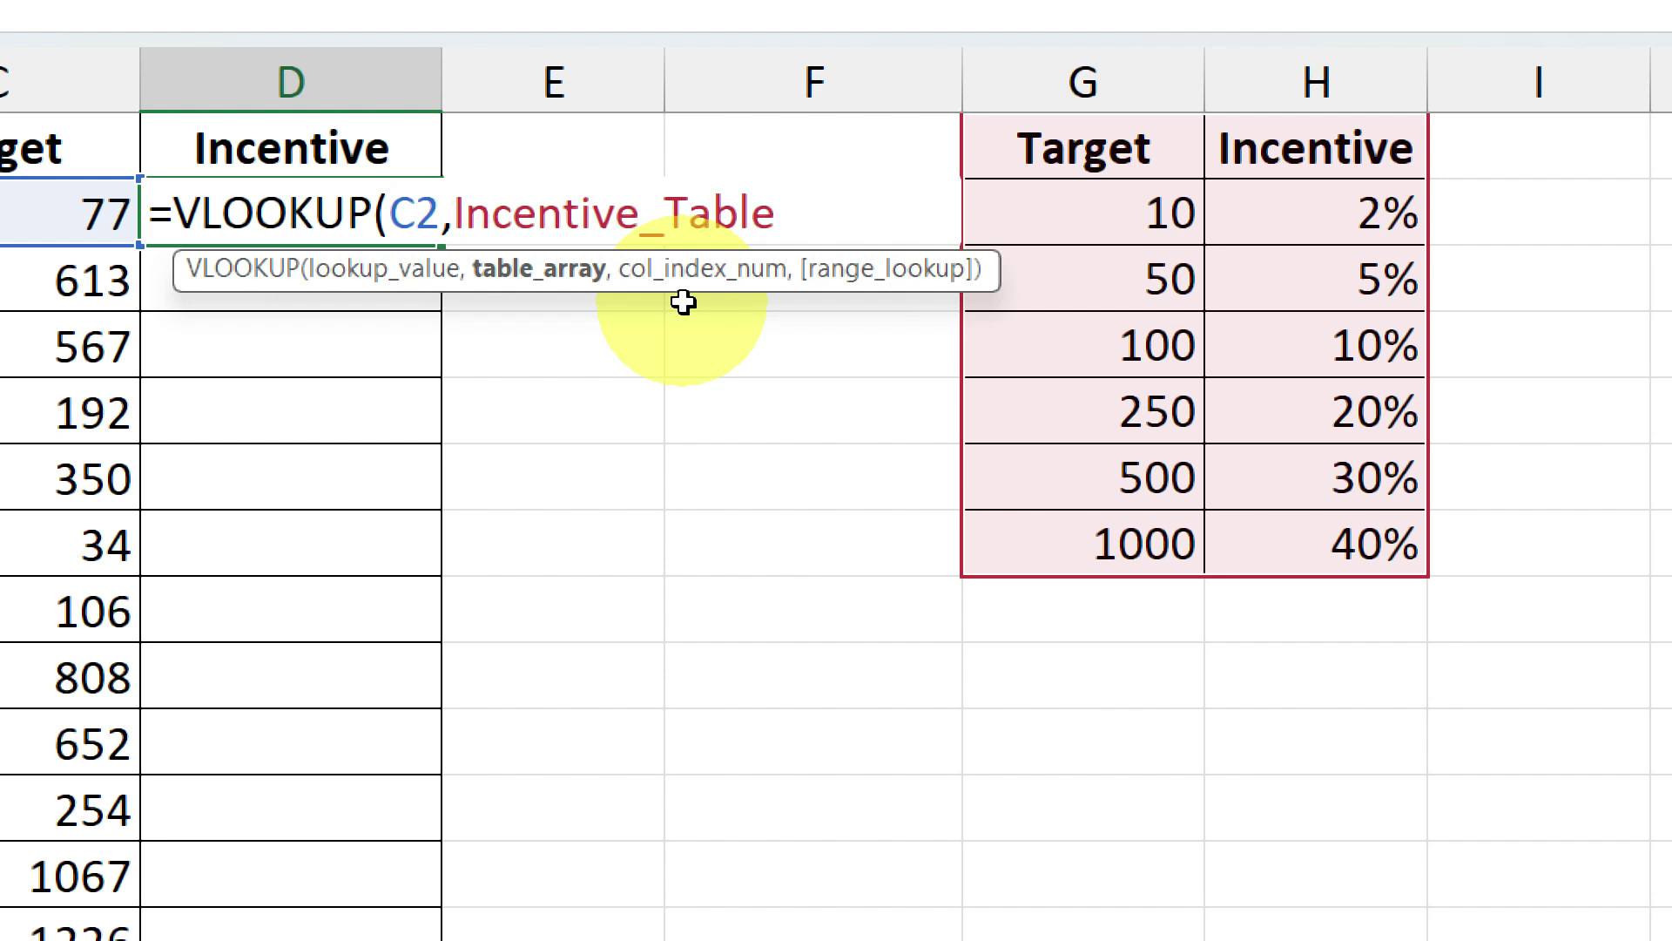
pyautogui.write(',2')
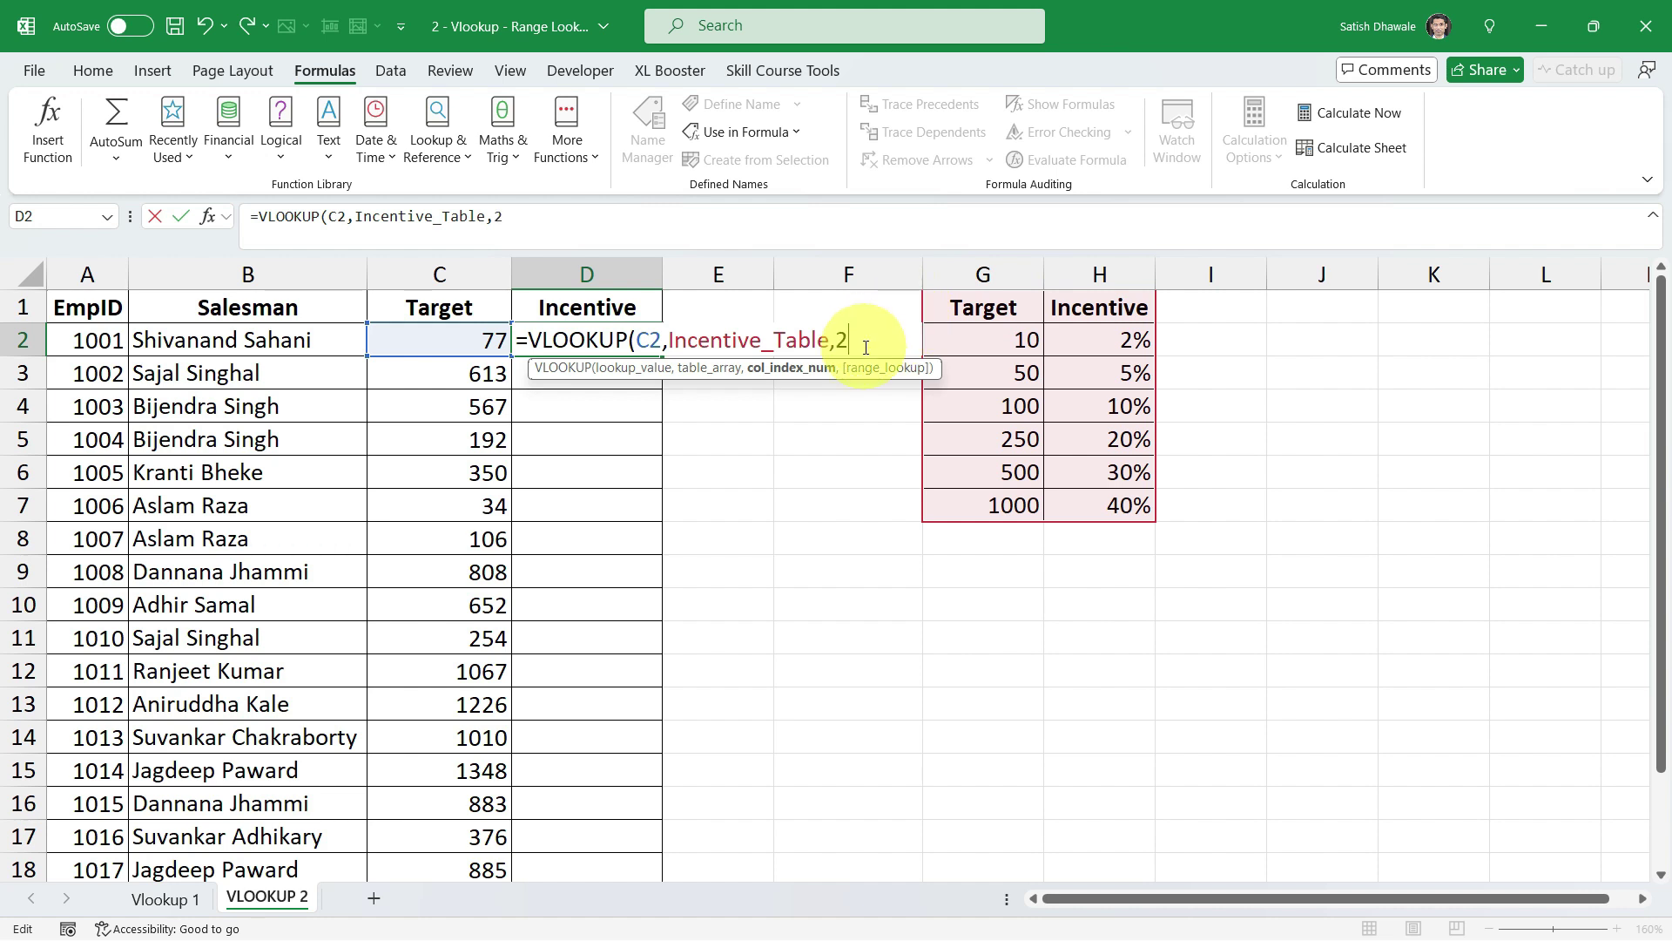
pyautogui.moveTo(834, 341); pyautogui.dragTo(851, 341)
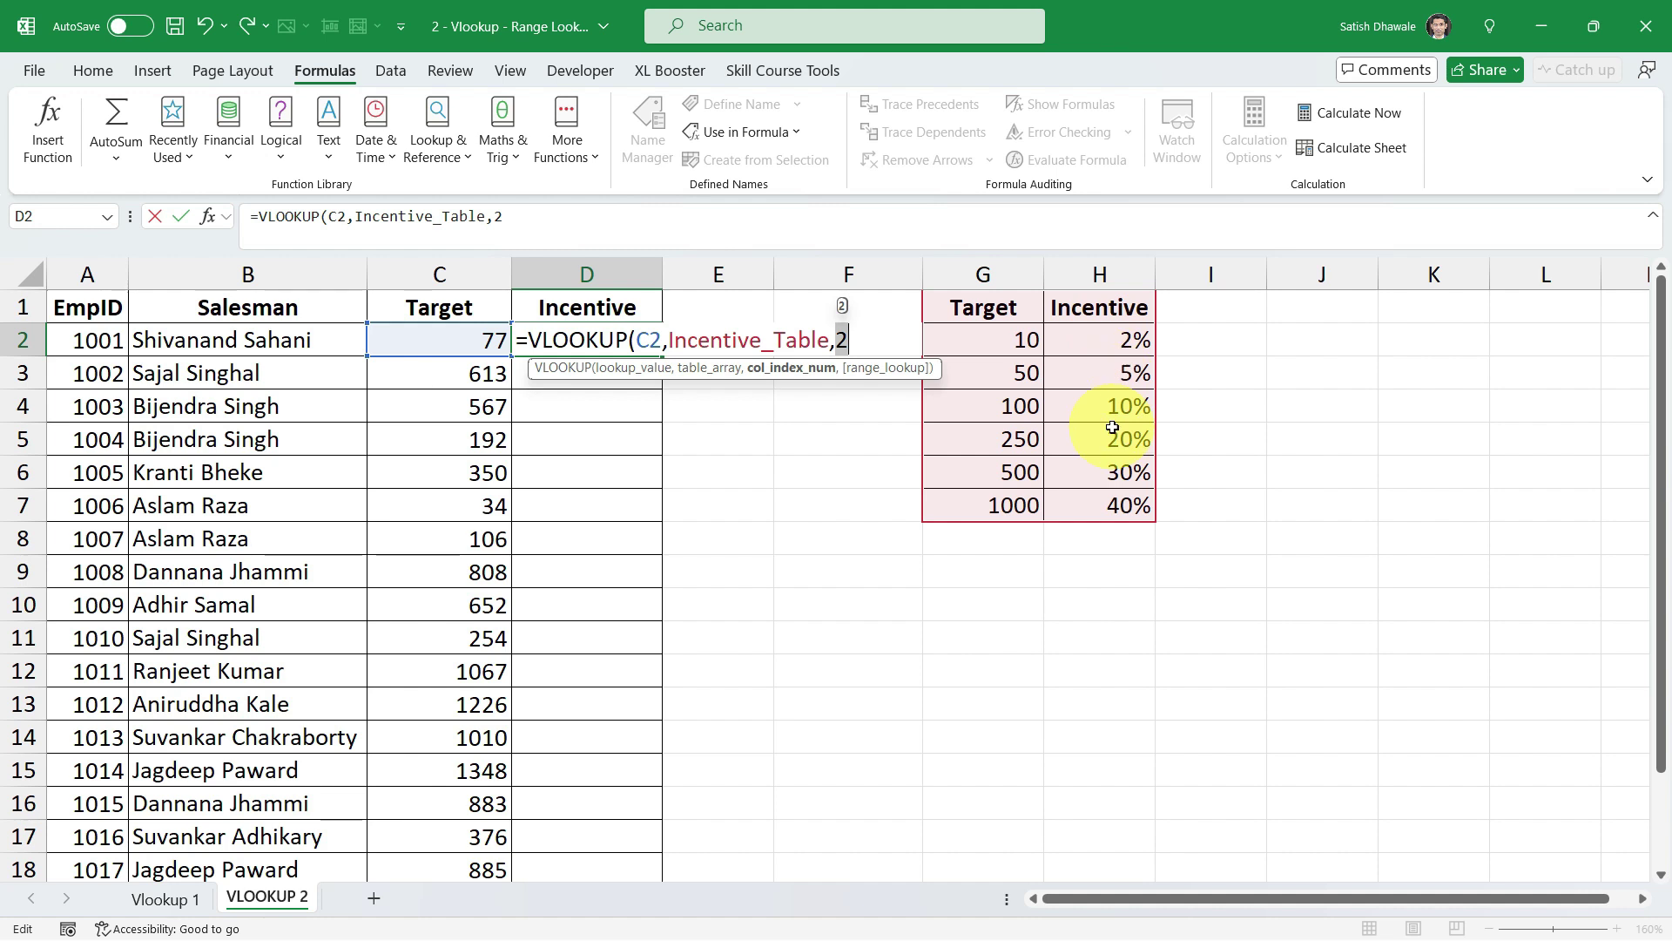
pyautogui.press('Right')
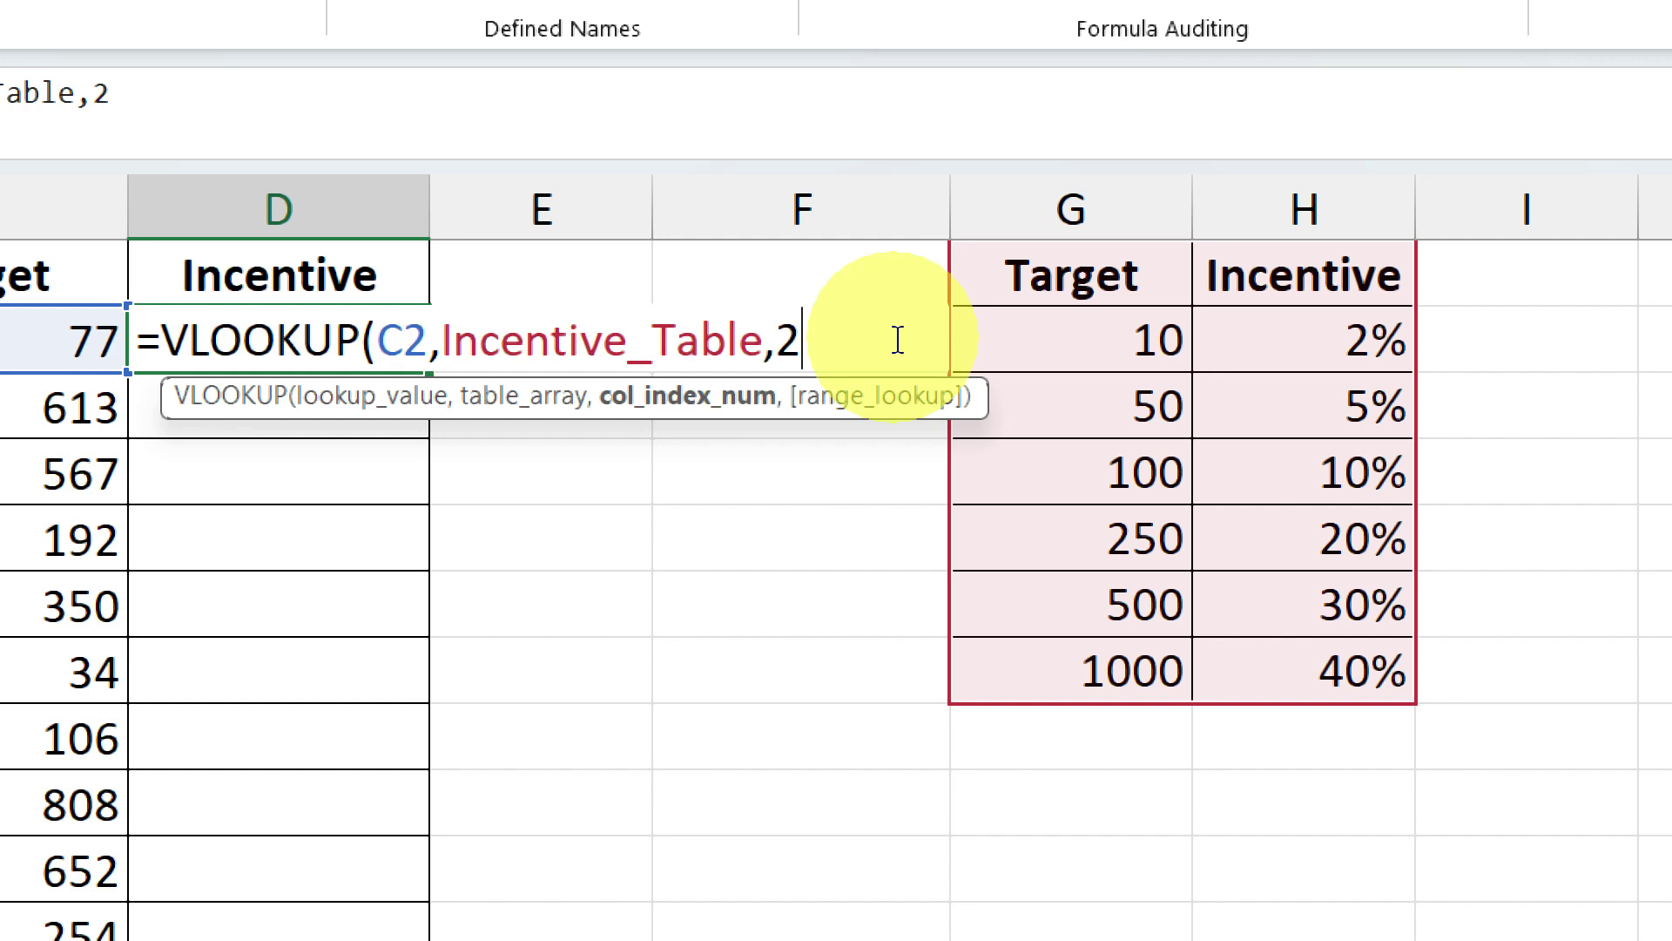
pyautogui.write(',')
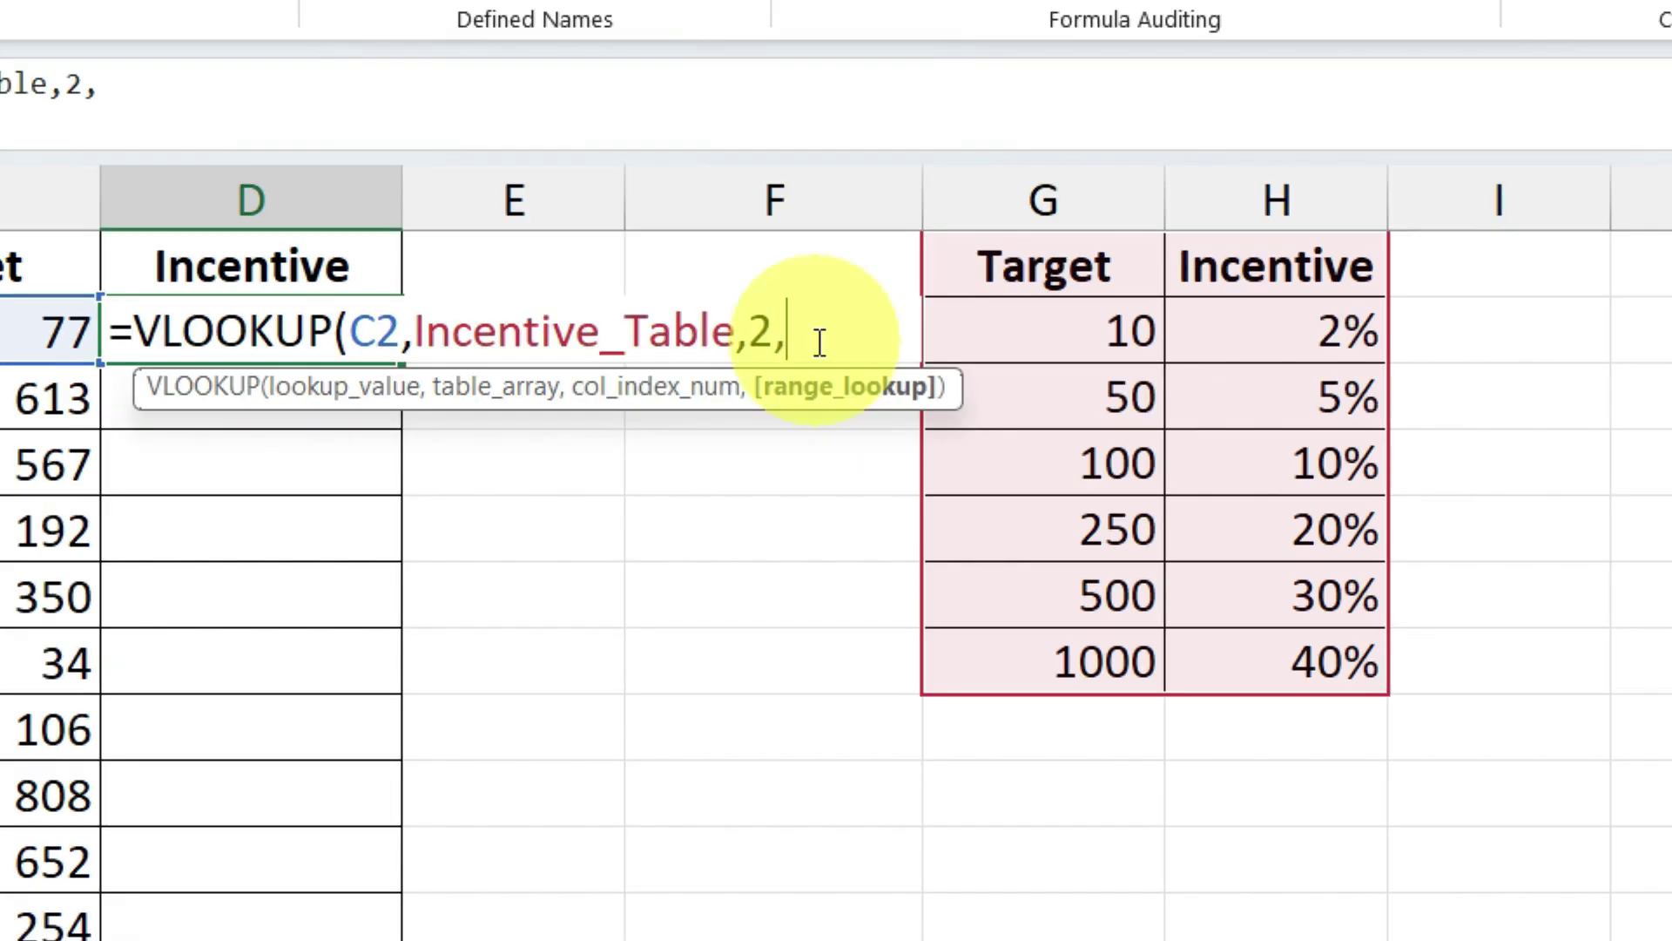
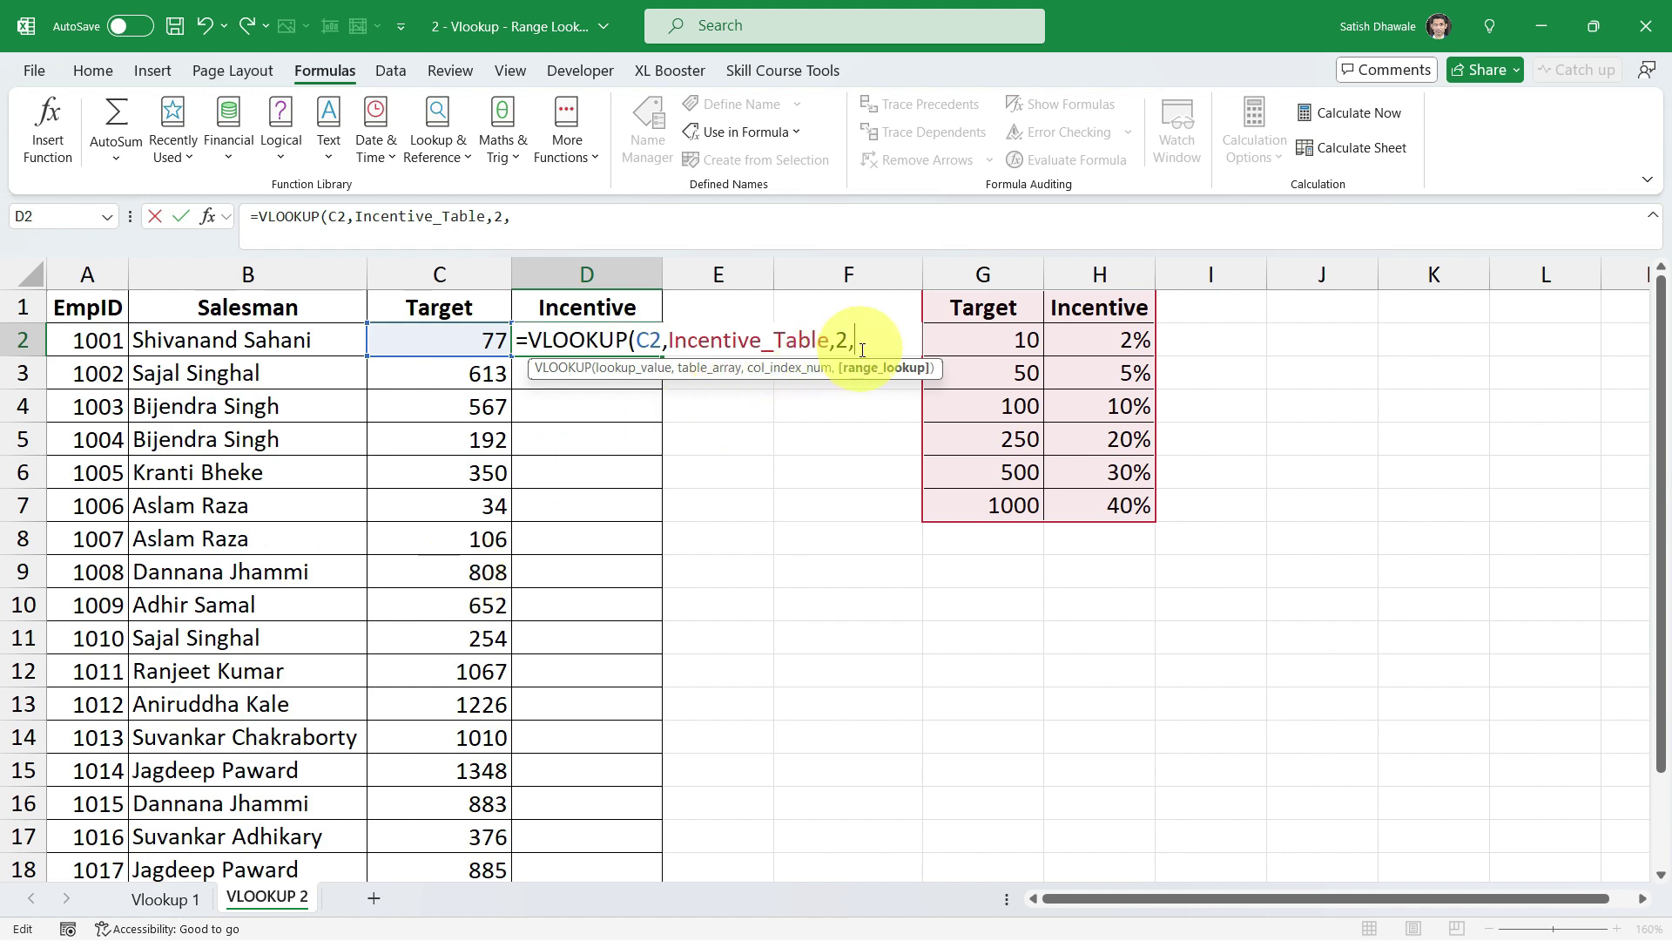
# - Finish the VLOOKUP formula in D2 with 0 as the range lookup argument for an exact match
pyautogui.write('1')
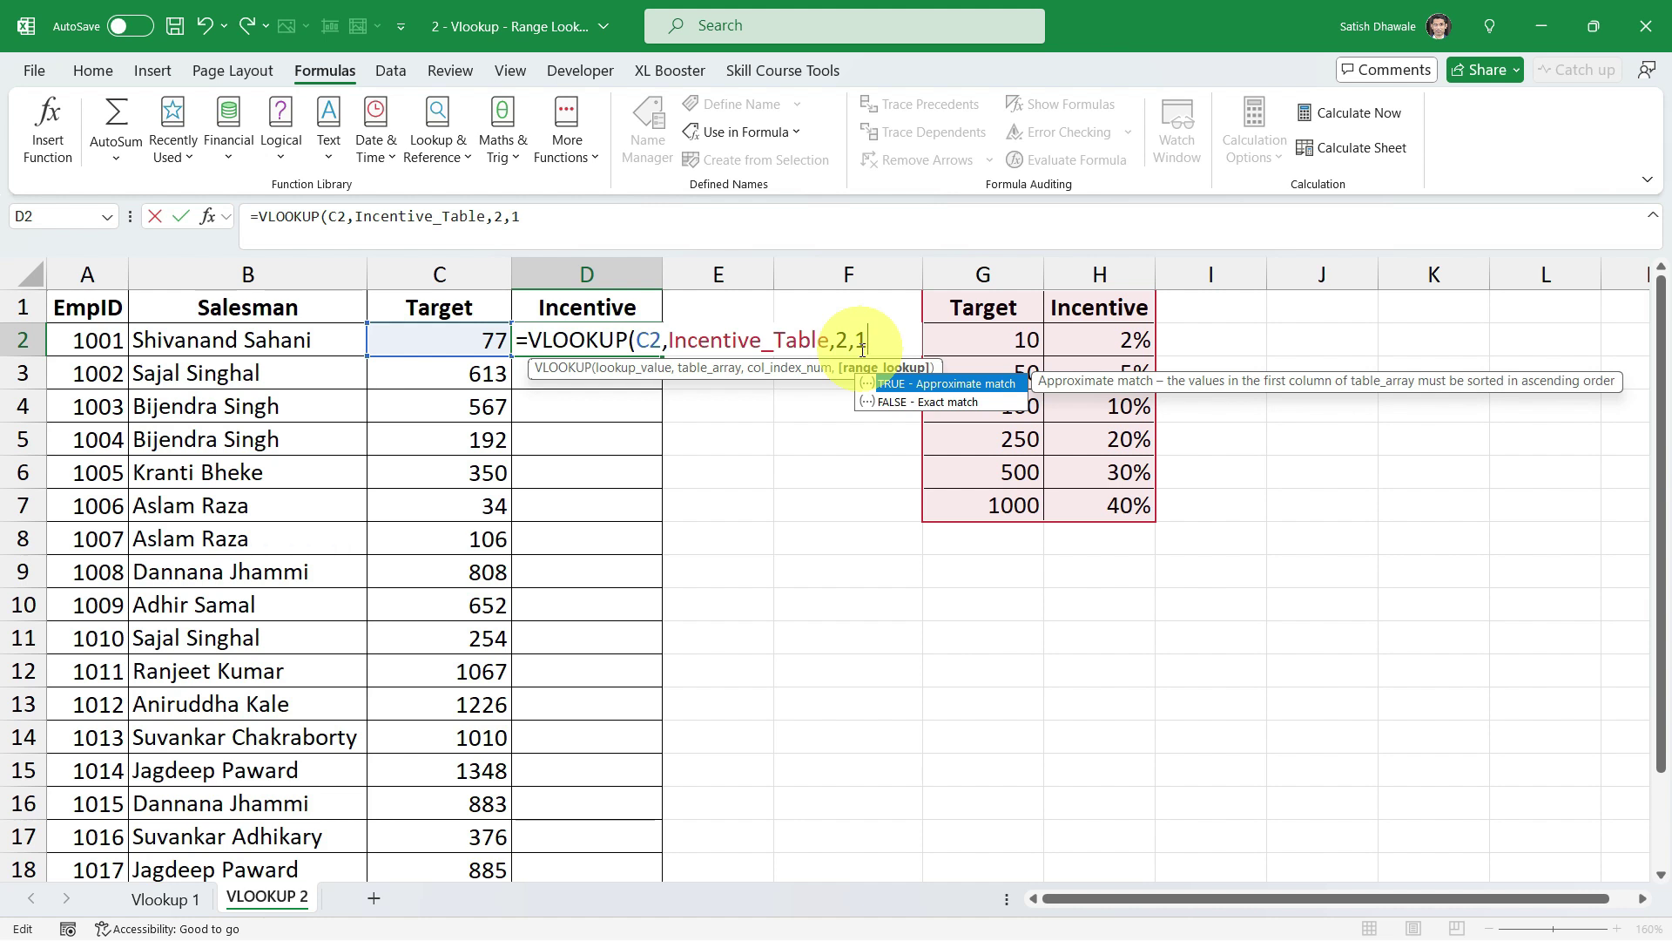
pyautogui.write(')')
pyautogui.press('BackSpace')
pyautogui.press('BackSpace')
pyautogui.write('0)')
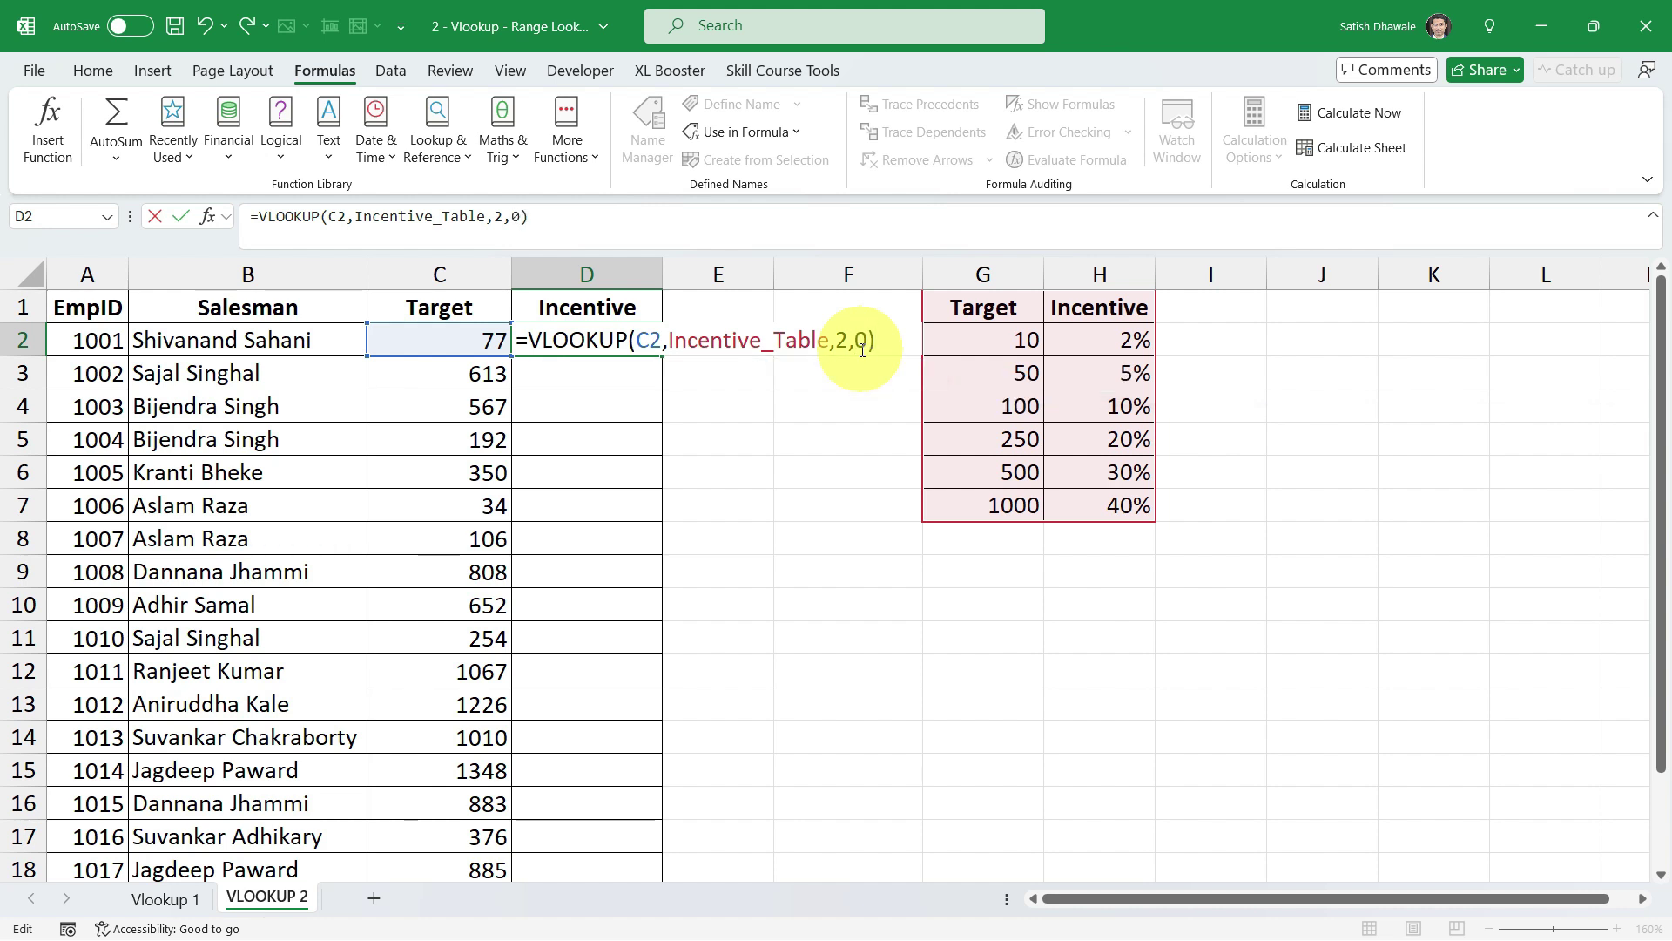
pyautogui.press('Return')
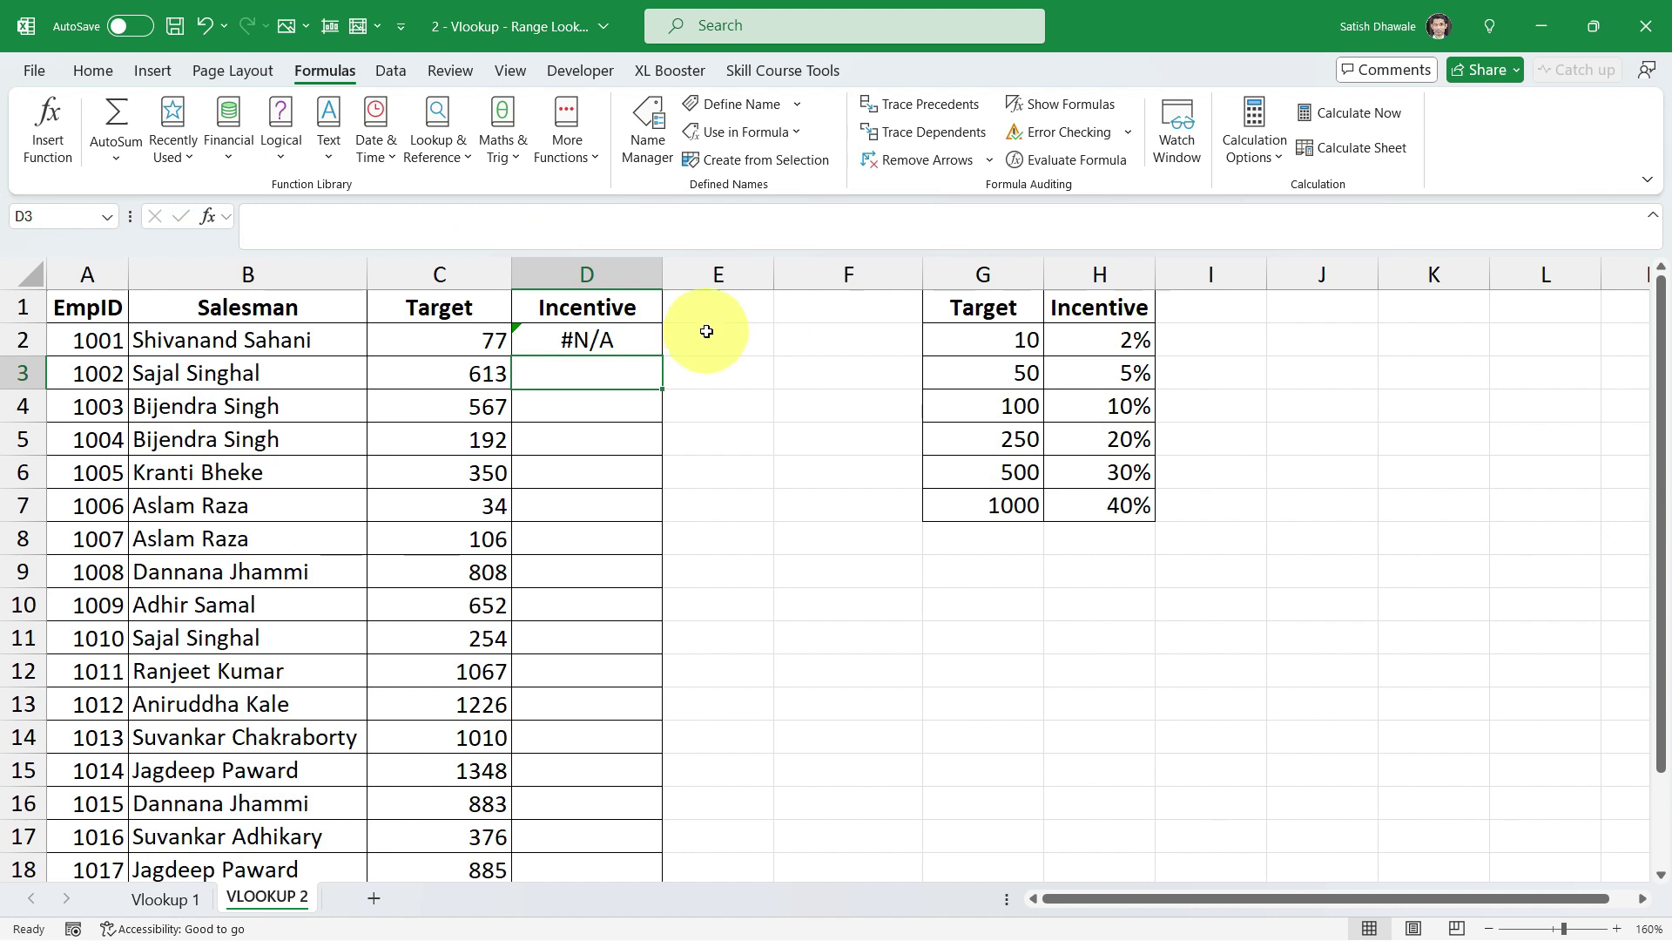
# - Compare the D2 result and the target in C2 with the thresholds in G2:H7
pyautogui.click(597, 349)
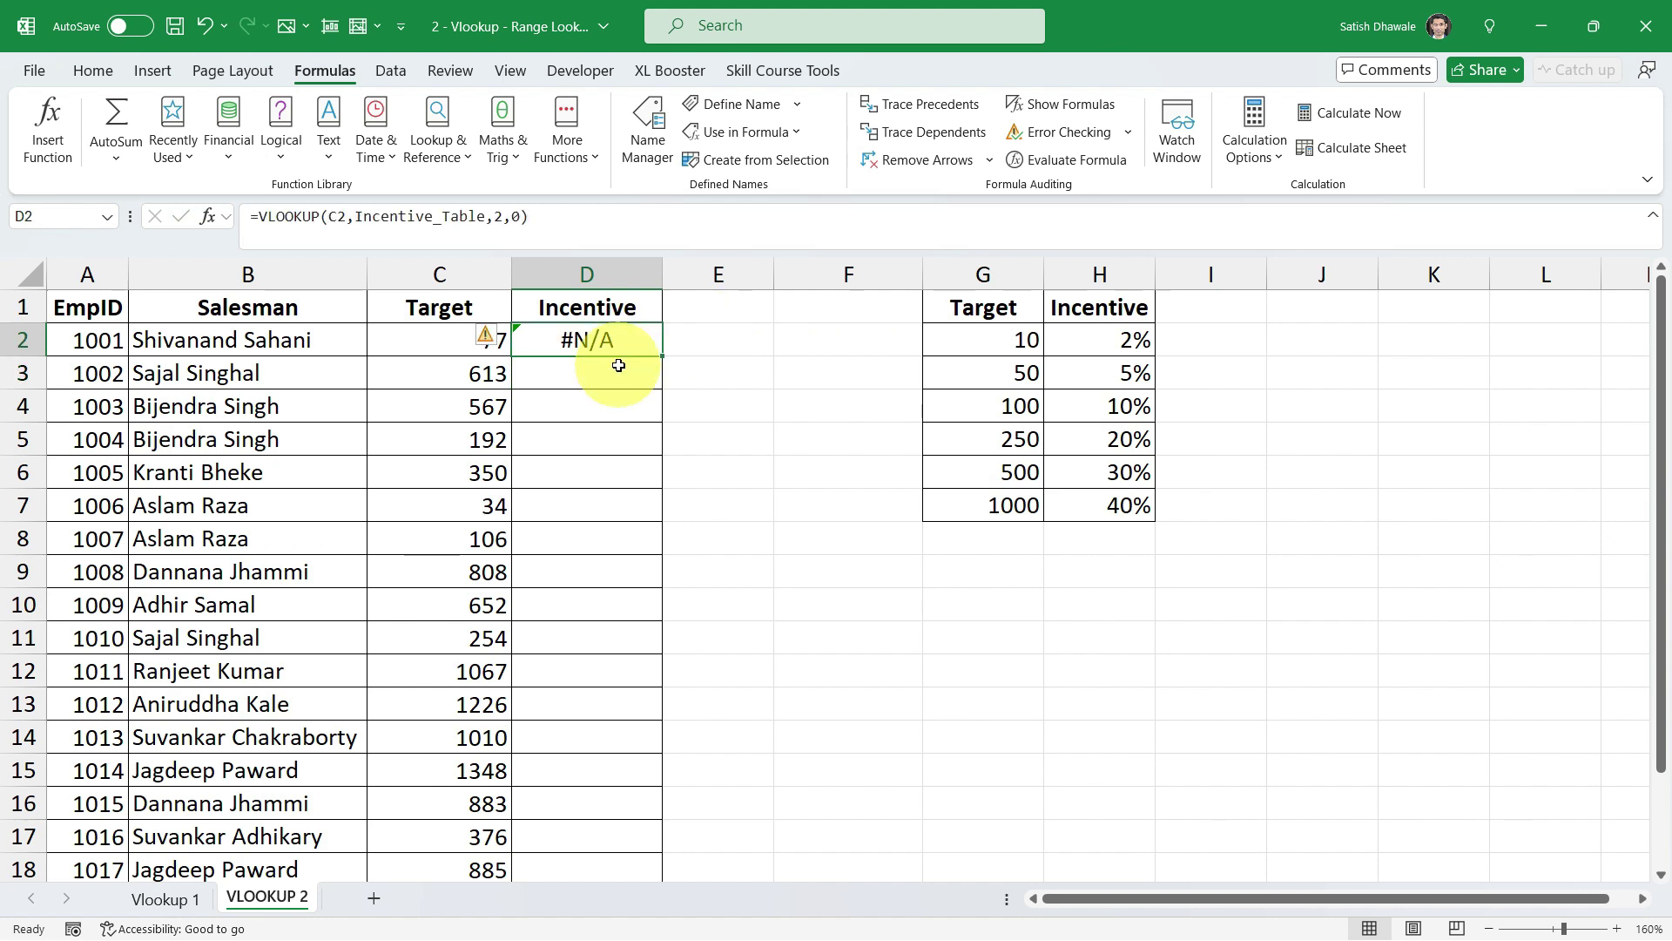
pyautogui.click(449, 338)
pyautogui.moveTo(1019, 343); pyautogui.dragTo(1075, 492)
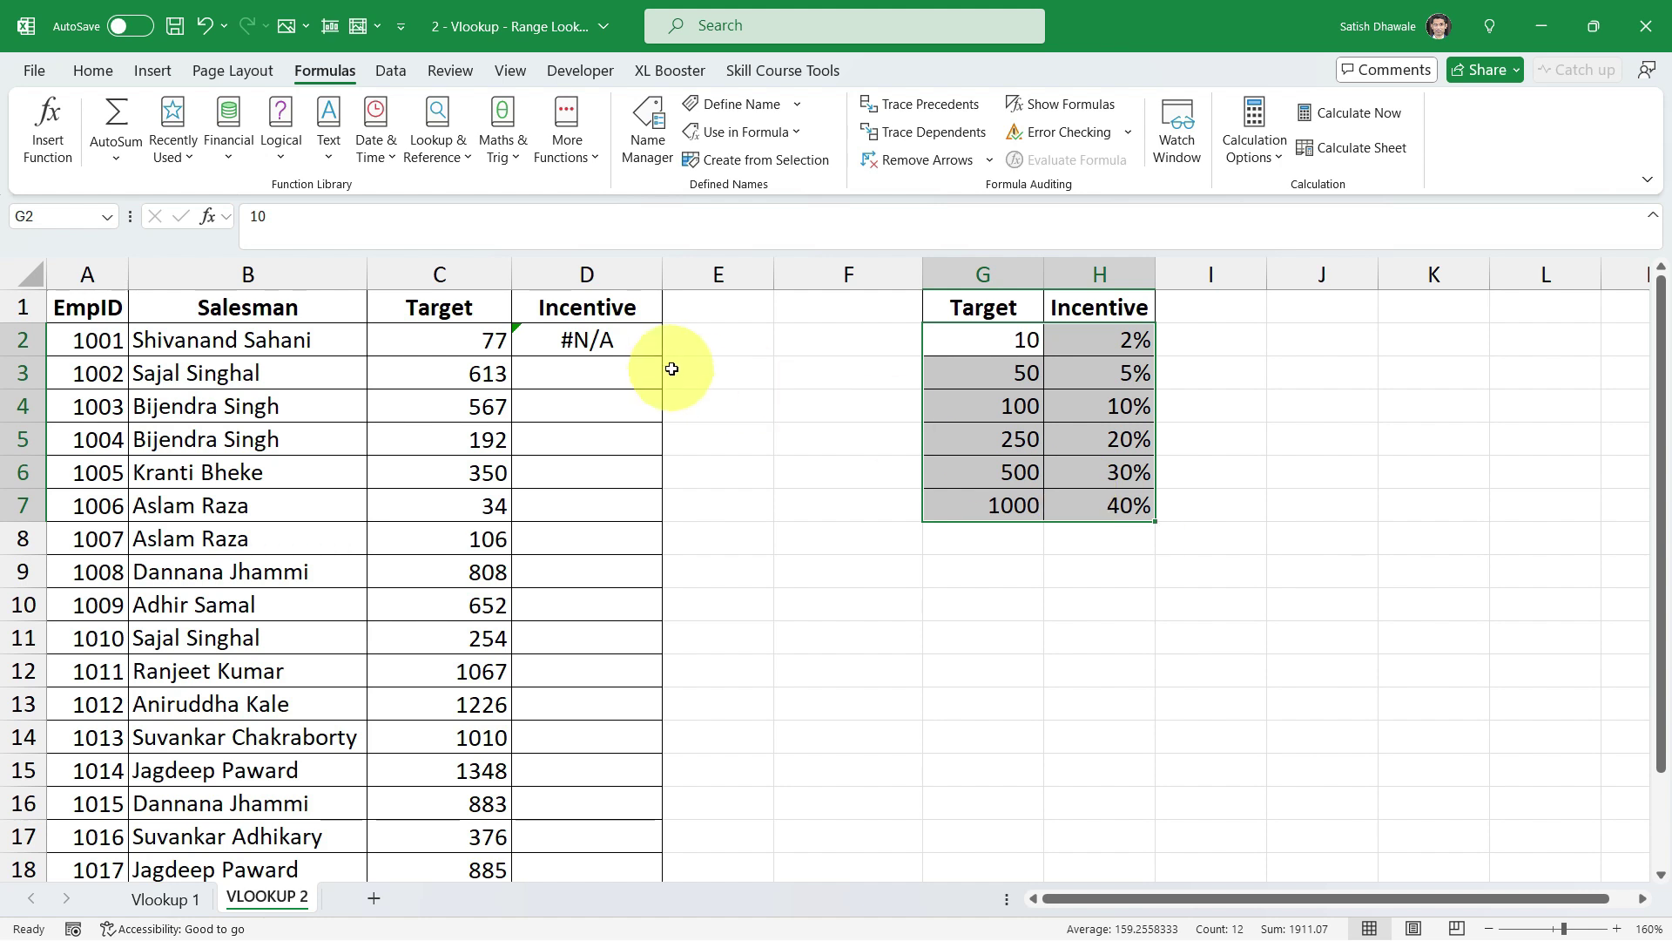
# - Change the range lookup argument in the D2 formula to 1 for an approximate match
pyautogui.click(614, 338)
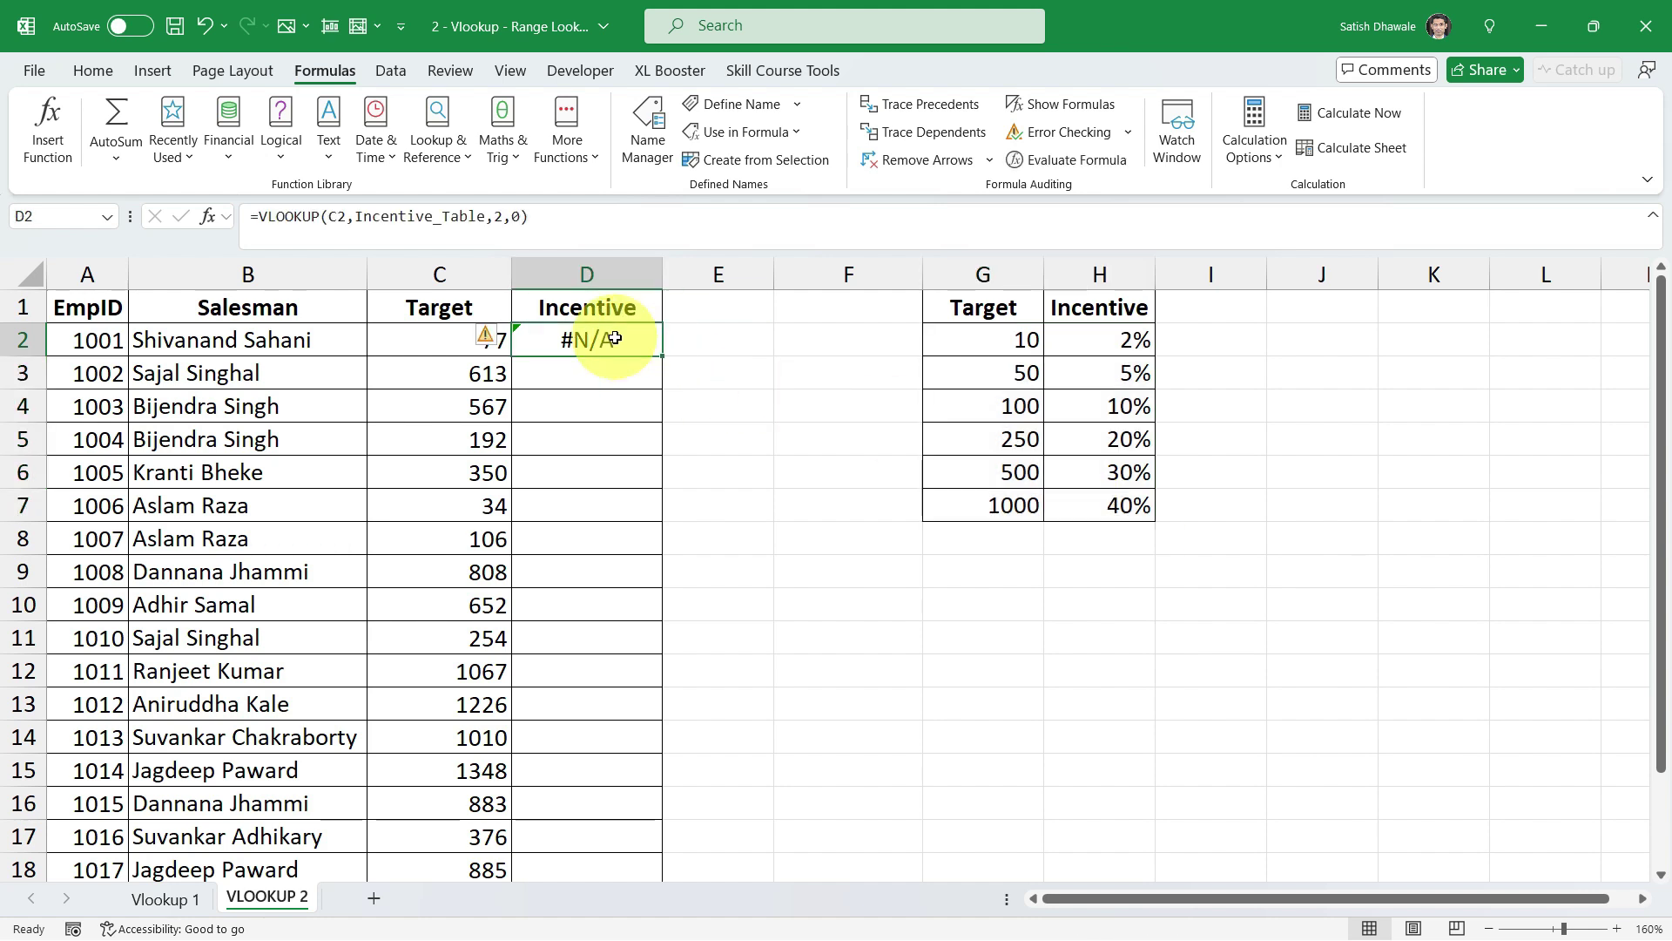
pyautogui.doubleClick(615, 338)
pyautogui.doubleClick(862, 340)
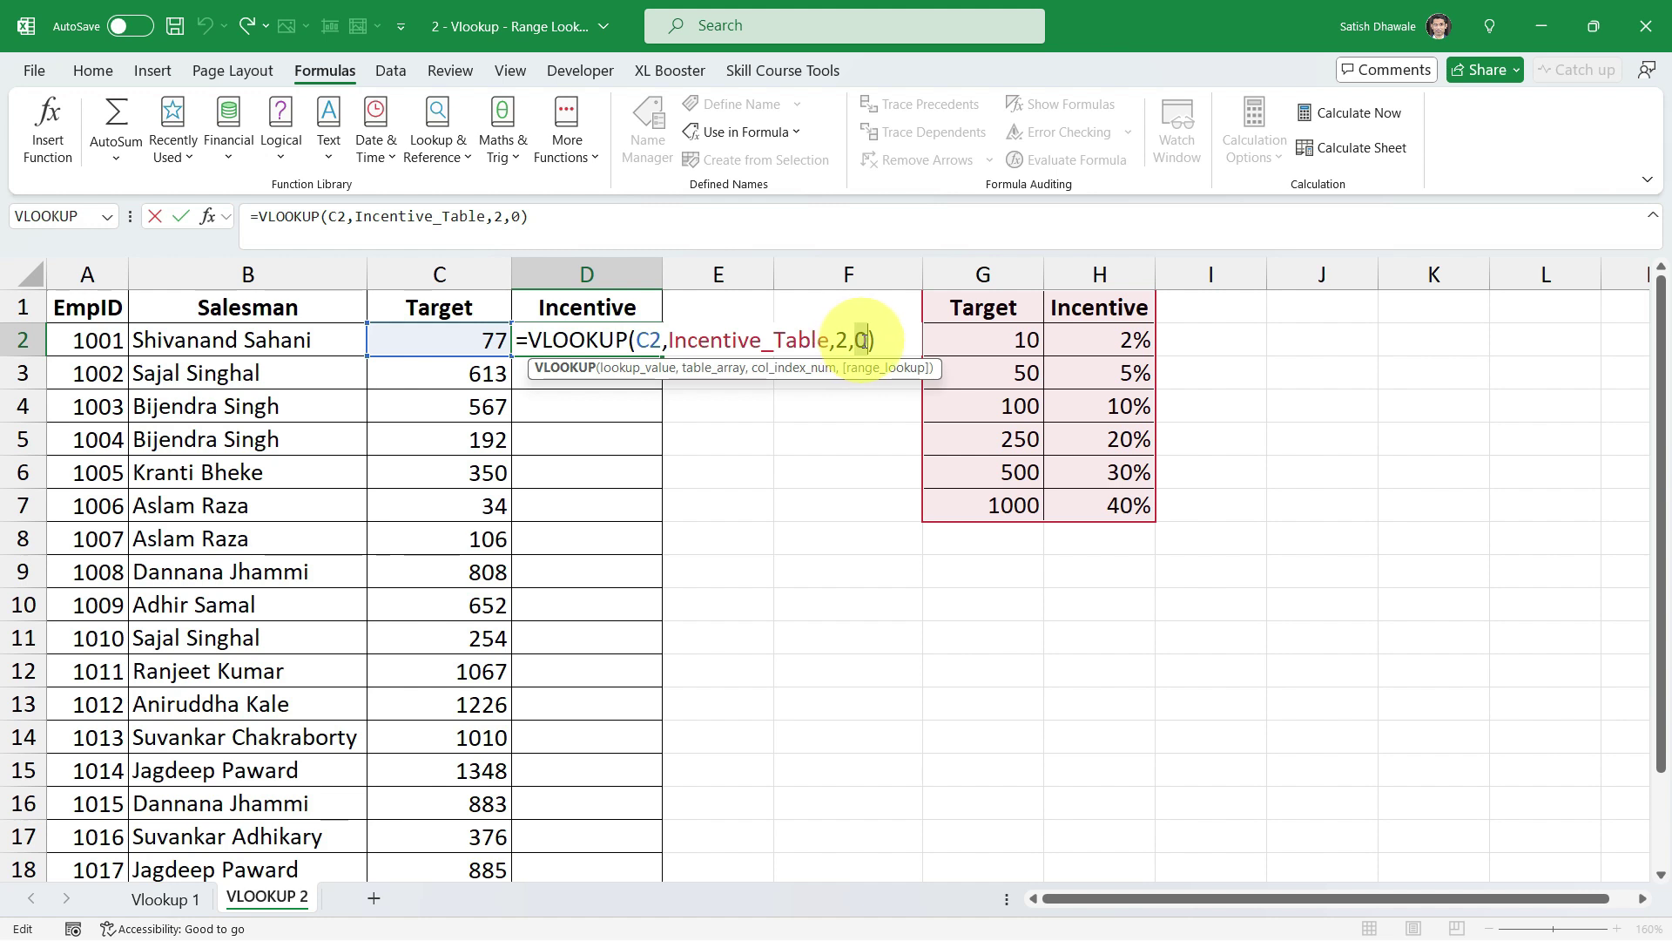
pyautogui.write('1')
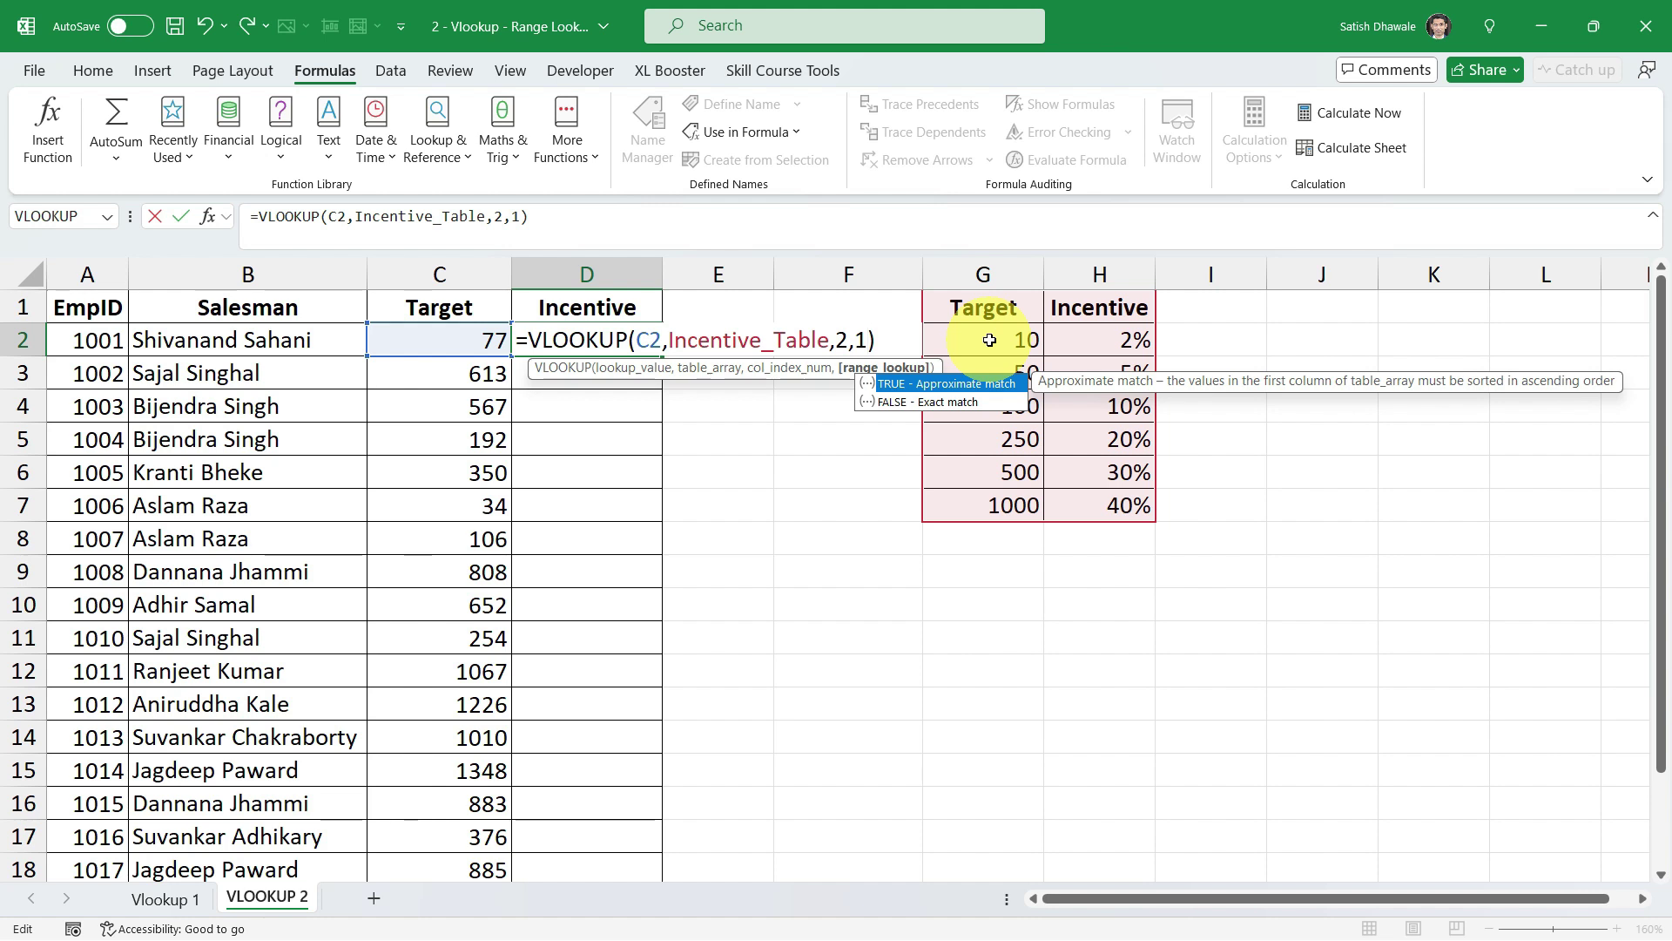
pyautogui.press('Return')
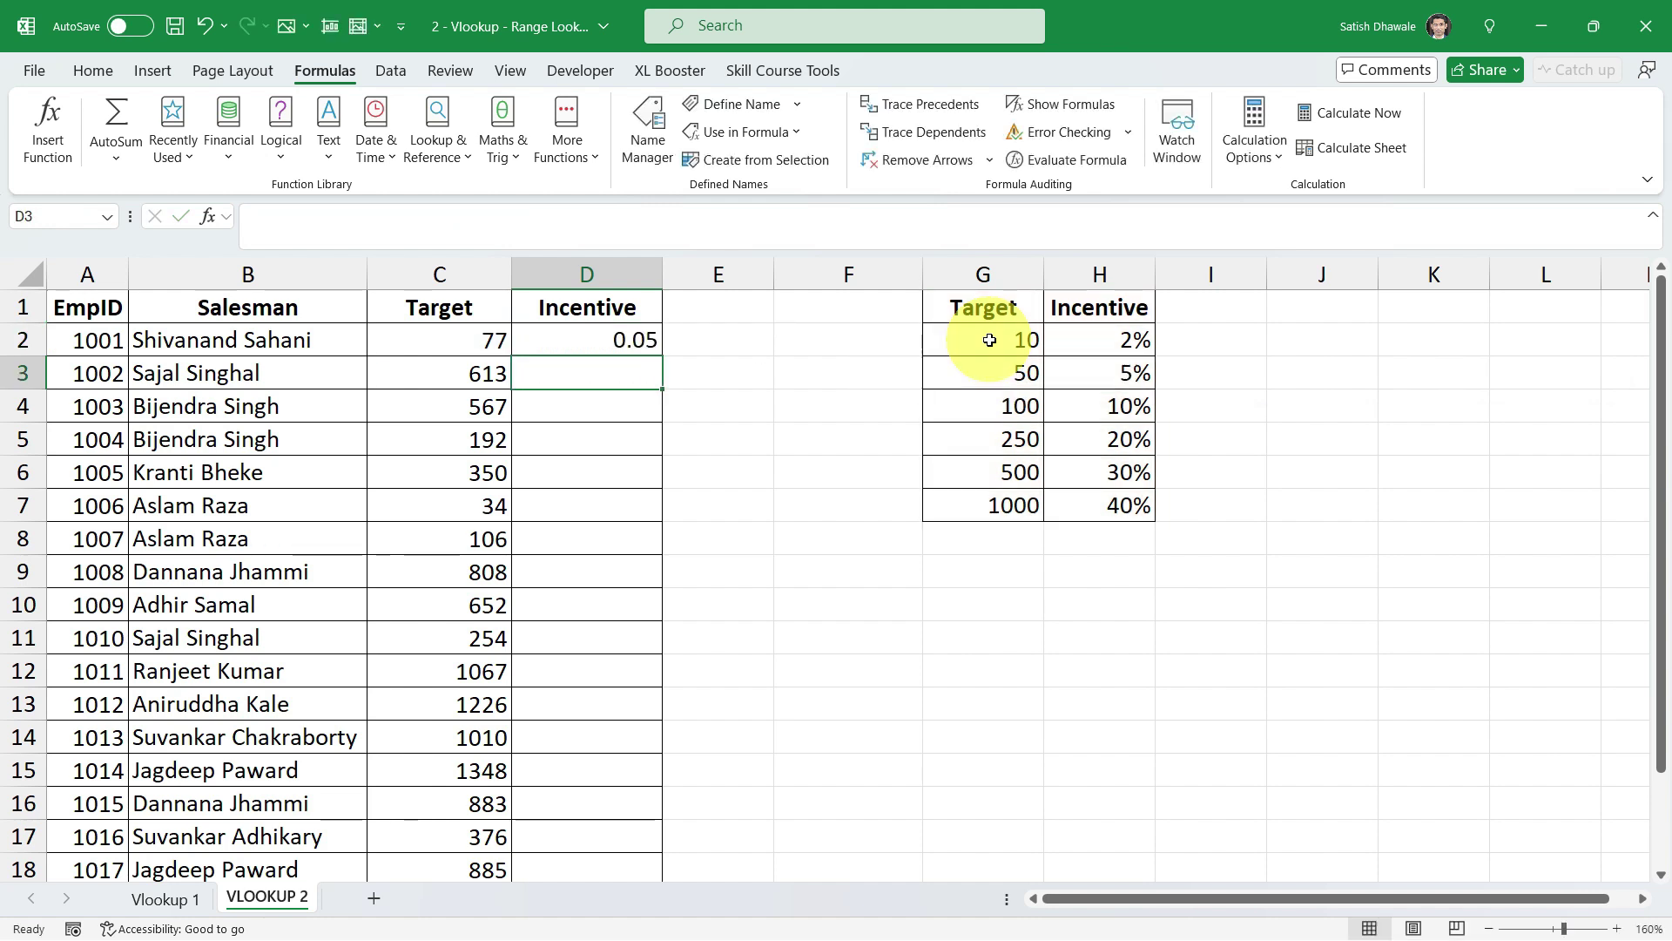
# - Fill the D2 formula down the Incentive column and format the filled cells as percentages
pyautogui.click(570, 329)
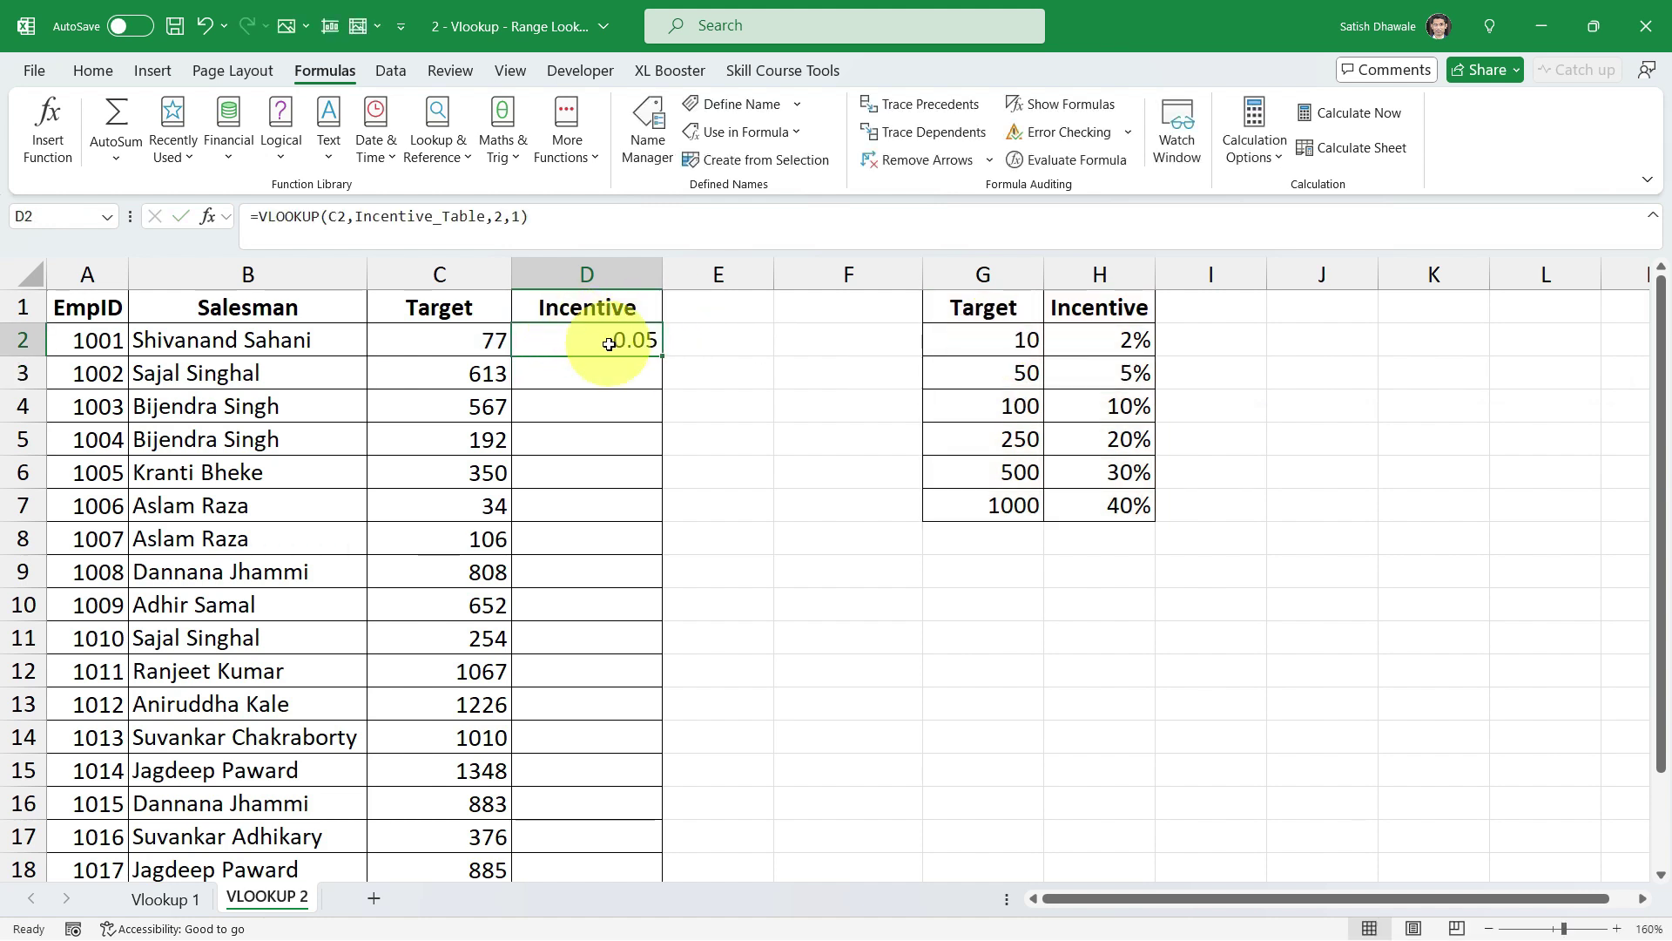
pyautogui.doubleClick(661, 360)
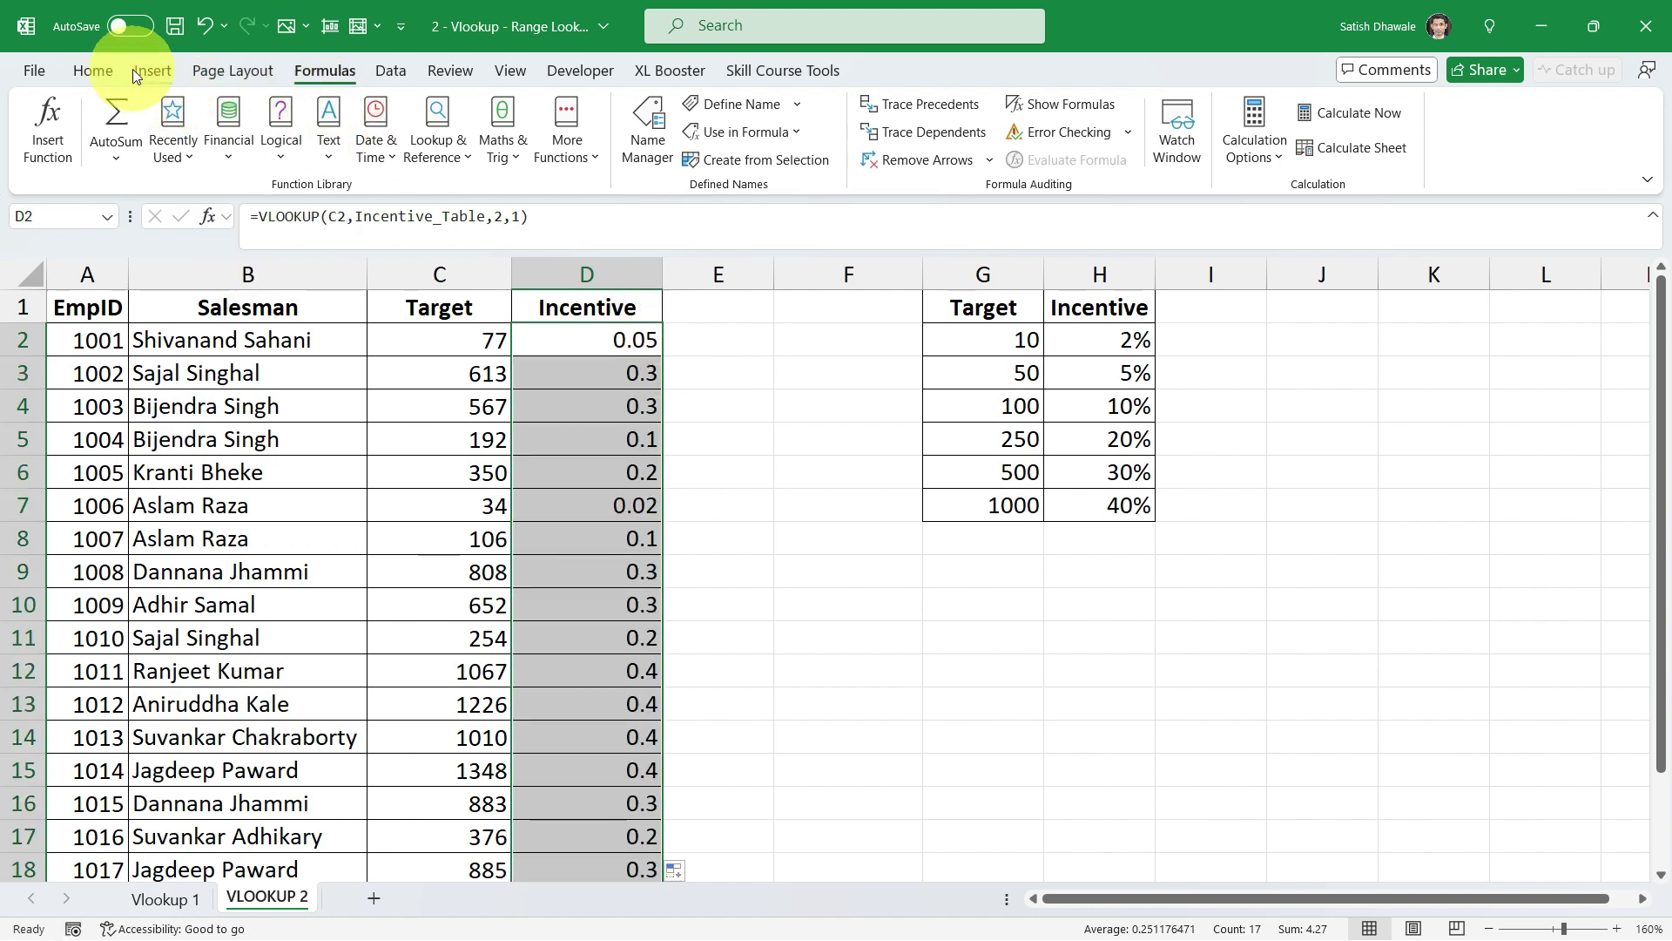
pyautogui.click(104, 71)
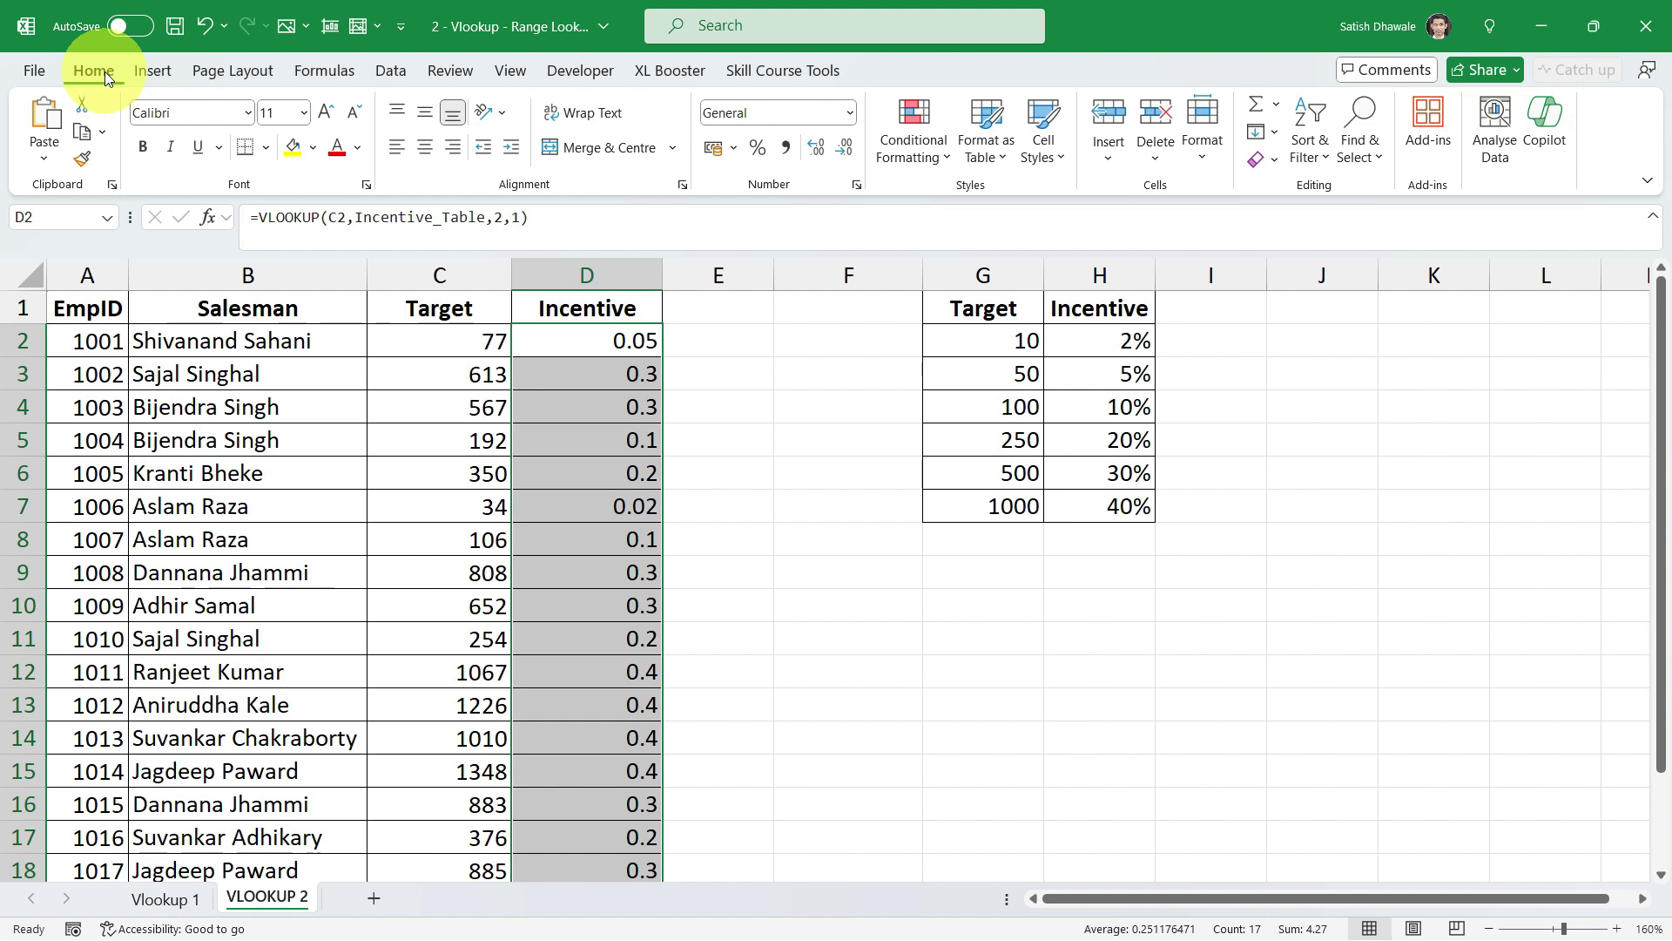
pyautogui.click(758, 148)
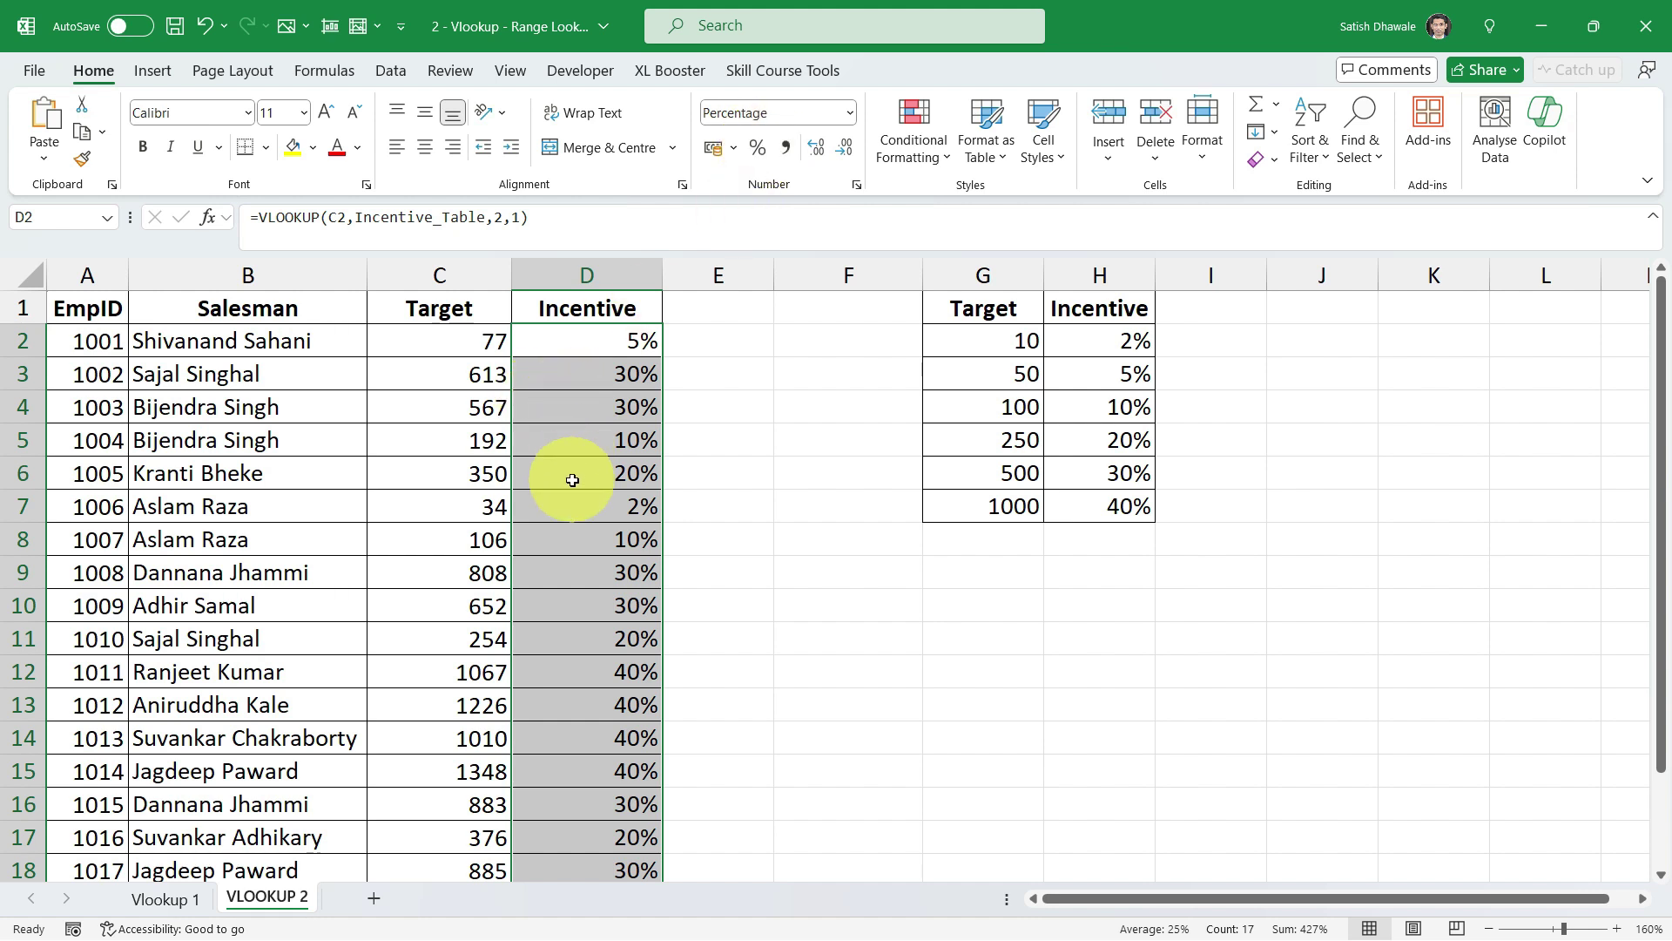
# - Check the targets in C2 and C3 and their incentives against the matching threshold brackets in column G
pyautogui.click(473, 342)
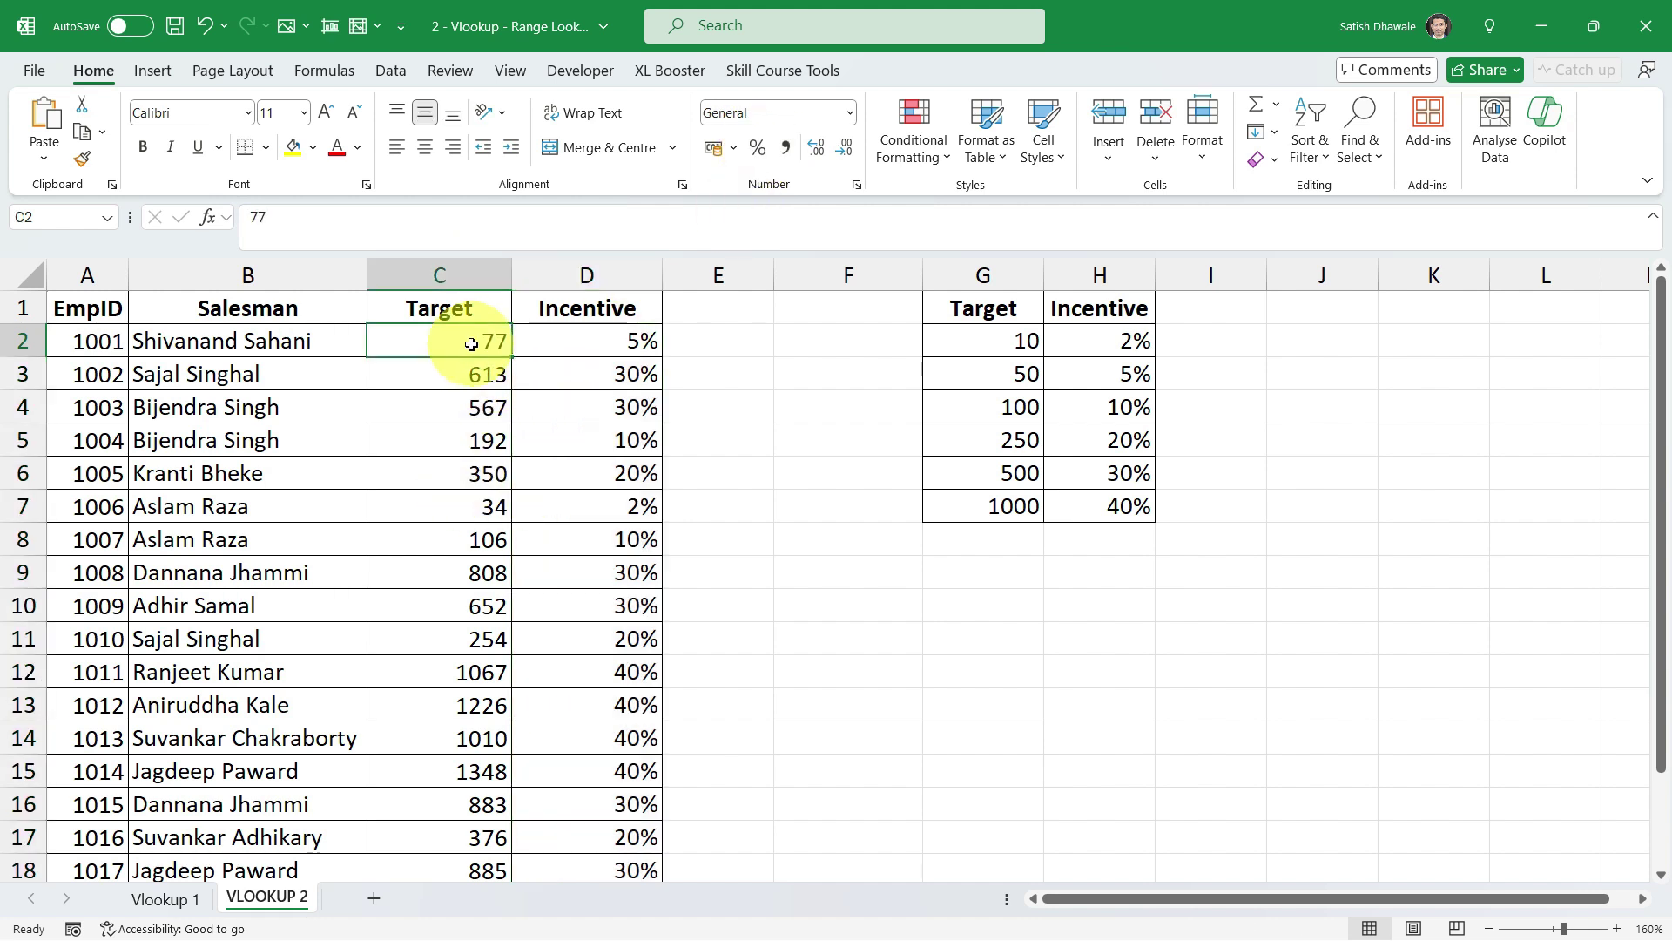
pyautogui.moveTo(1023, 343); pyautogui.dragTo(1013, 406)
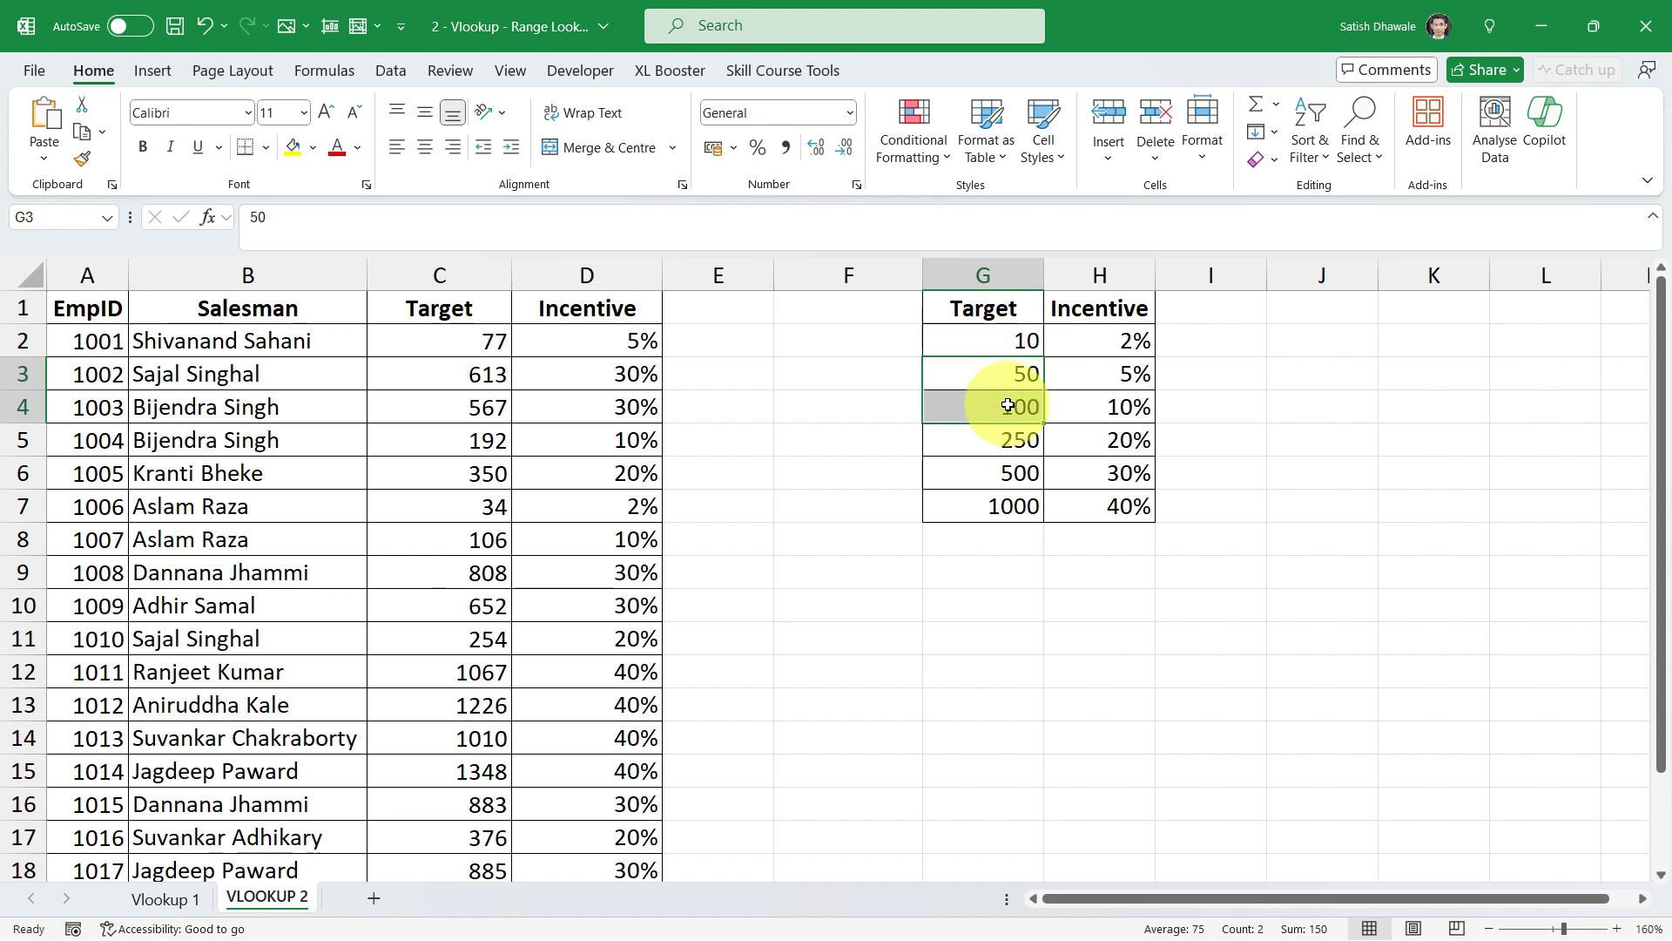
pyautogui.click(1158, 382)
pyautogui.click(480, 372)
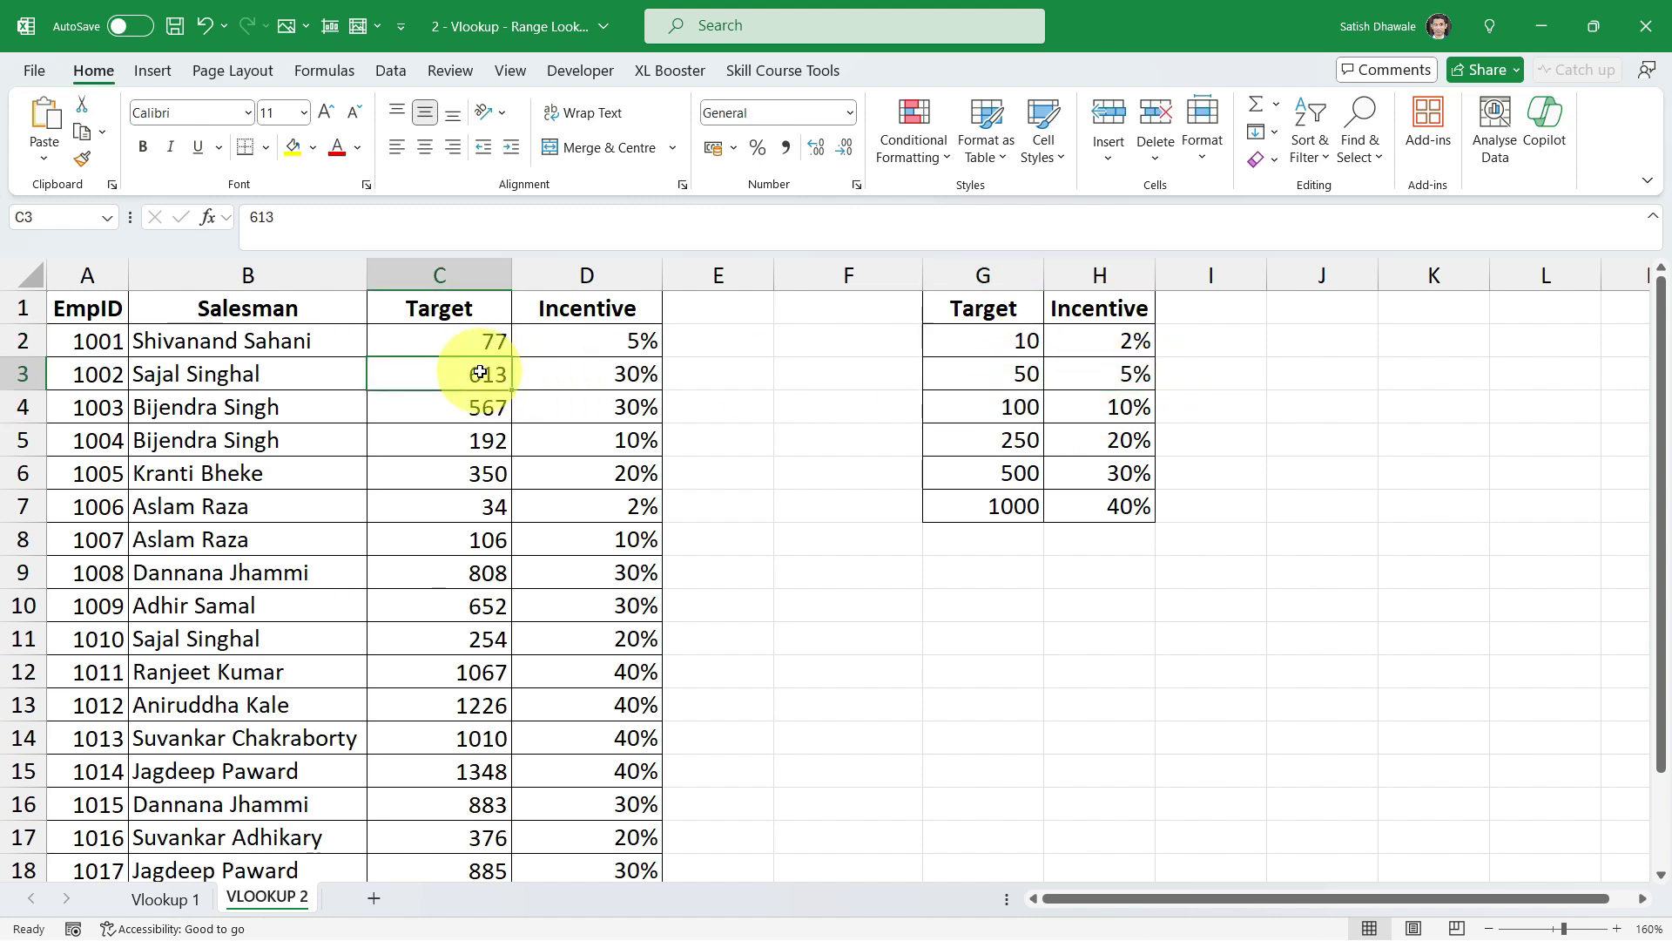
pyautogui.moveTo(1017, 473); pyautogui.dragTo(1025, 500)
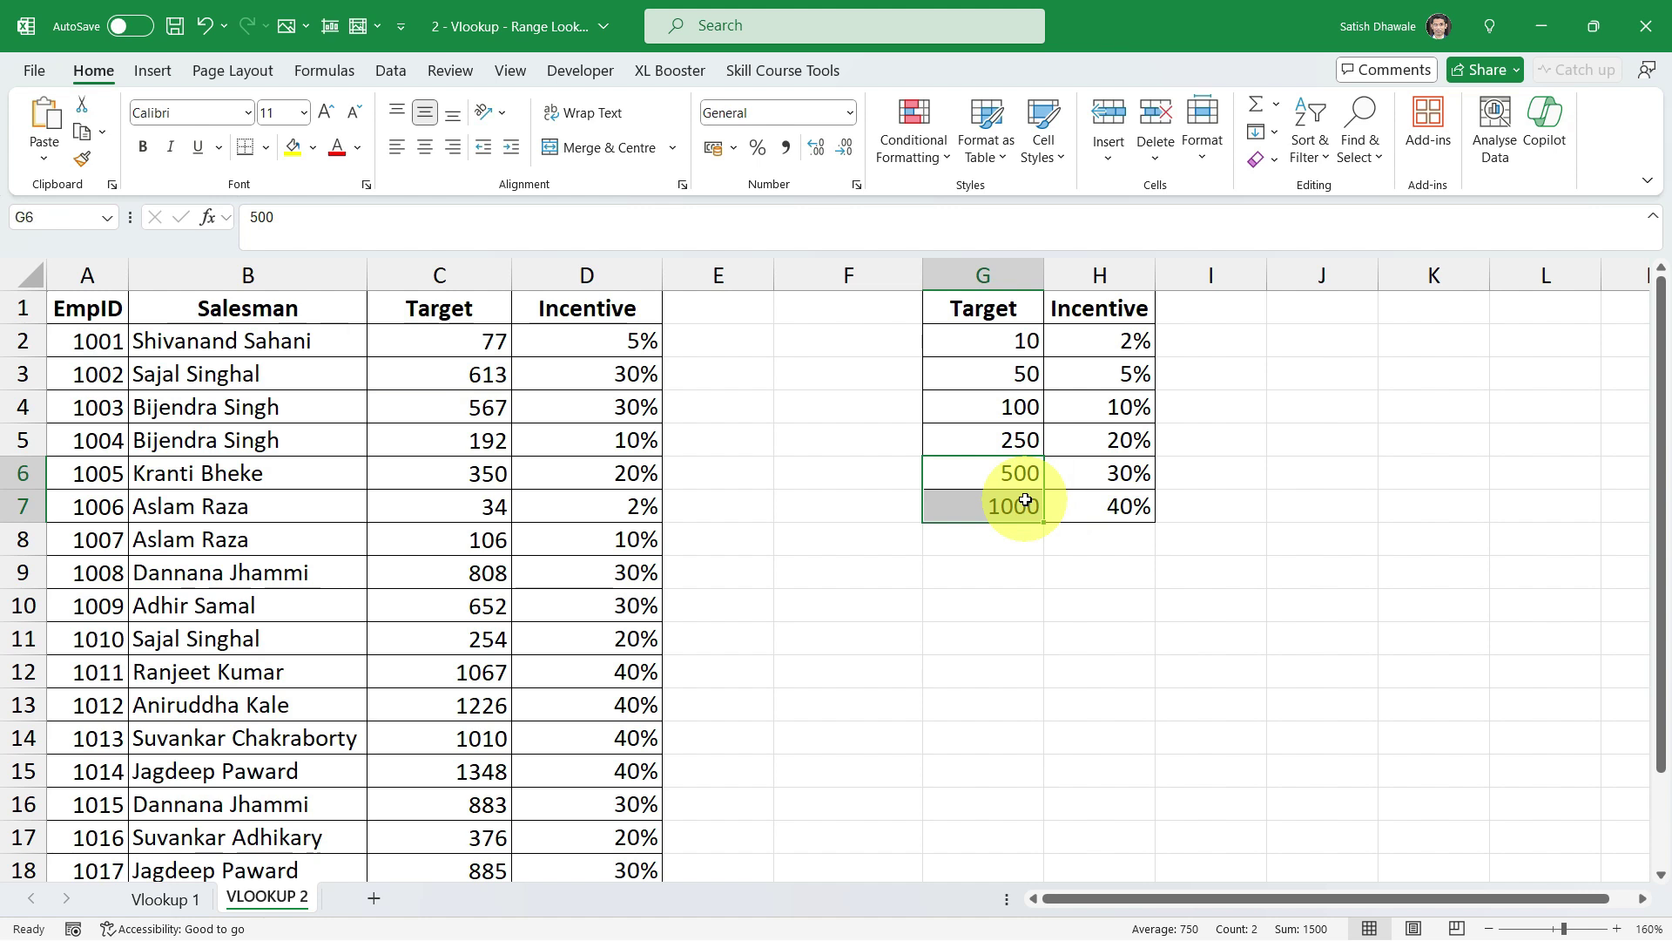
pyautogui.click(617, 379)
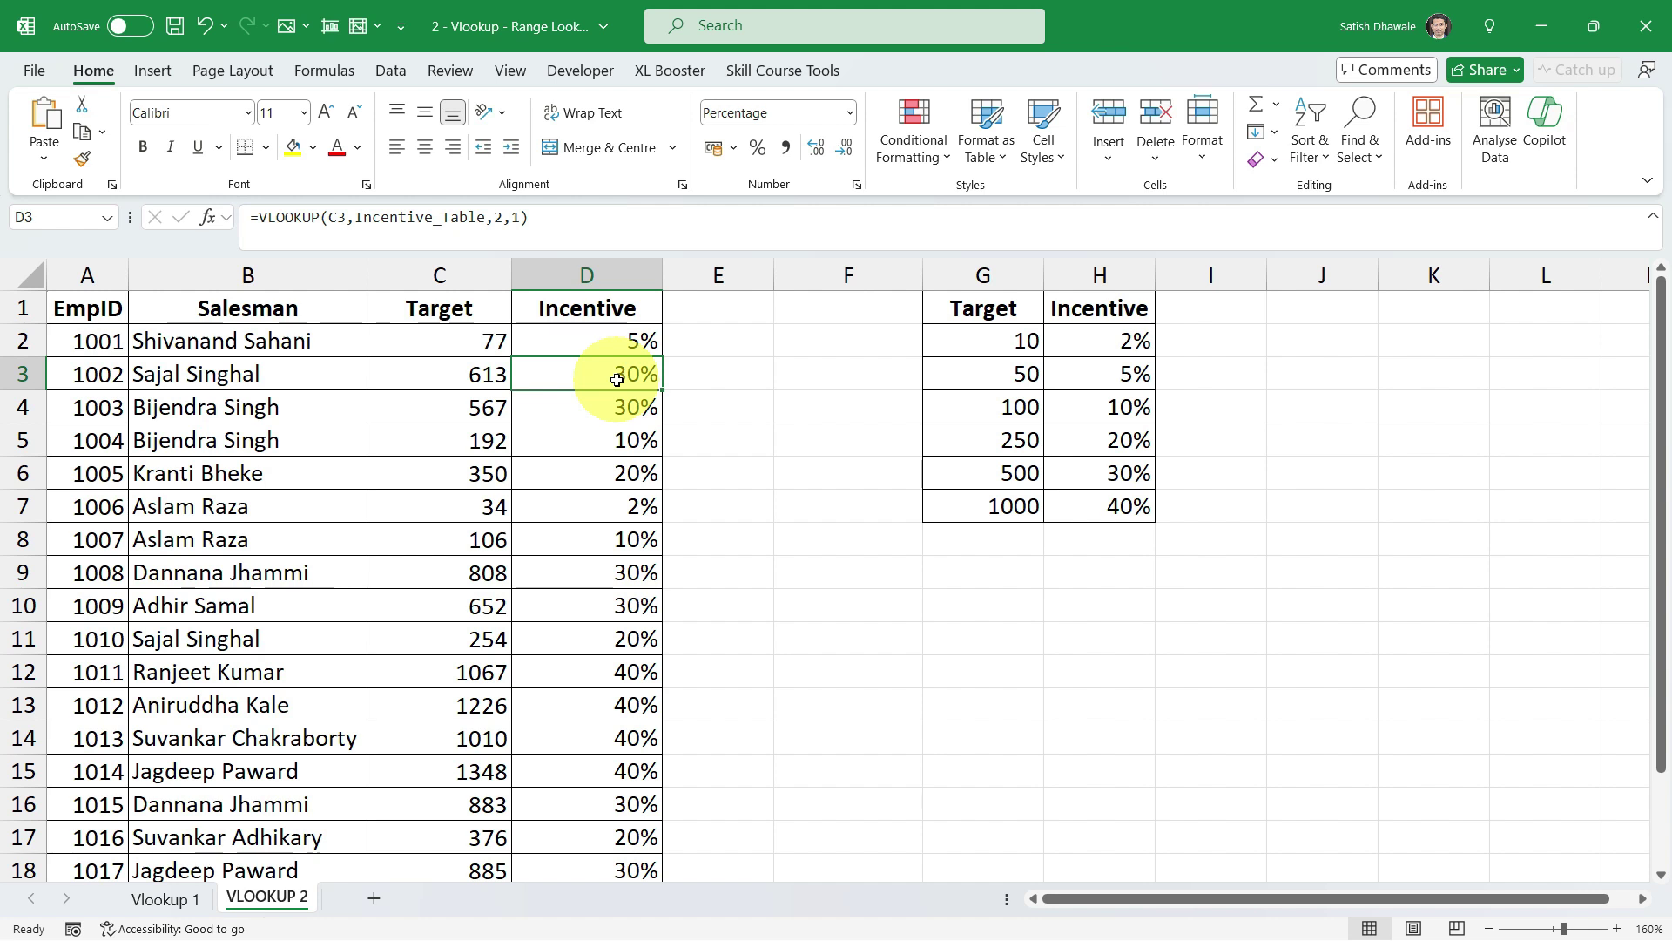
pyautogui.click(622, 345)
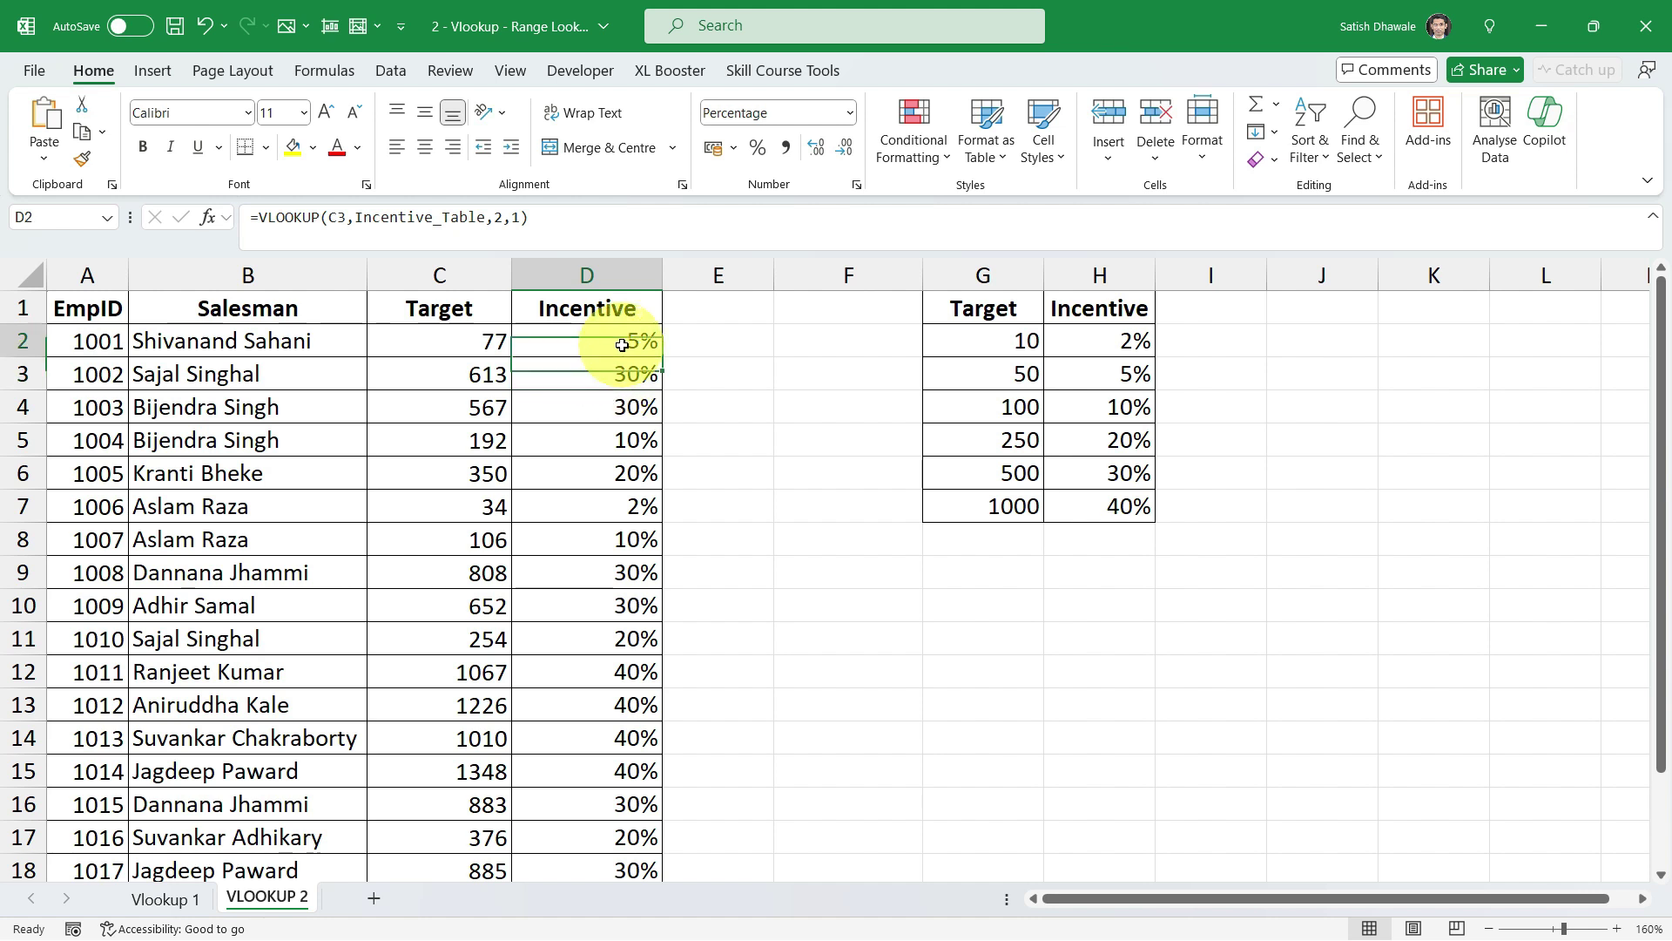
# - Sort the threshold table G2:H7 by Target from Largest to Smallest
pyautogui.moveTo(983, 341); pyautogui.dragTo(1091, 495)
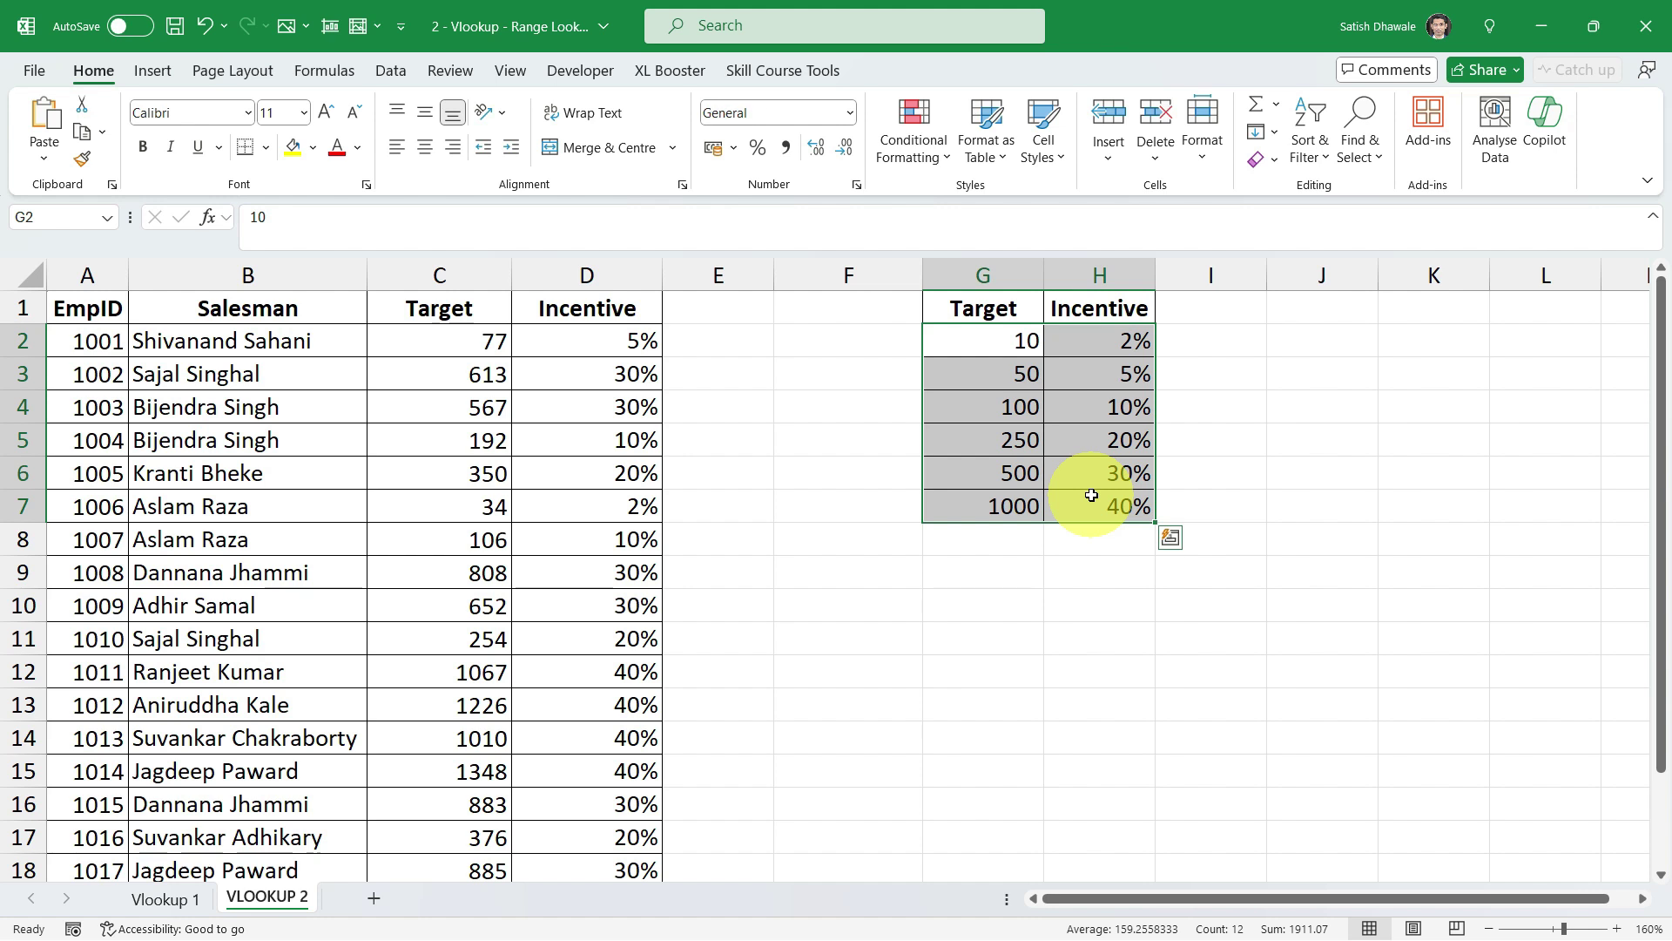
pyautogui.click(392, 77)
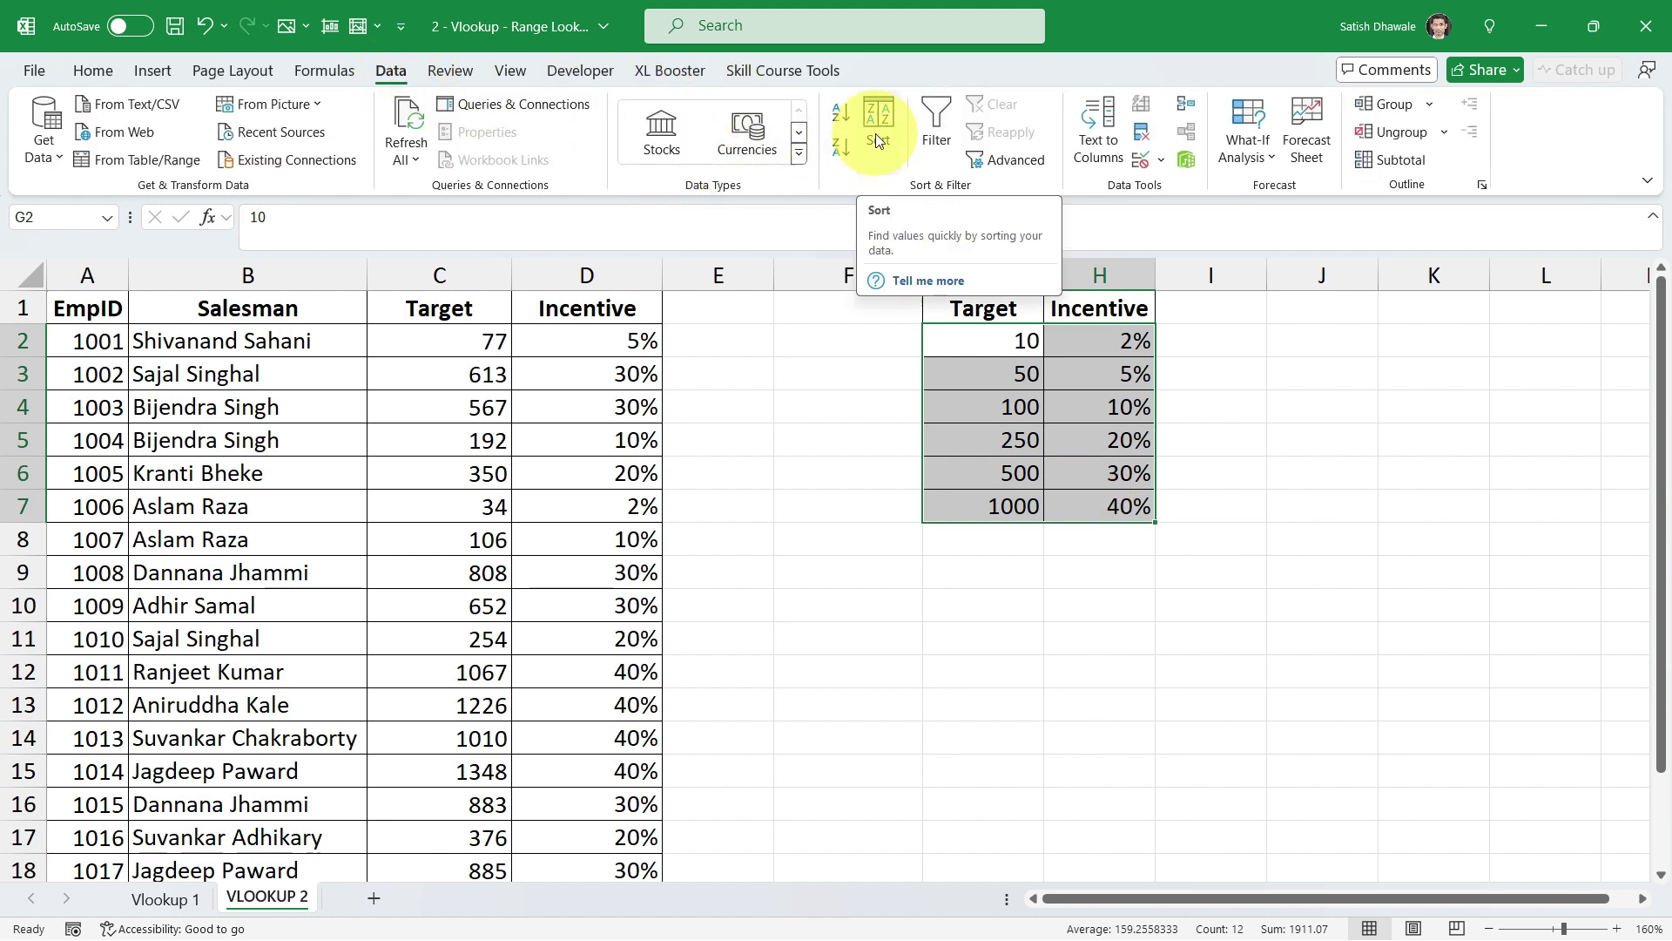
pyautogui.click(877, 135)
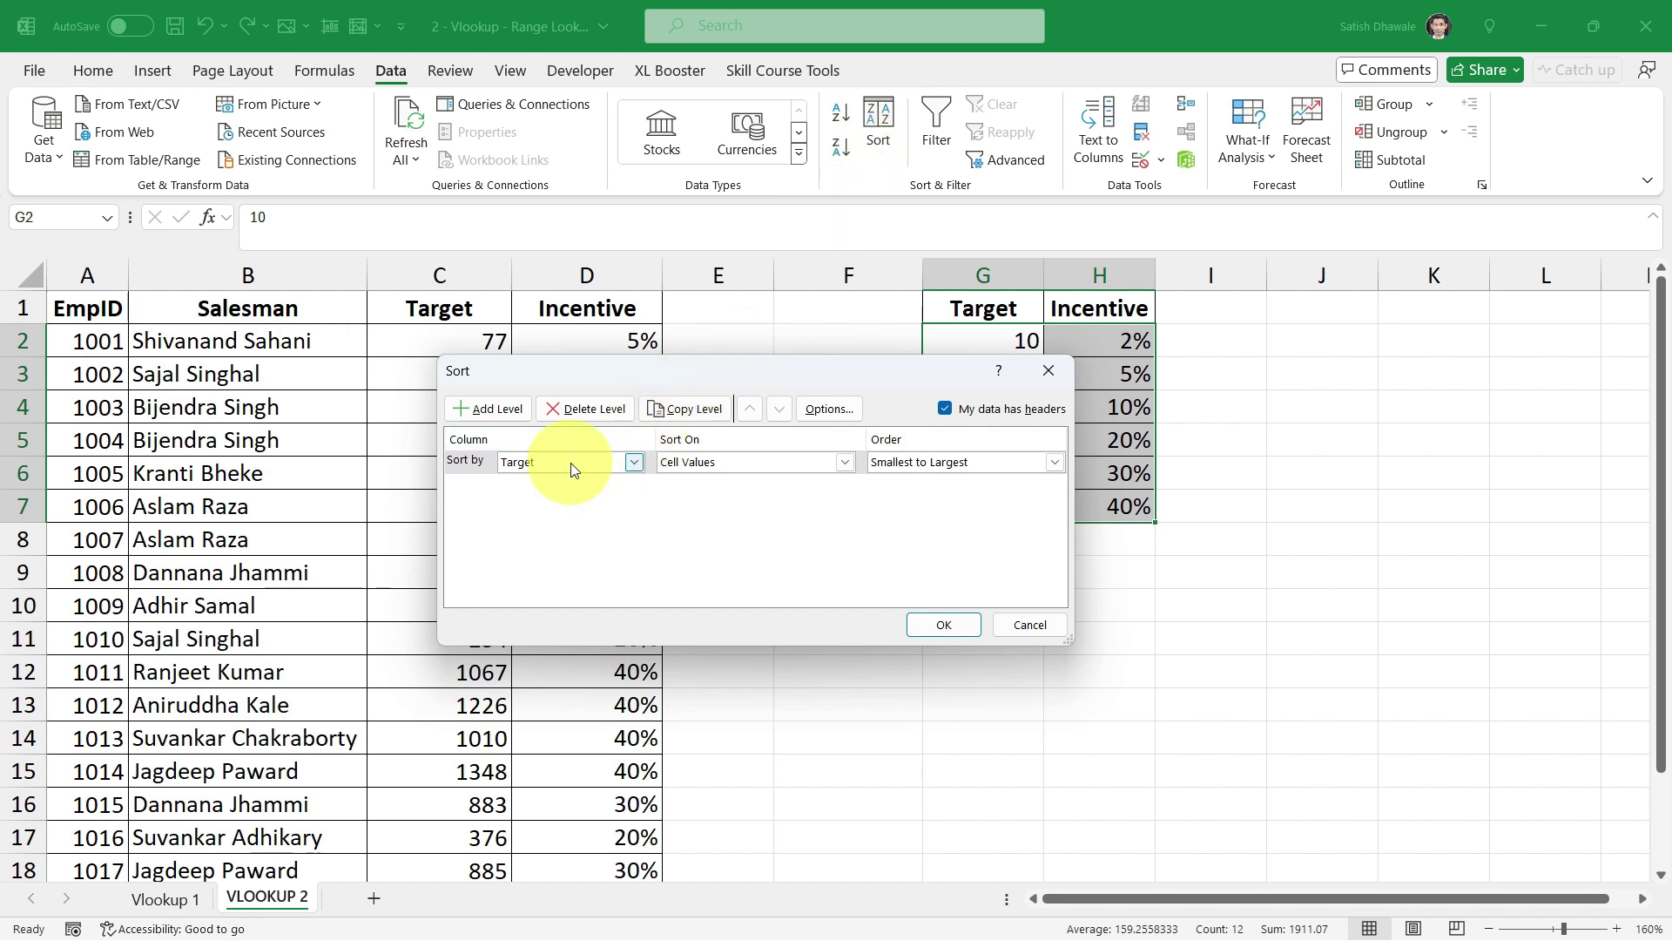
pyautogui.click(918, 459)
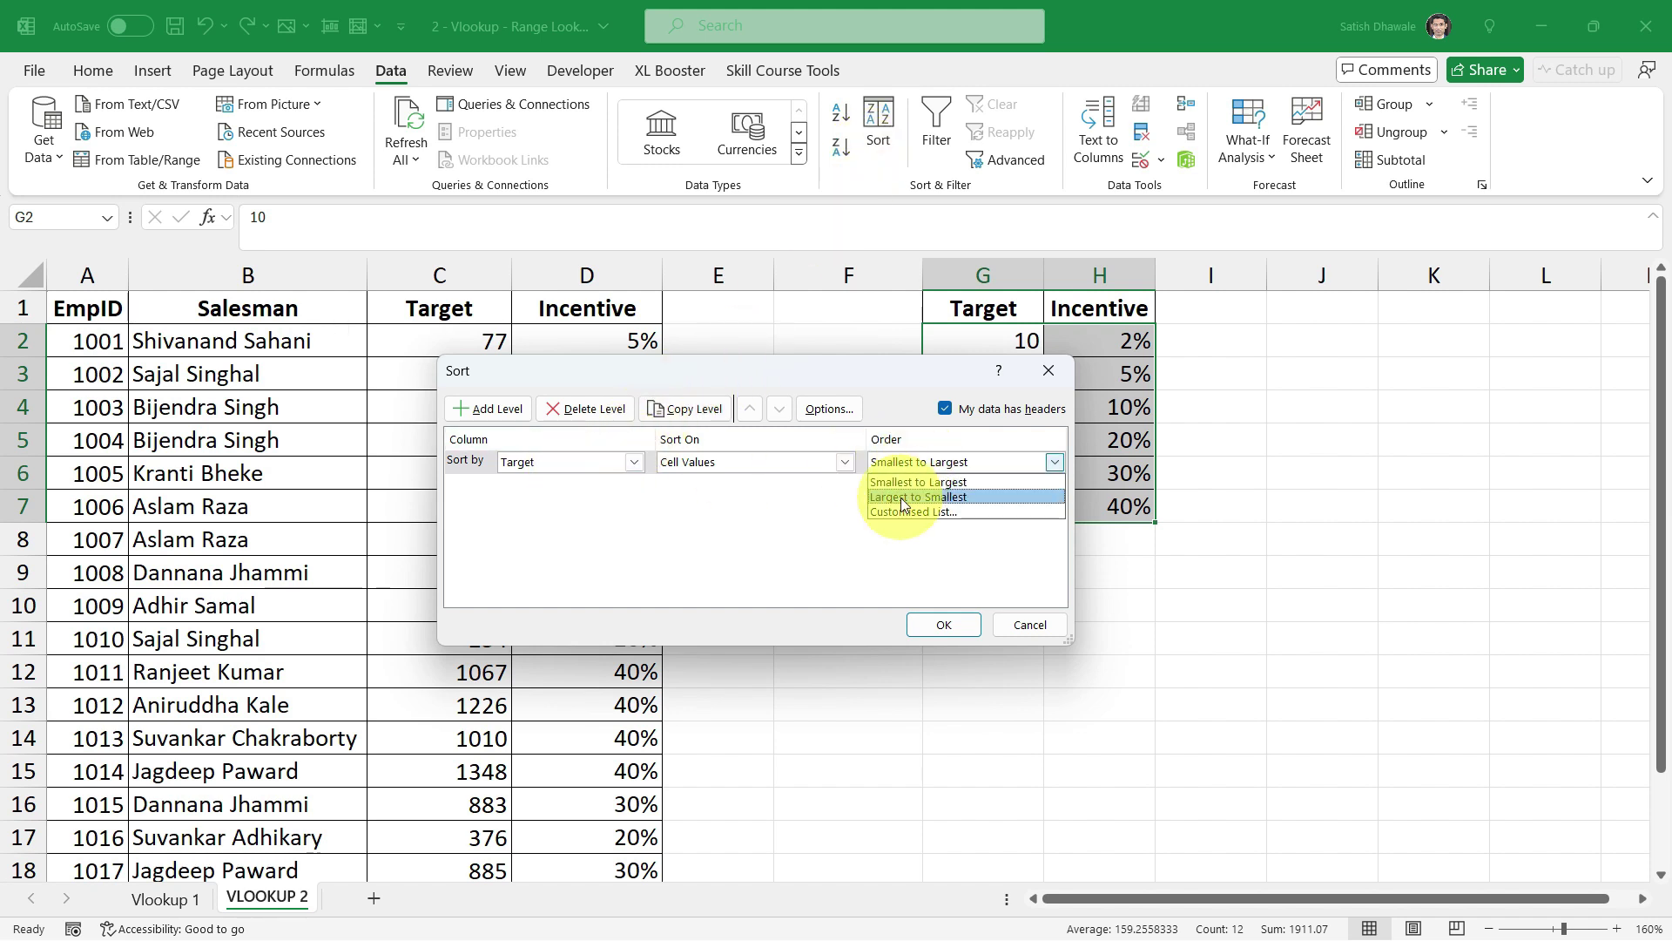
pyautogui.click(901, 499)
pyautogui.click(944, 623)
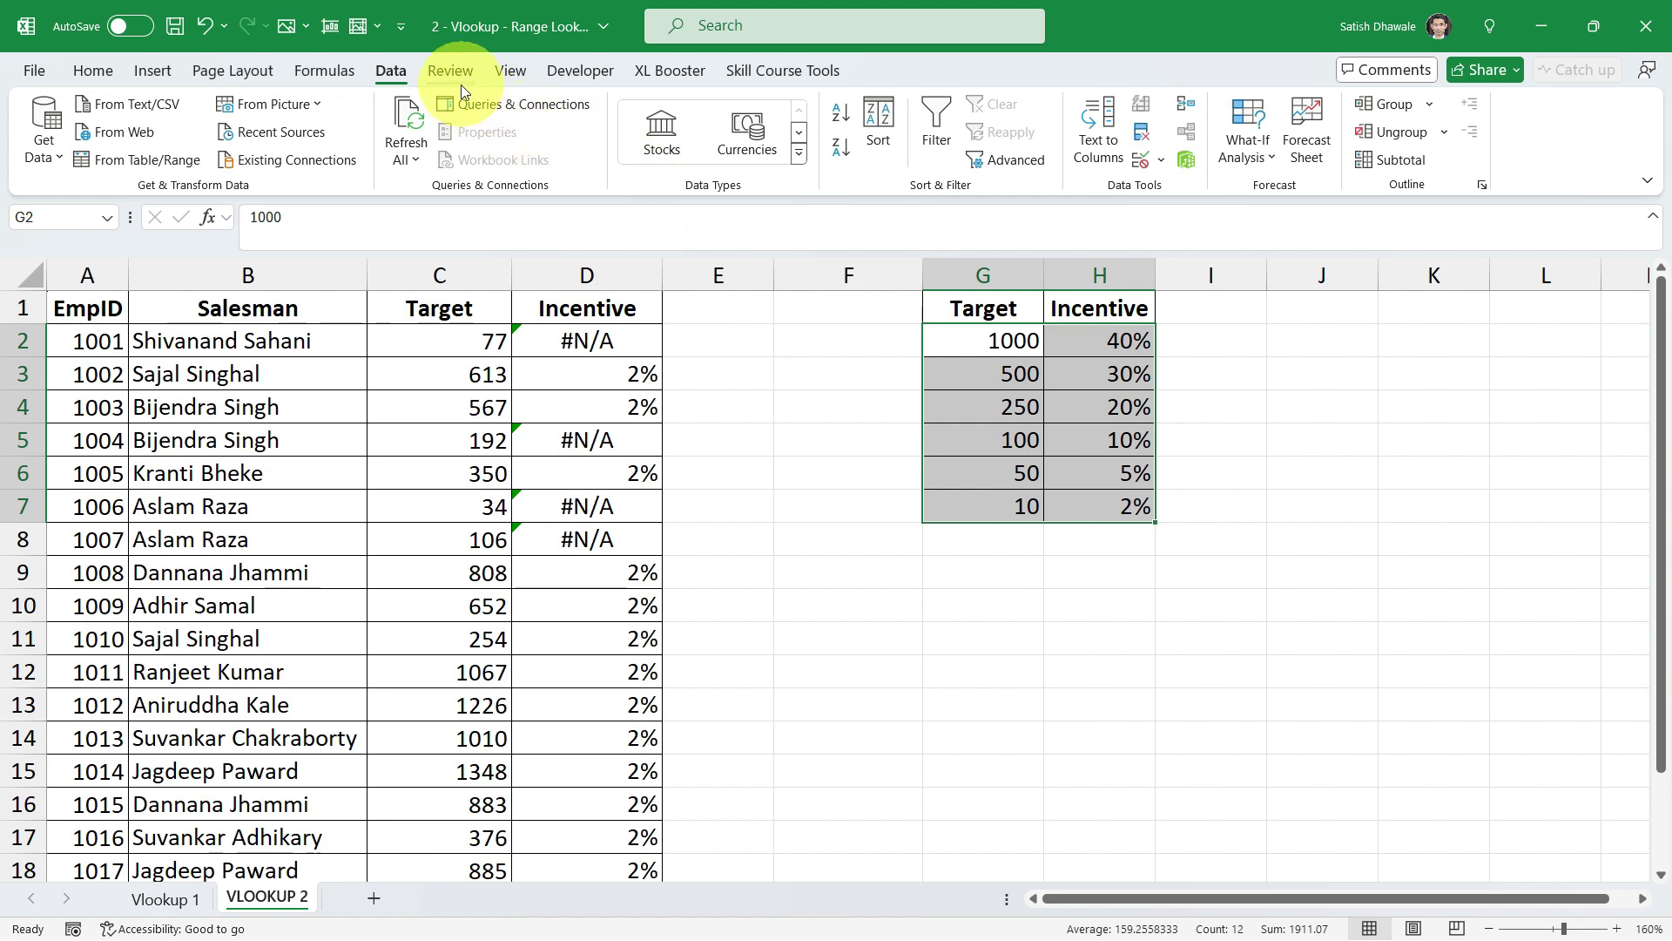
# - Sort the threshold table G2:H7 by Target from Smallest to Largest
pyautogui.click(880, 125)
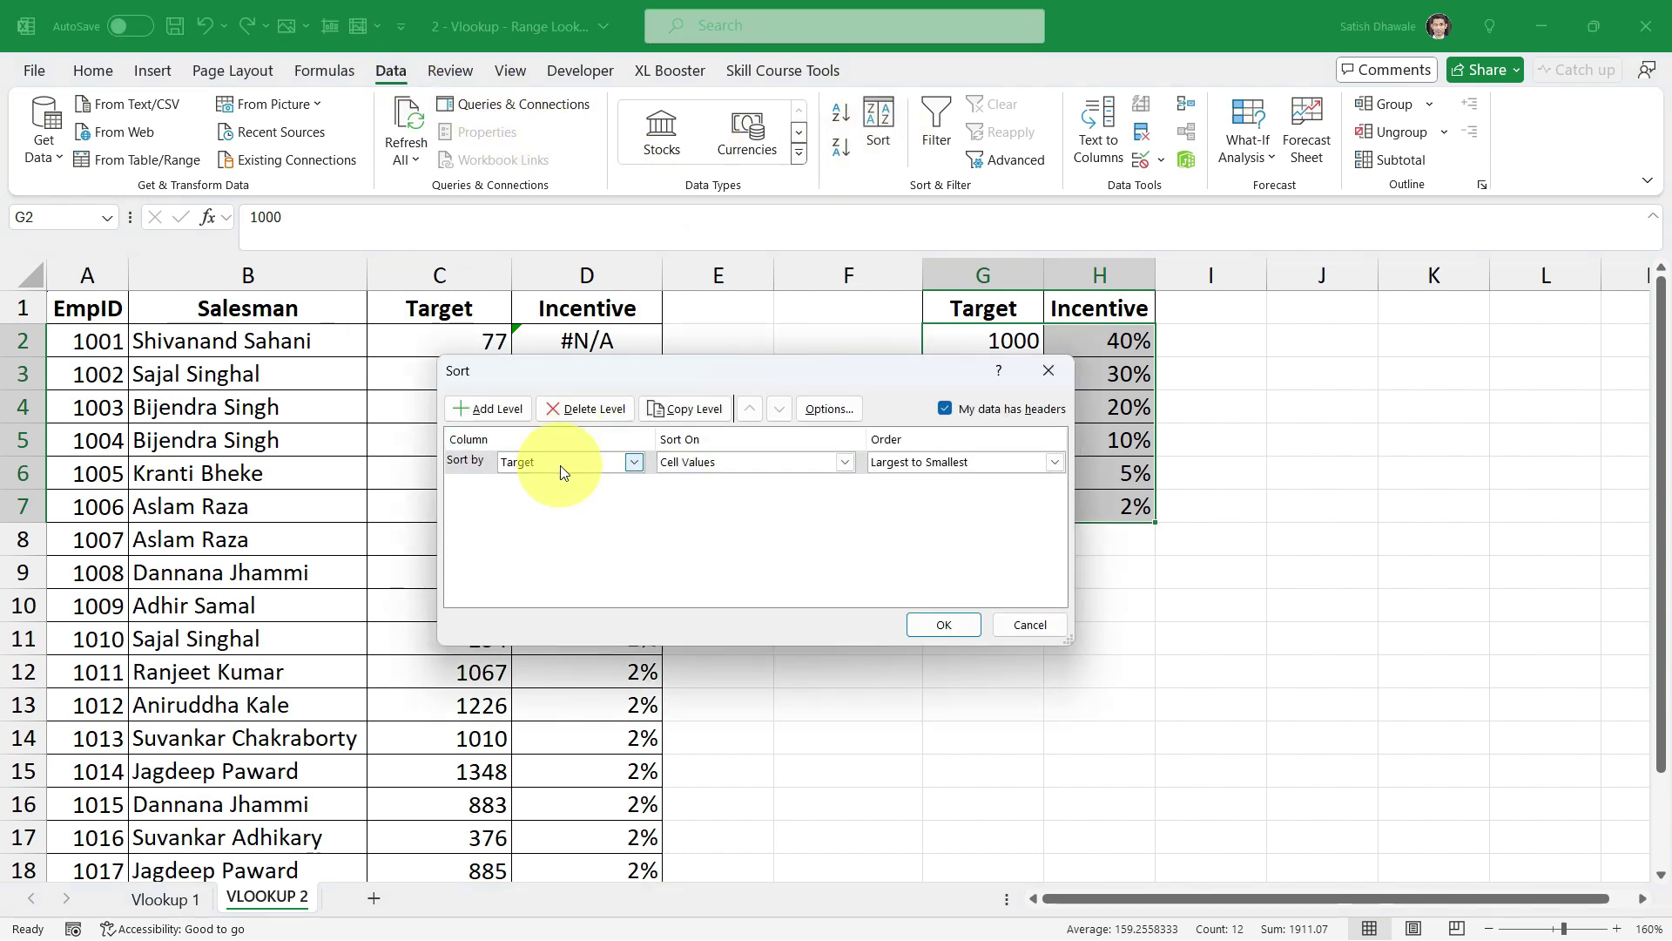
pyautogui.click(903, 476)
pyautogui.click(902, 479)
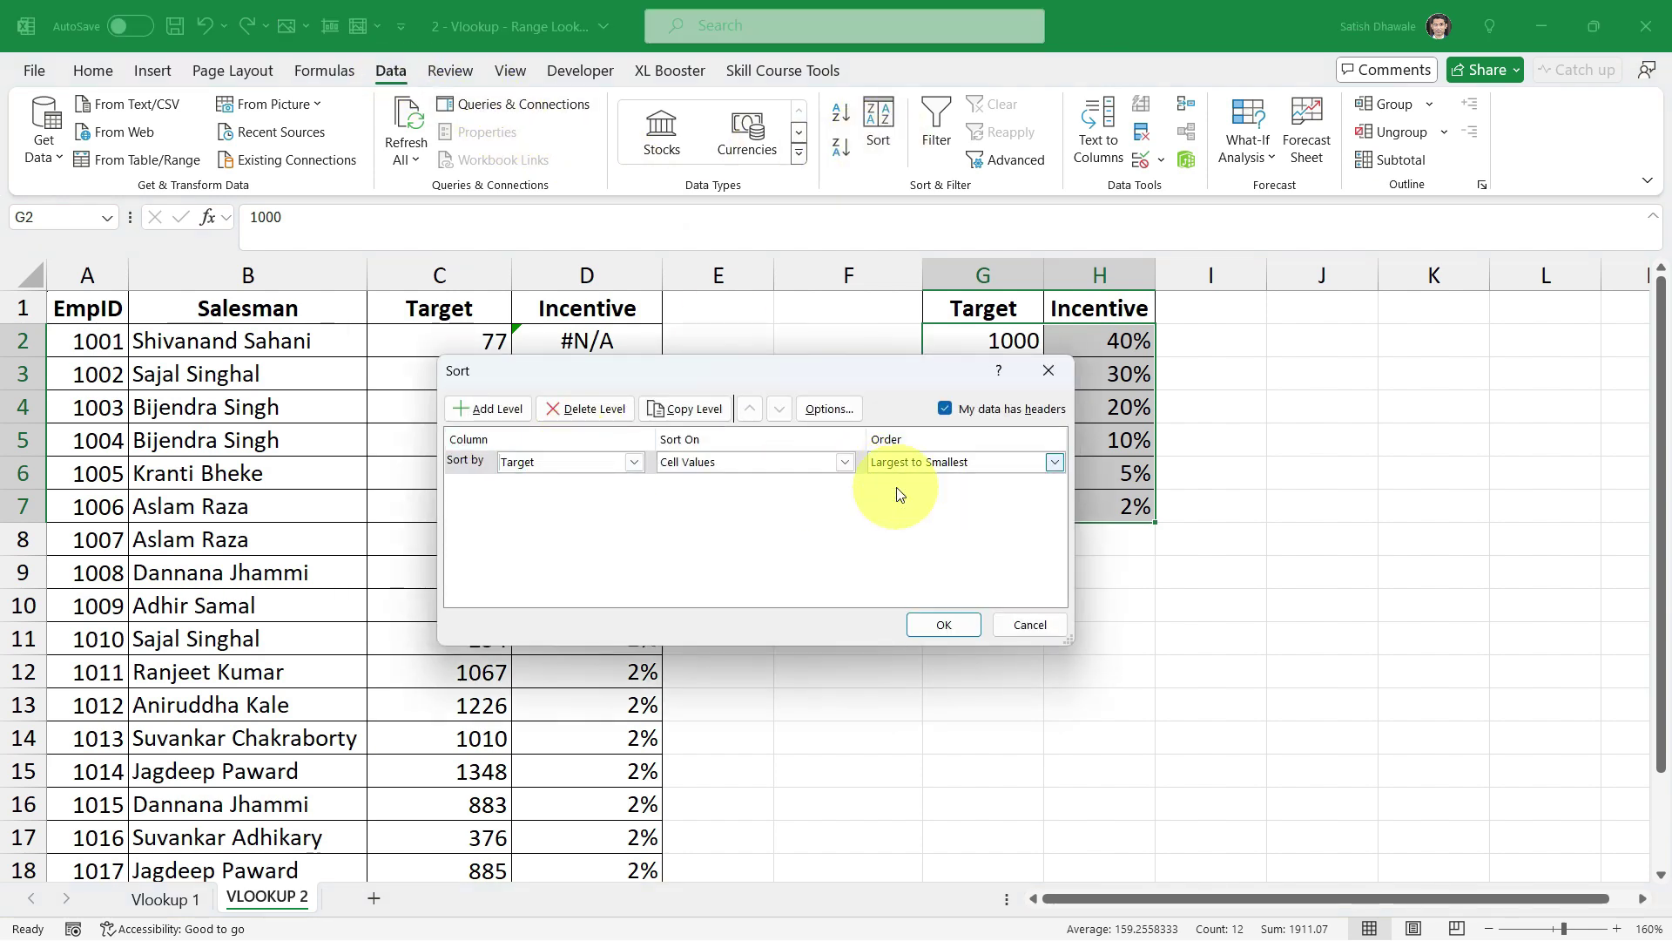
pyautogui.click(955, 624)
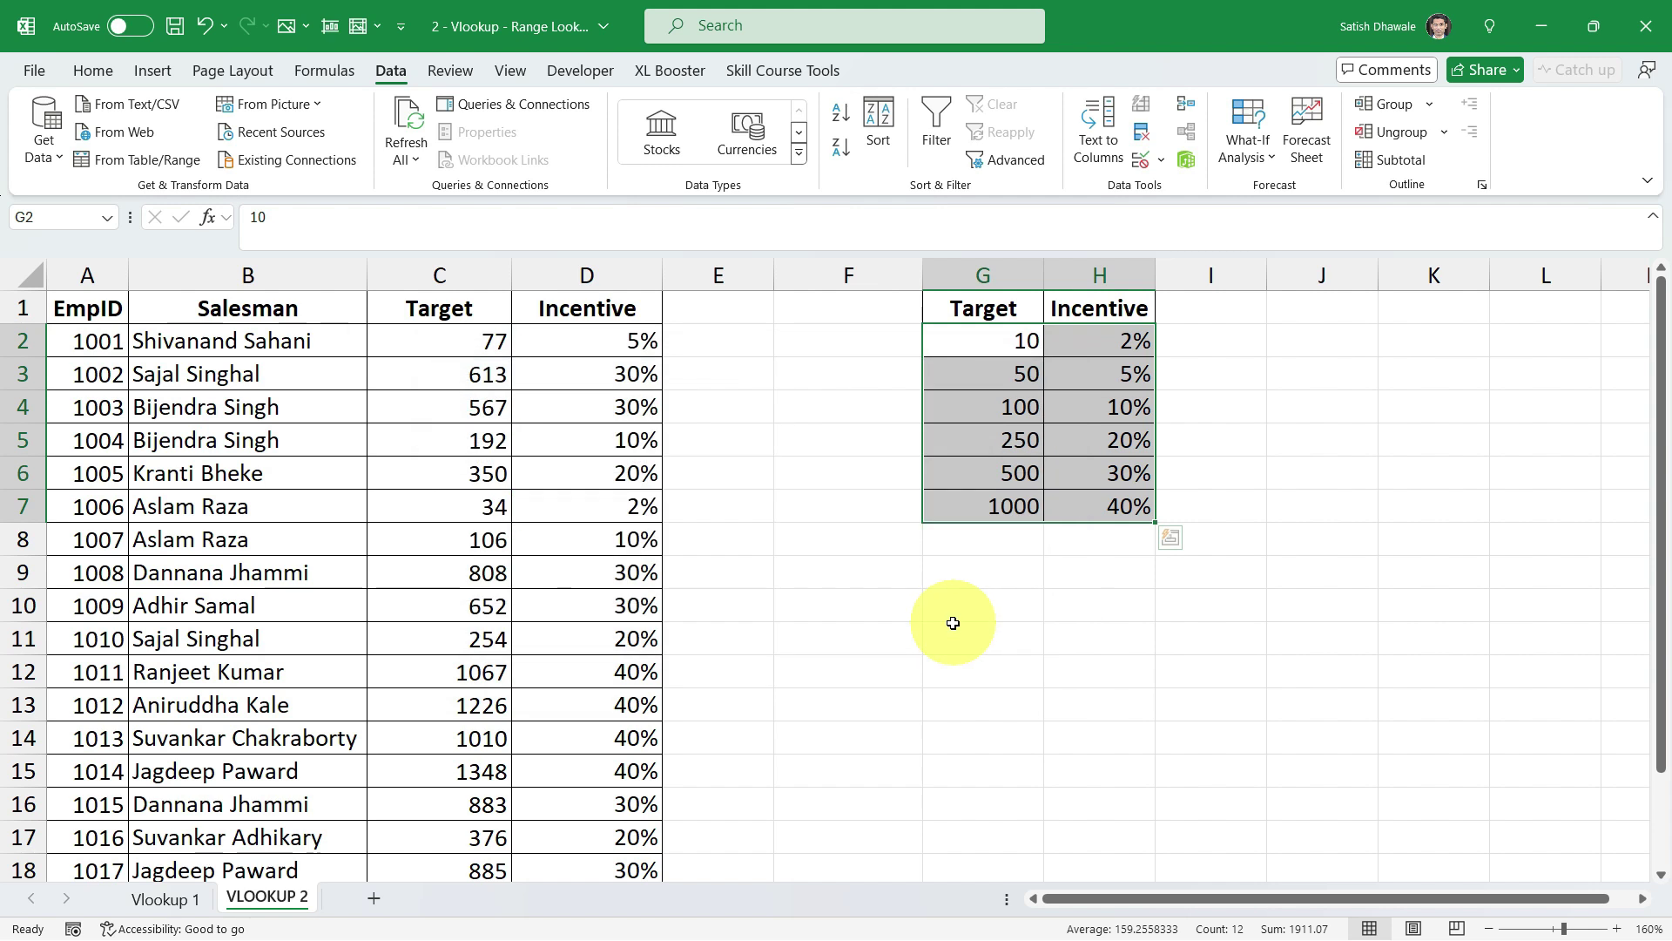
# - Examine the Incentive_Table argument in the D2 formula and the range G1:H7 it refers to
pyautogui.scroll(-2, 580, 740)
pyautogui.scroll(2, 582, 742)
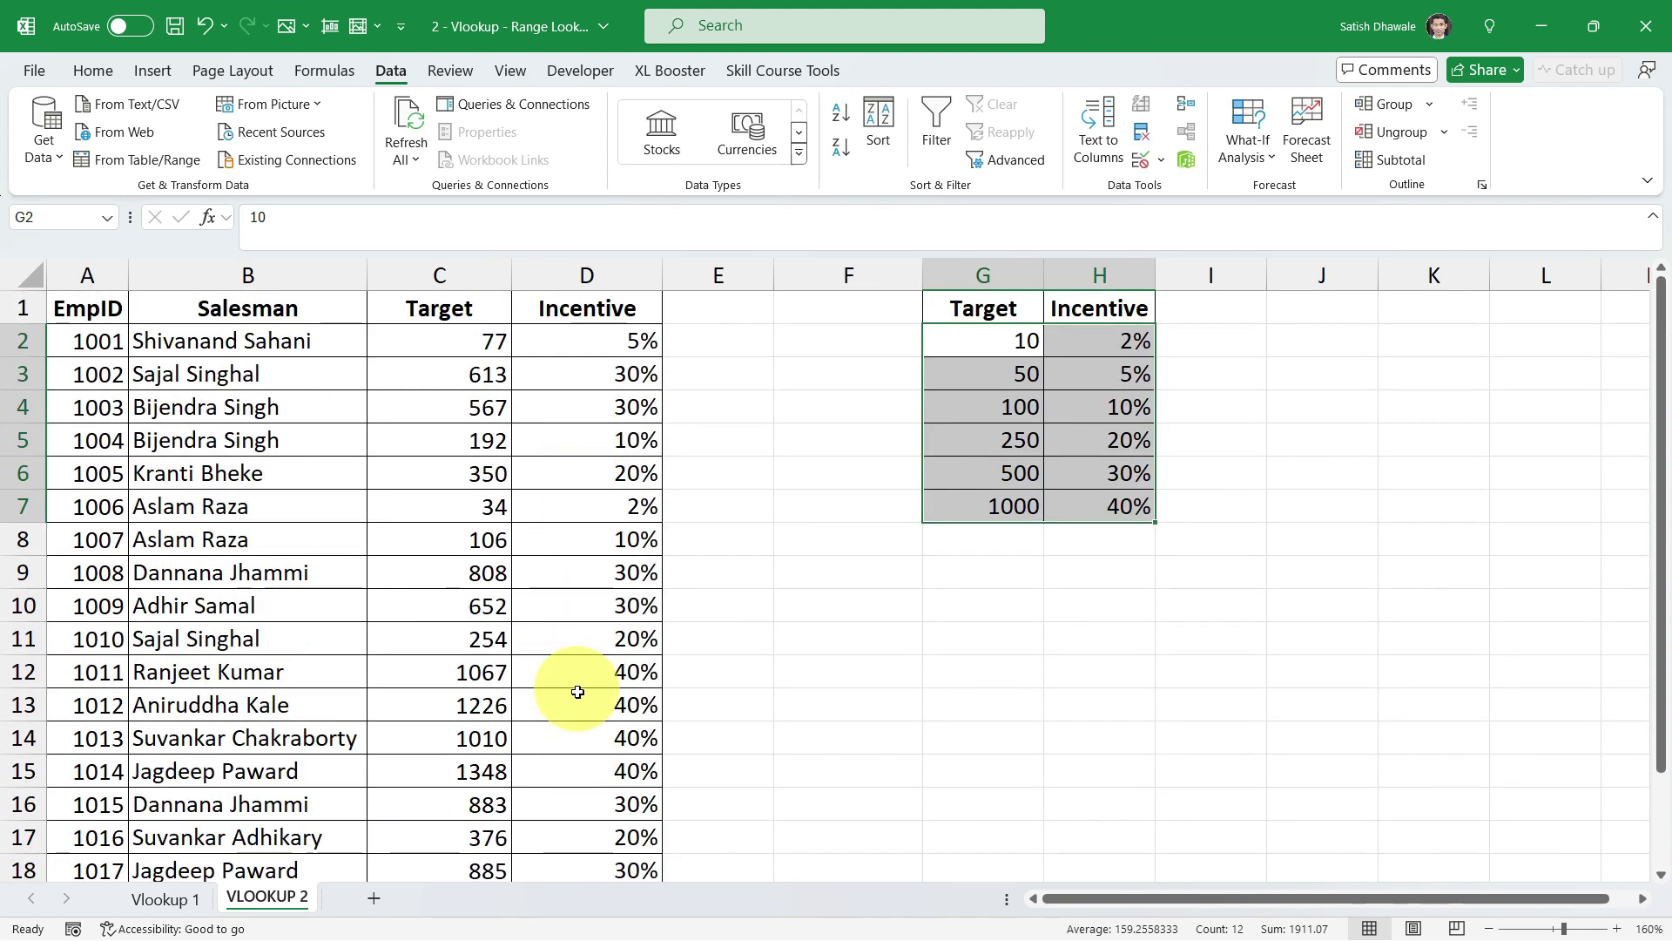
pyautogui.click(601, 343)
pyautogui.doubleClick(601, 342)
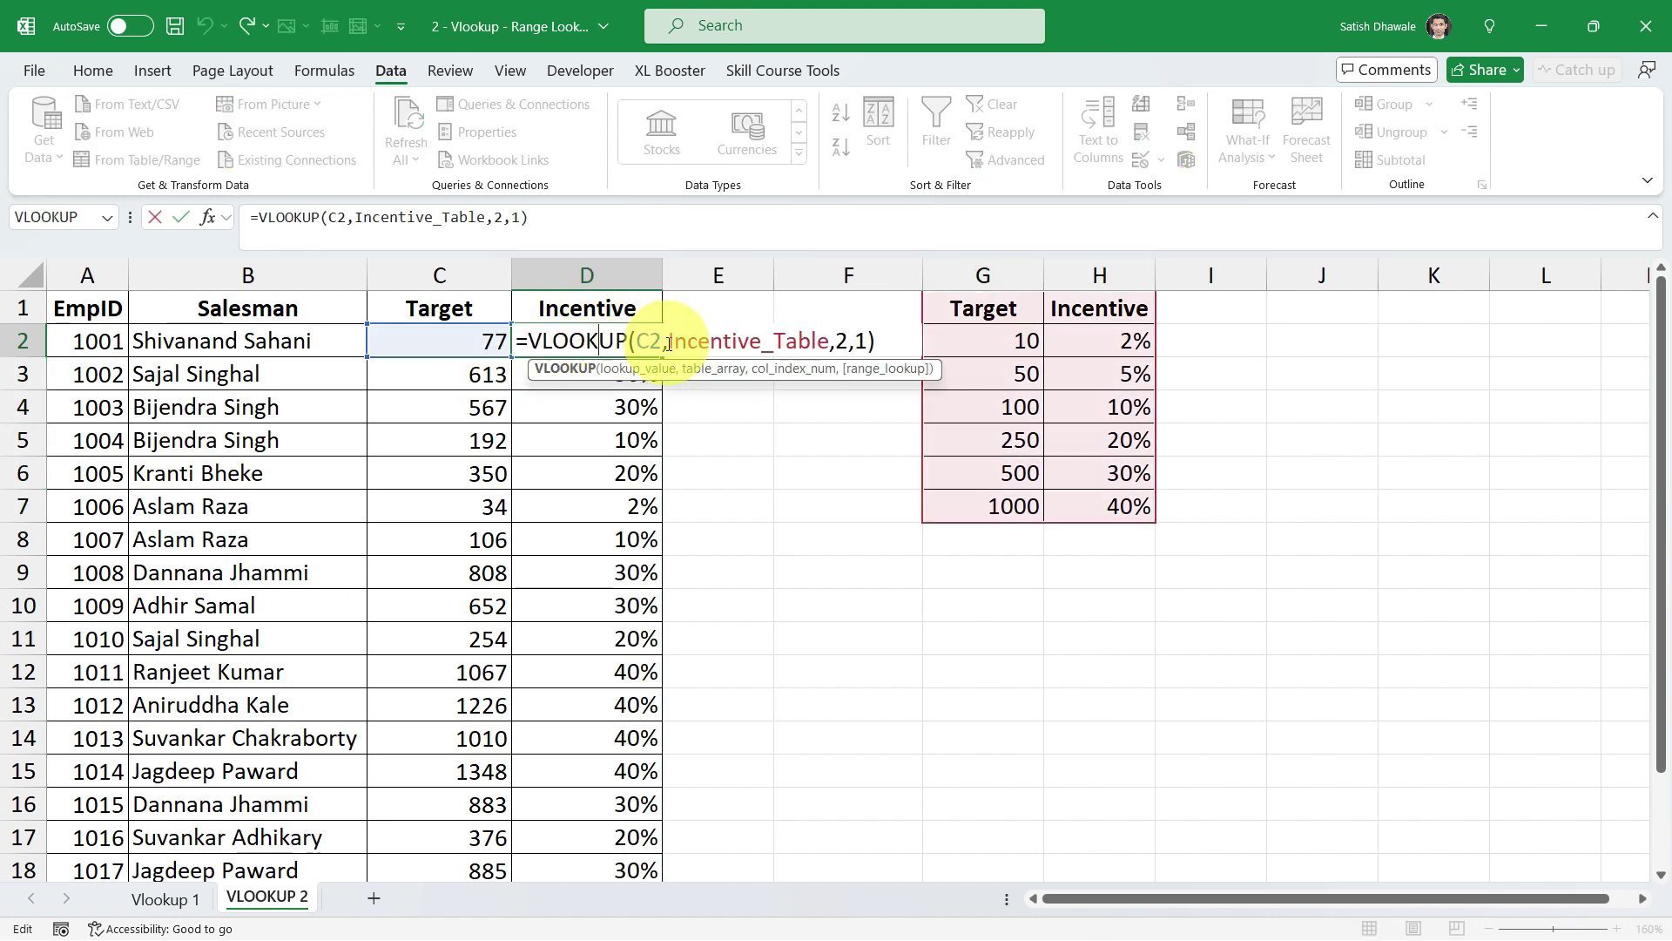
pyautogui.moveTo(669, 342); pyautogui.dragTo(828, 347)
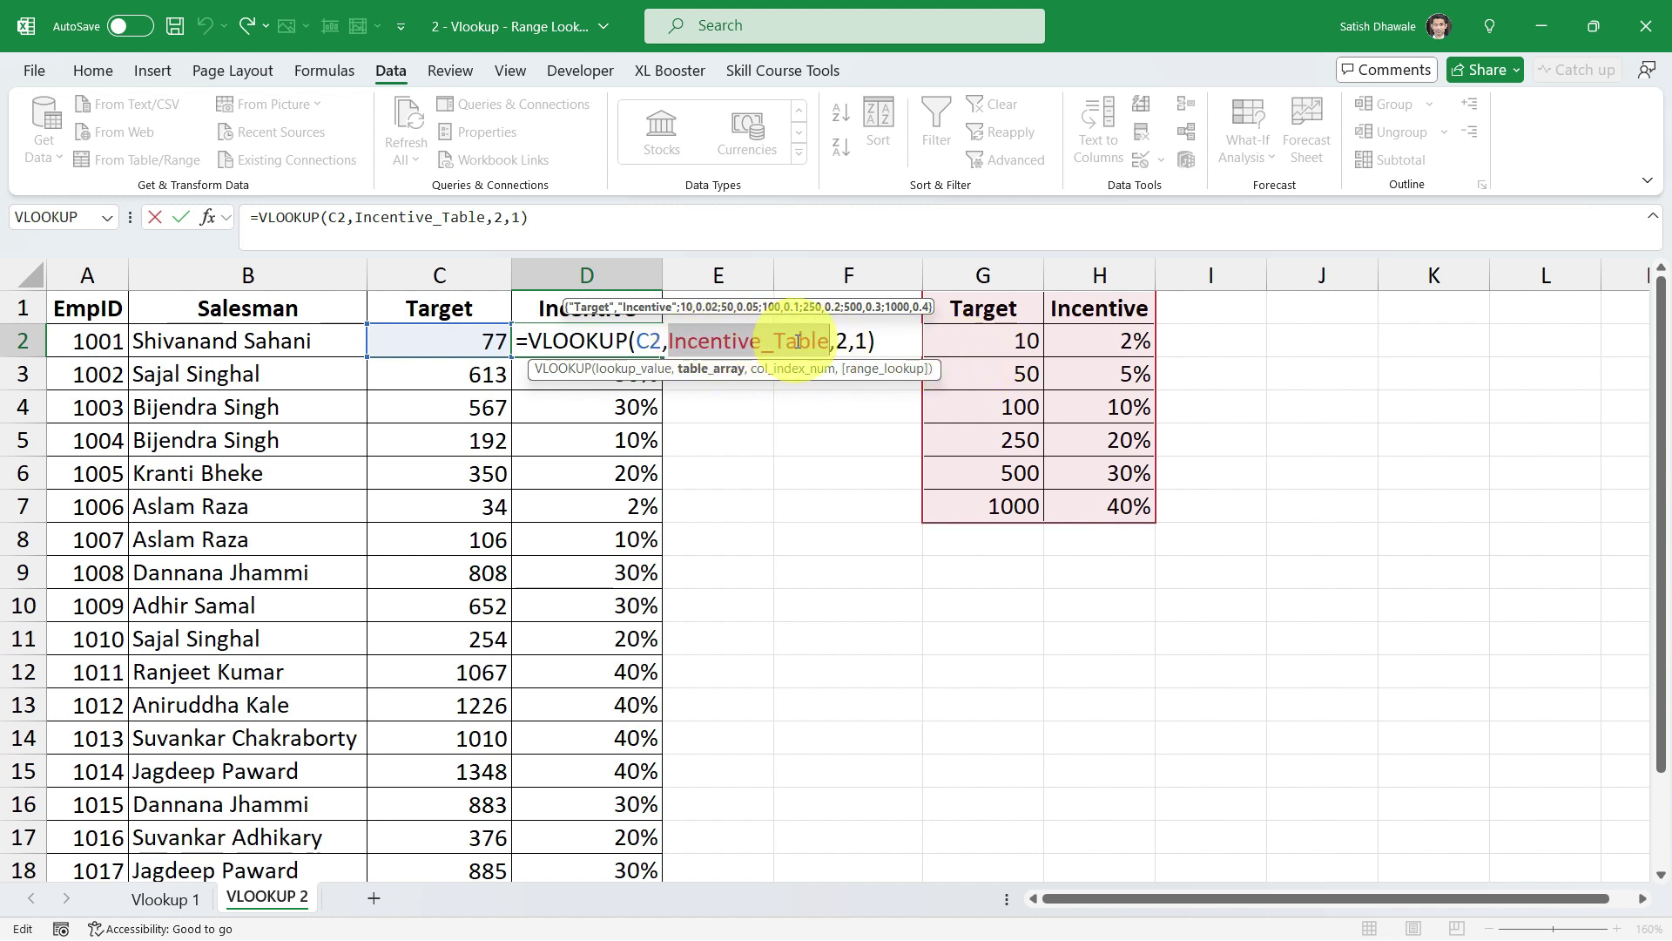
pyautogui.press('Return')
pyautogui.moveTo(982, 309); pyautogui.dragTo(1090, 504)
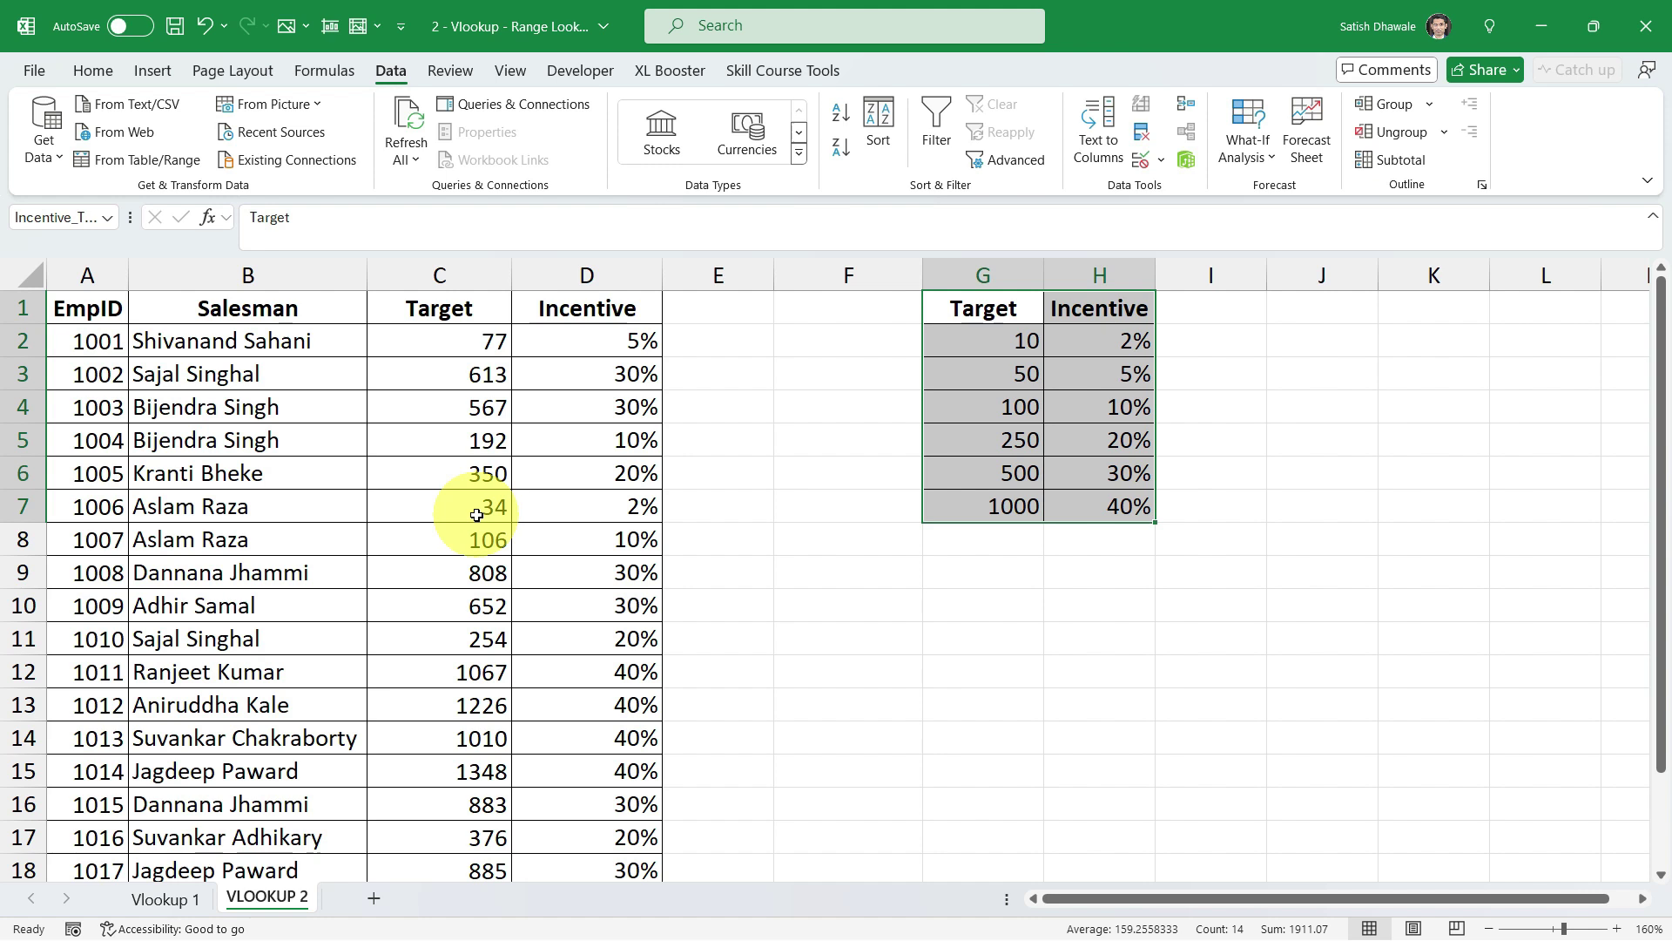
pyautogui.click(309, 76)
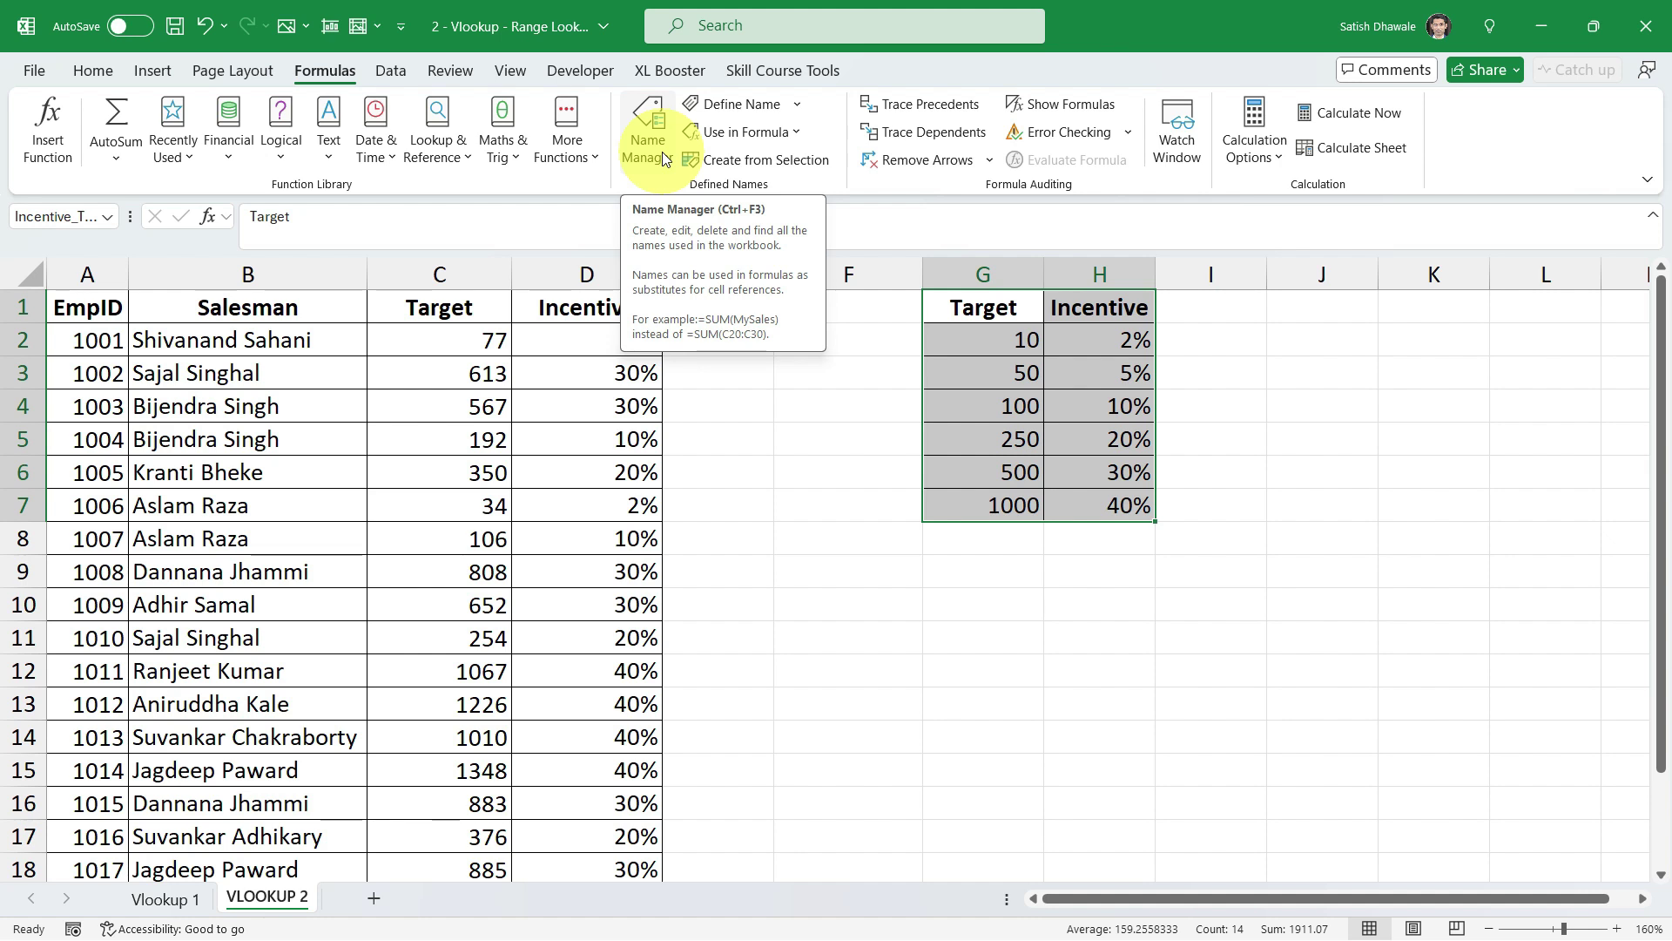
# - Review the range lookup argument in the D2 formula and the filled Incentive column
pyautogui.click(634, 338)
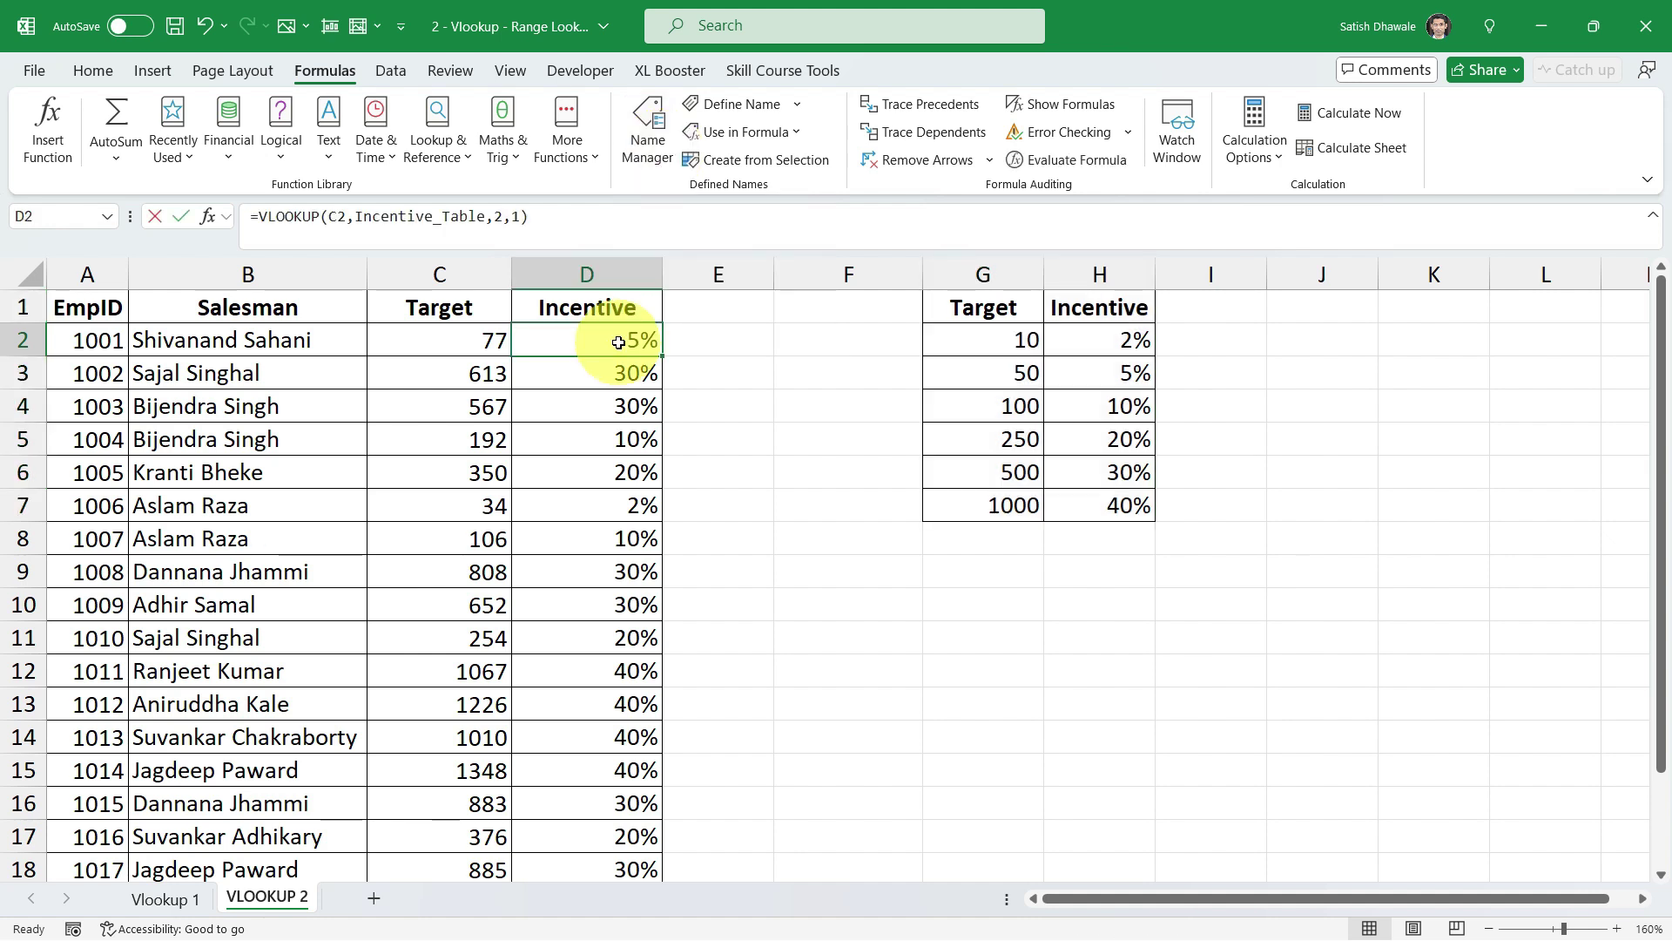
pyautogui.doubleClick(629, 339)
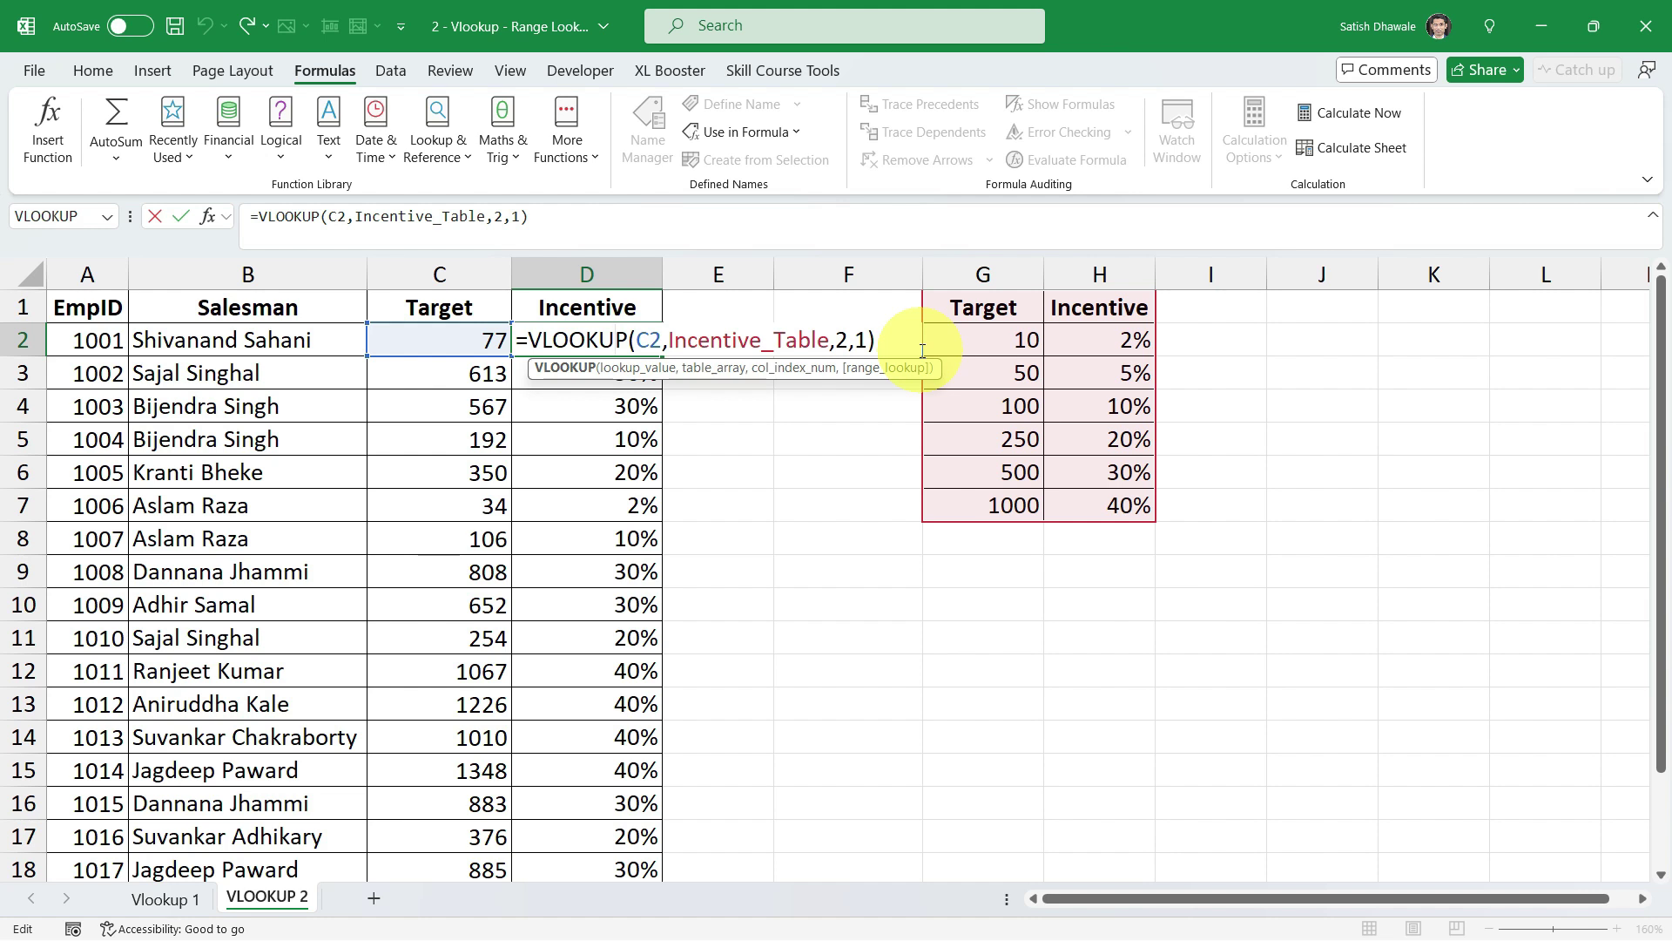
pyautogui.click(860, 340)
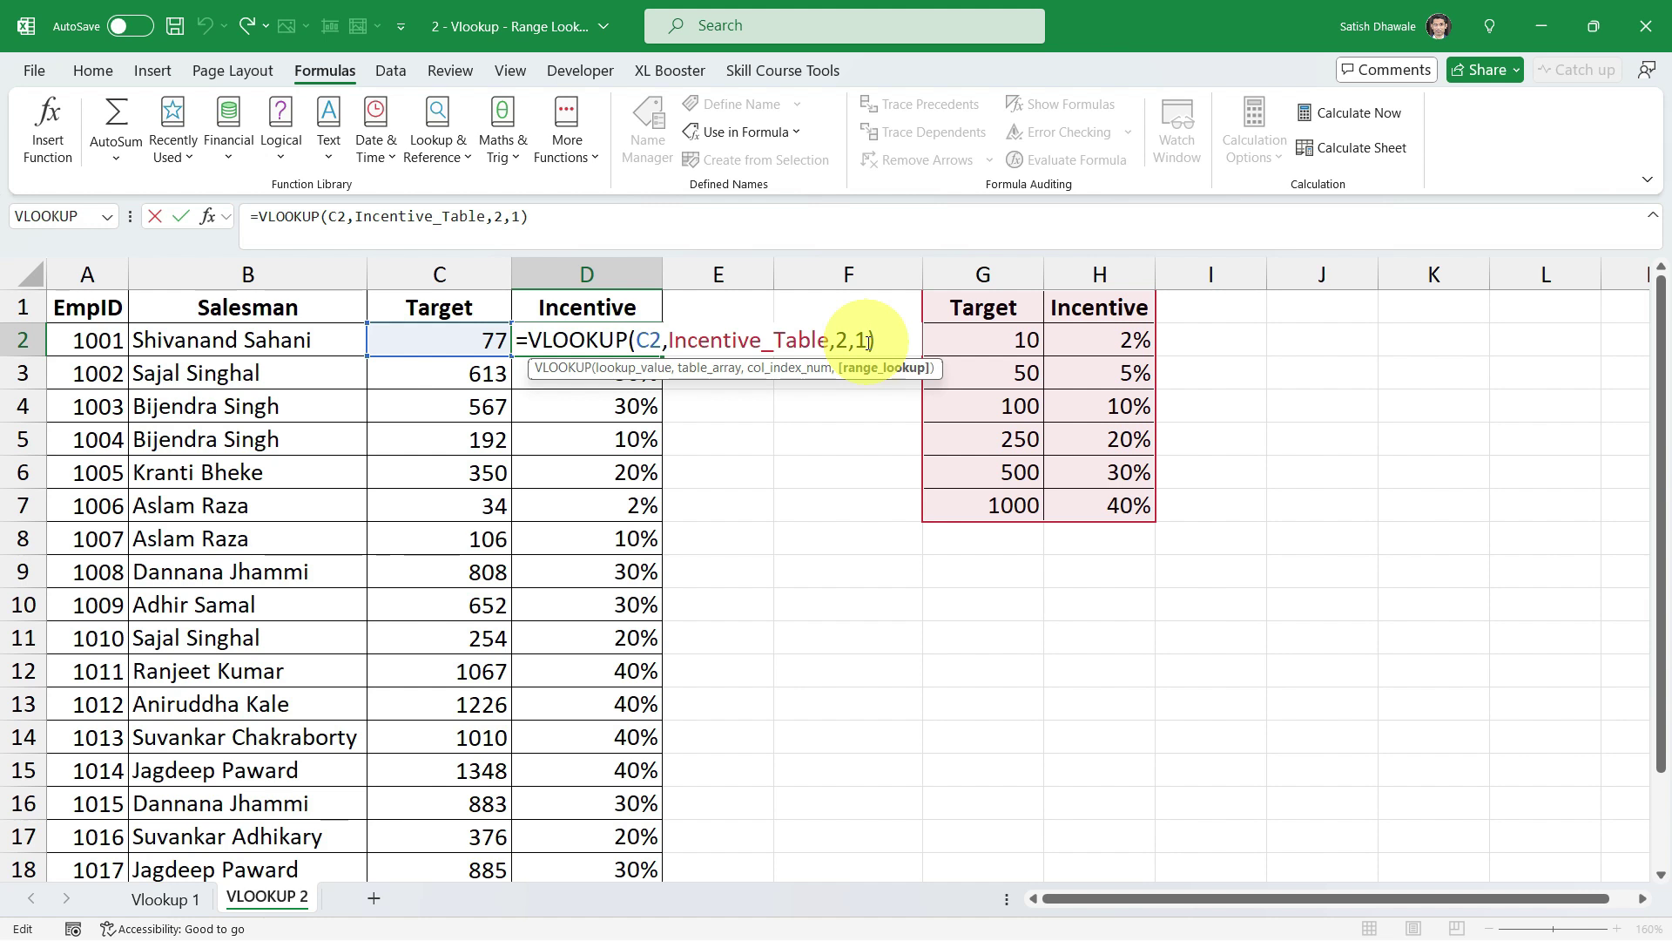
pyautogui.hotkey('ctrl', 'Return')
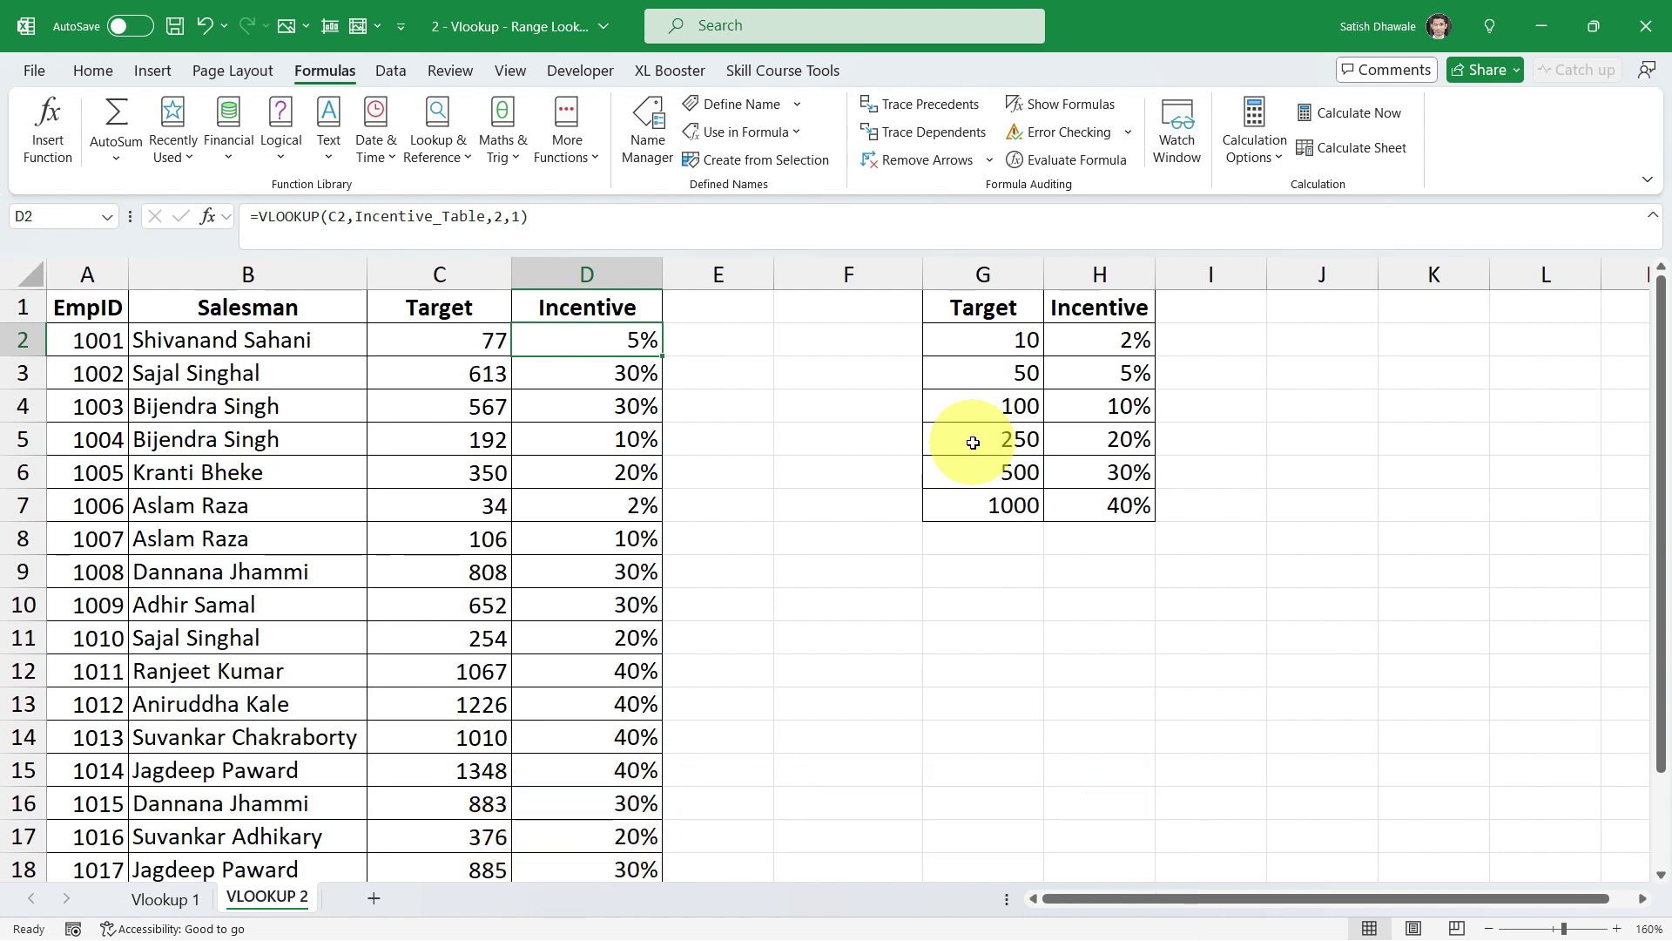
pyautogui.scroll(-2, 487, 492)
pyautogui.scroll(2, 627, 566)
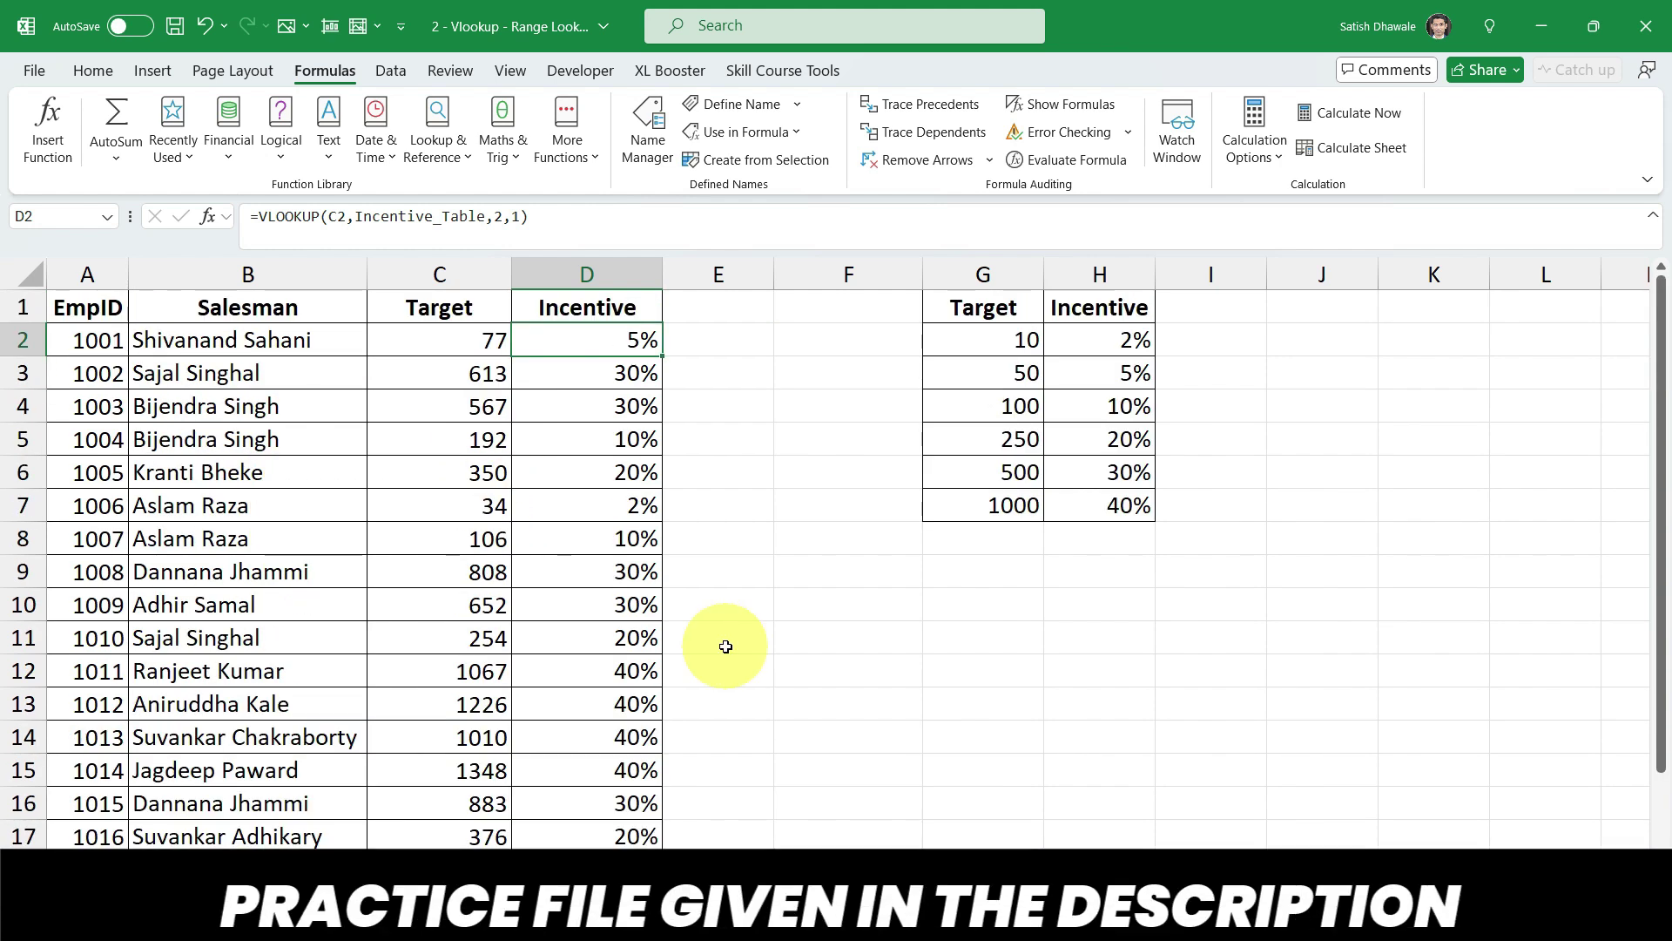